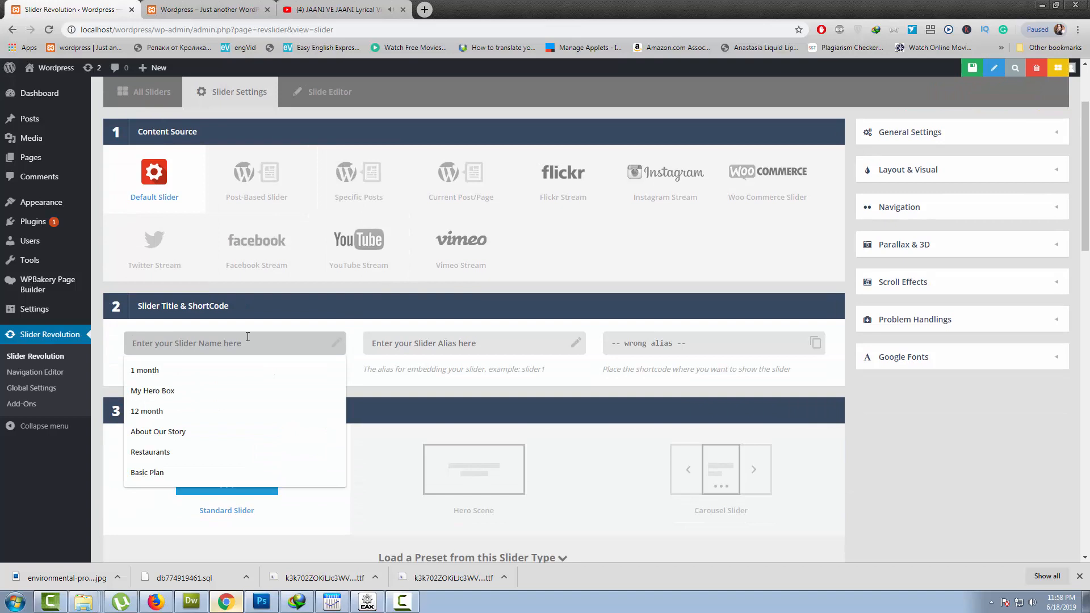
# Give the slider the title and alias "new", then save it.
pyautogui.write('new')
pyautogui.click(522, 345)
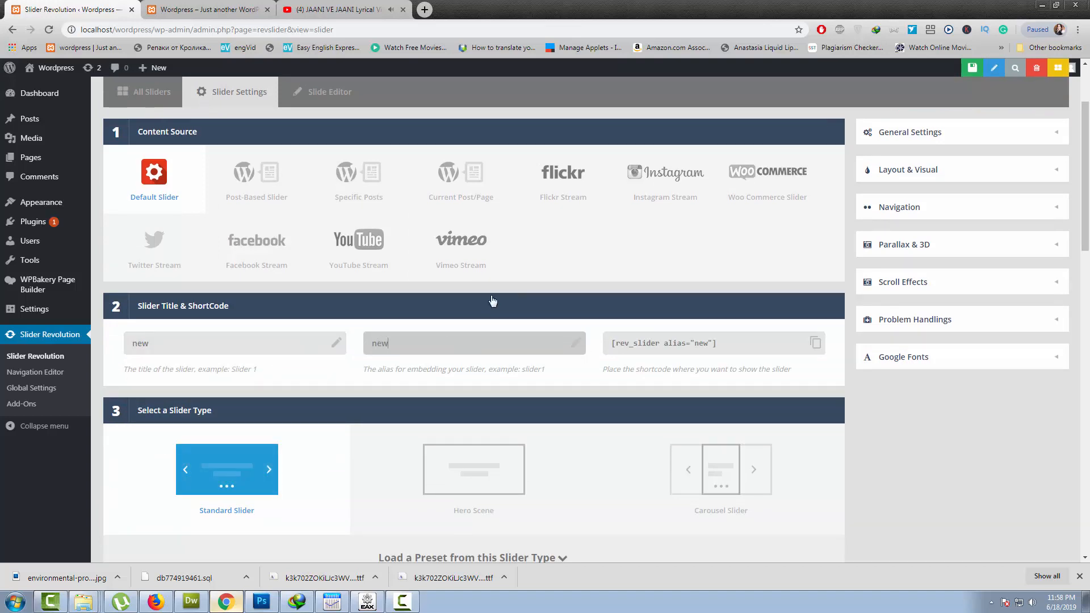
pyautogui.click(531, 300)
pyautogui.scroll(-3, 533, 297)
pyautogui.scroll(3, 535, 301)
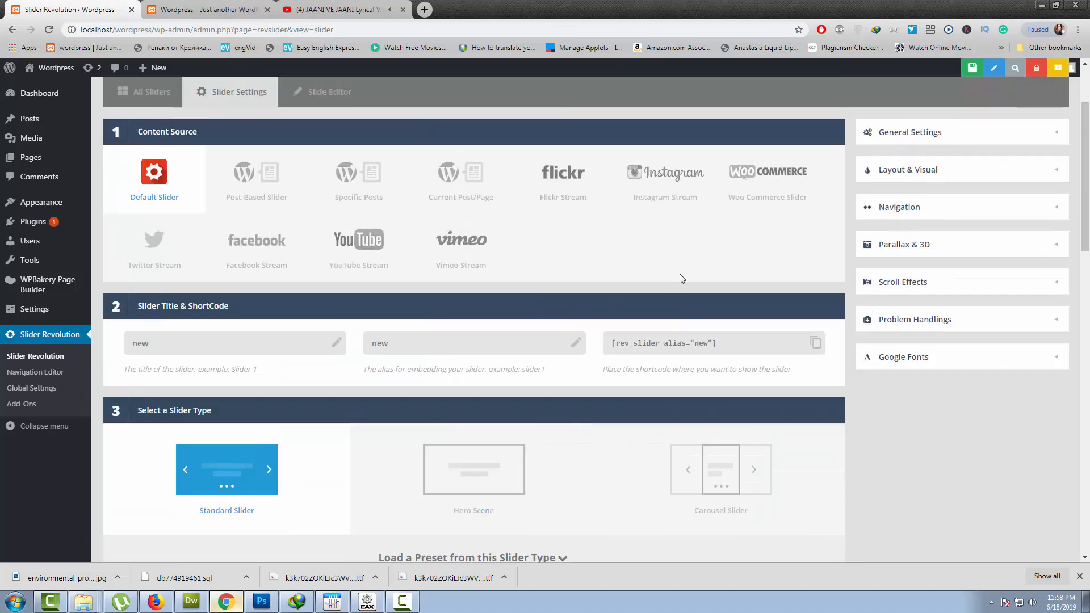
pyautogui.click(972, 68)
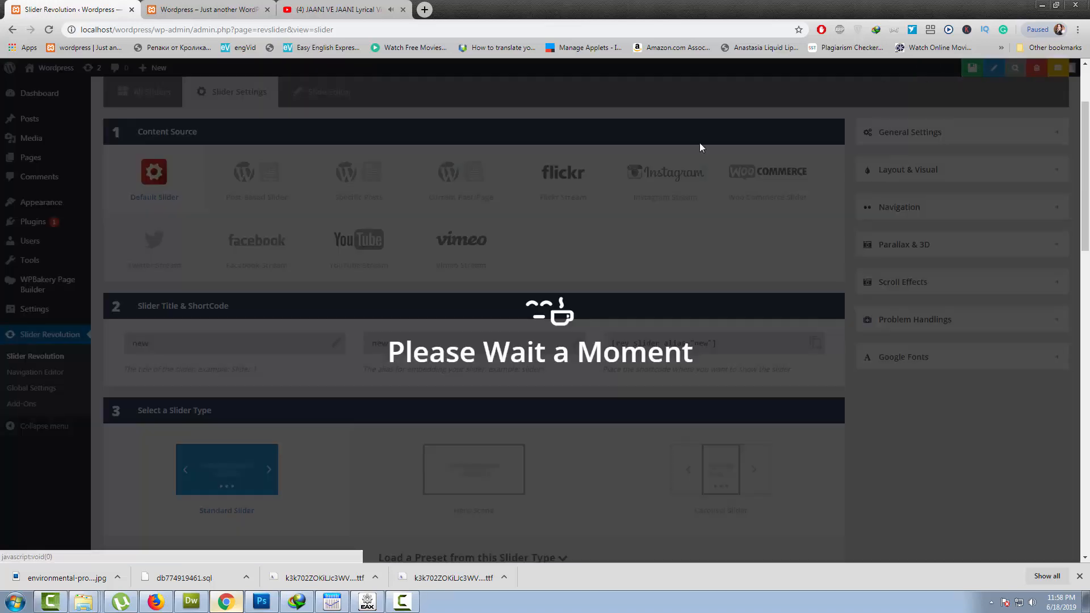
# Switch to Photoshop and draw a full-height slice on the banner design to check its height in the slice options.
pyautogui.click(262, 601)
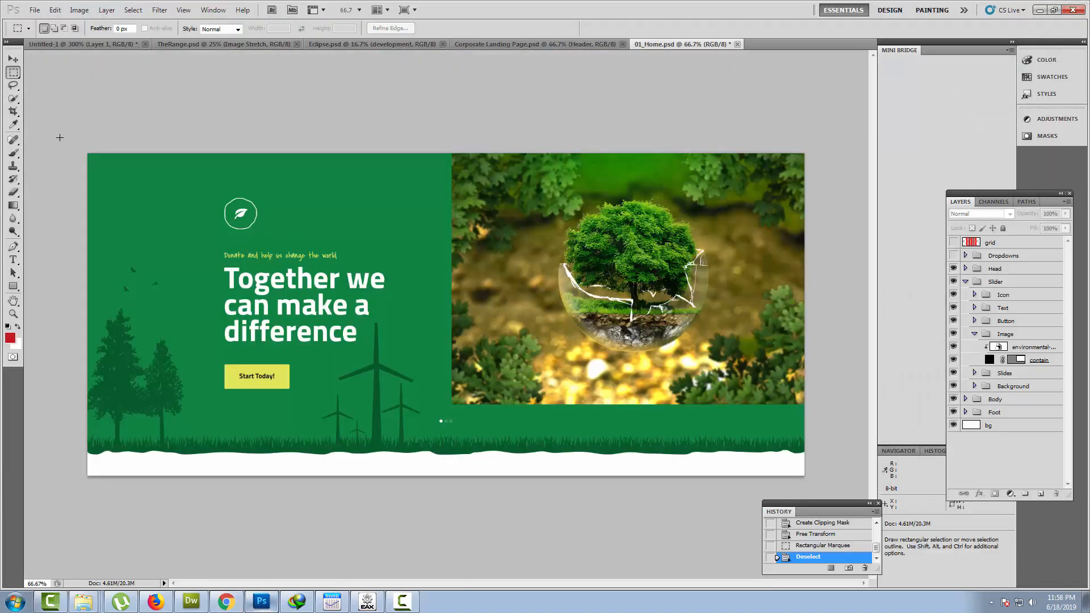
pyautogui.moveTo(17, 113); pyautogui.dragTo(54, 121)
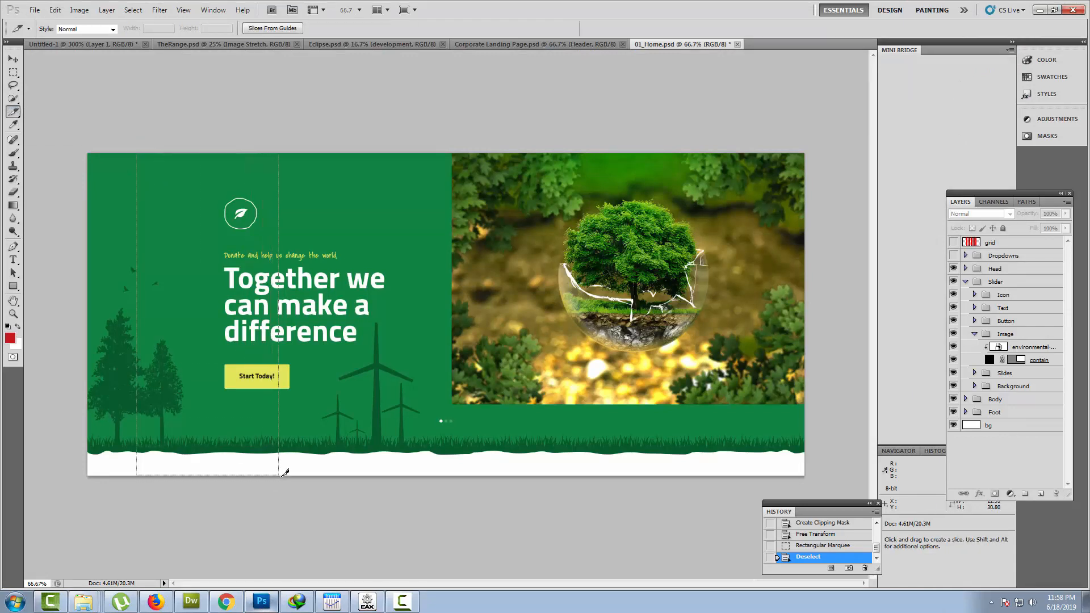
pyautogui.moveTo(285, 472); pyautogui.dragTo(278, 476)
pyautogui.doubleClick(272, 400)
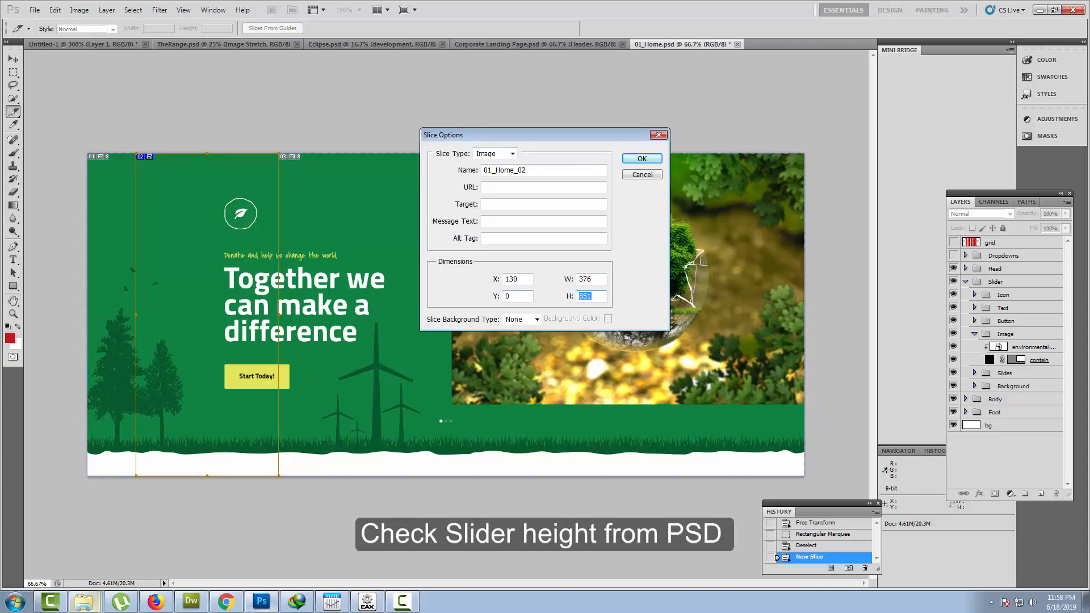
# Switch to Chrome, set the Desktop Large layer grid height to 820 px in the slider's settings, and save them.
pyautogui.click(226, 602)
pyautogui.scroll(-3, 280, 390)
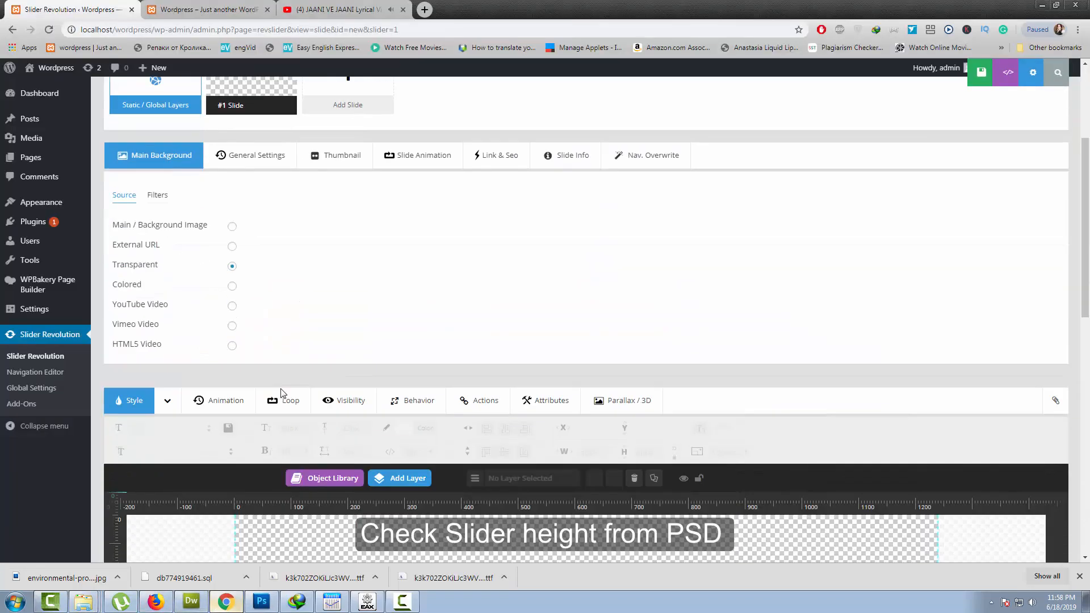
pyautogui.scroll(3, 273, 377)
pyautogui.click(233, 205)
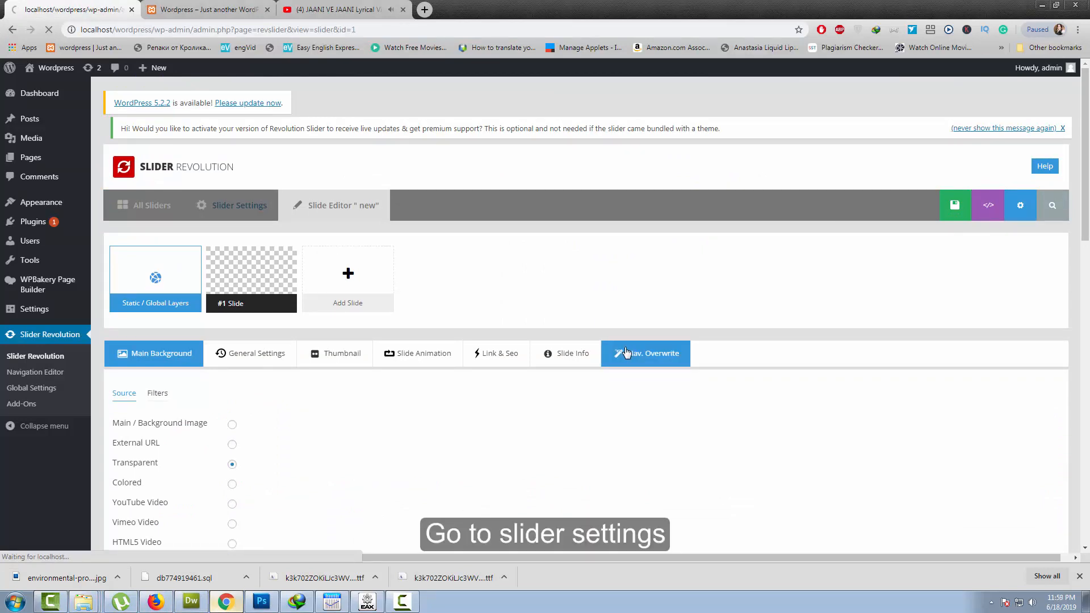
pyautogui.scroll(-5, 569, 393)
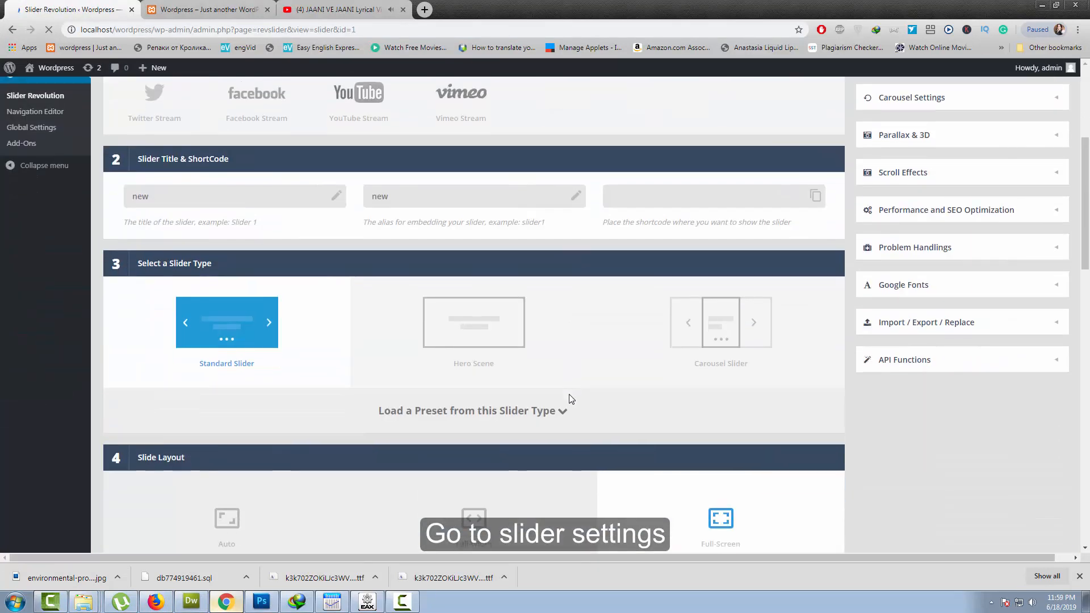
pyautogui.scroll(-4, 570, 396)
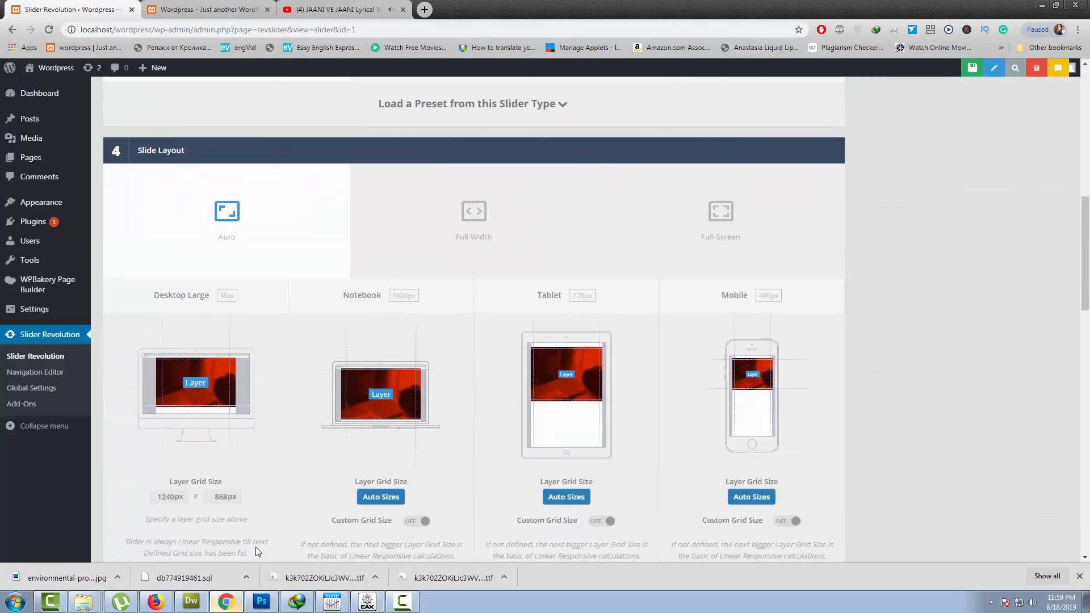
pyautogui.doubleClick(211, 498)
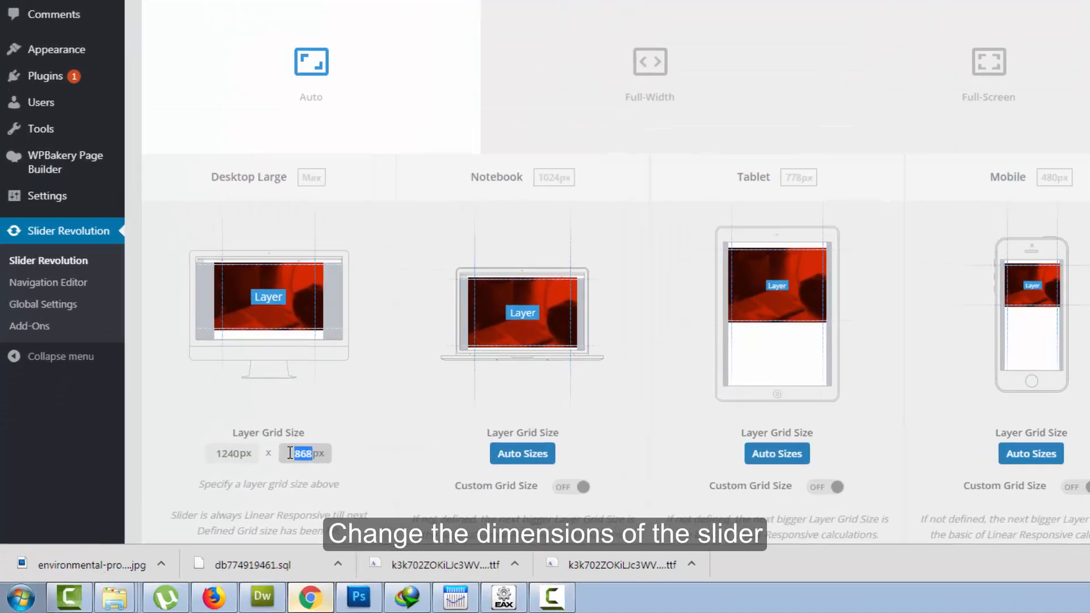
pyautogui.write('820')
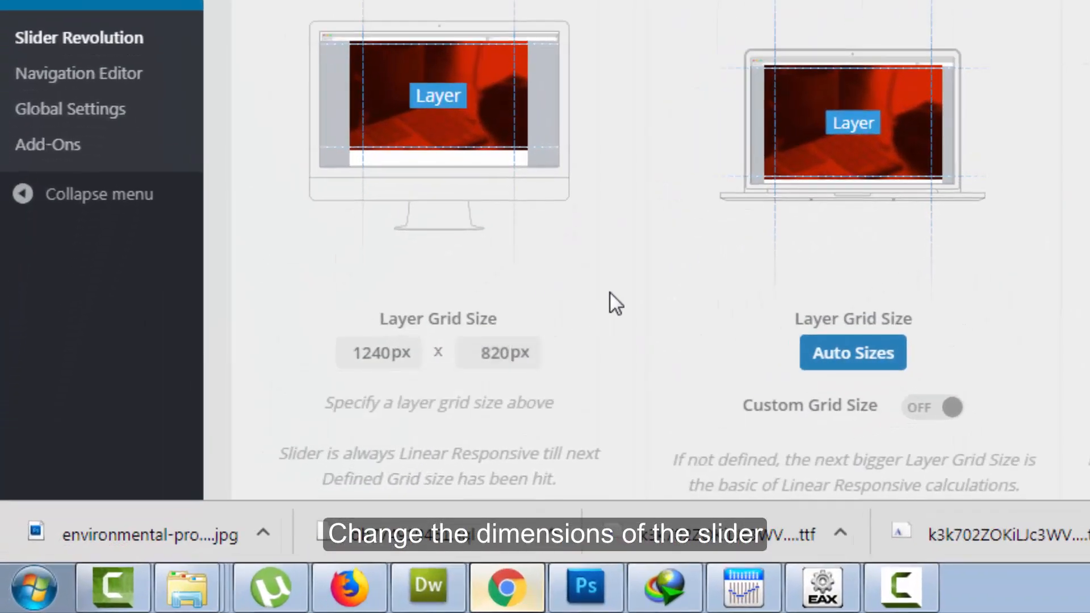
pyautogui.scroll(10, 580, 310)
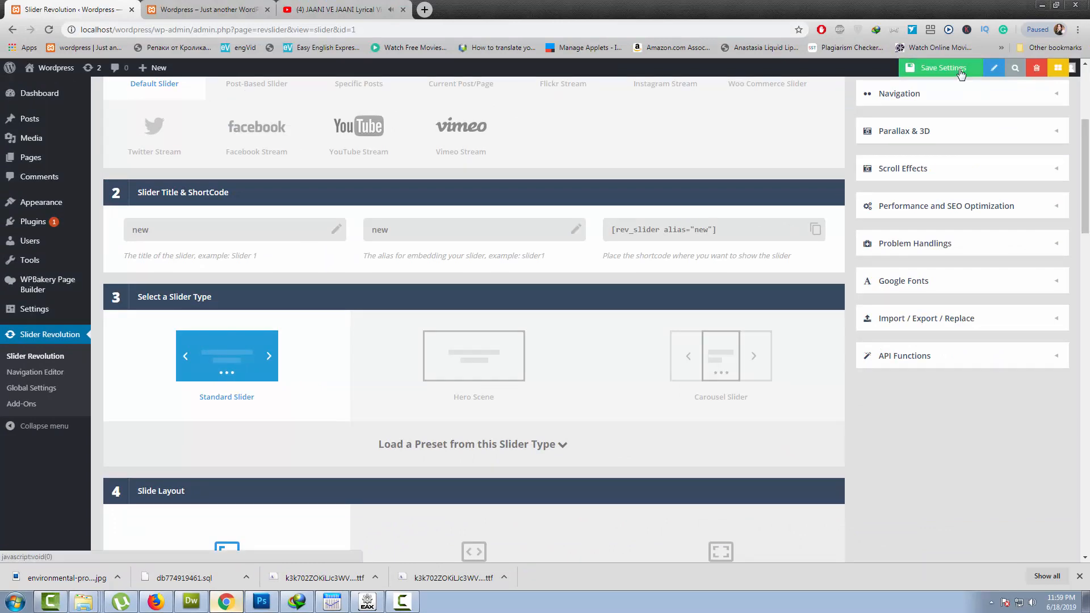
pyautogui.click(972, 68)
# Enable custom grid size for the Notebook, Tablet and Mobile layouts and save the slider settings.
pyautogui.scroll(-8, 944, 362)
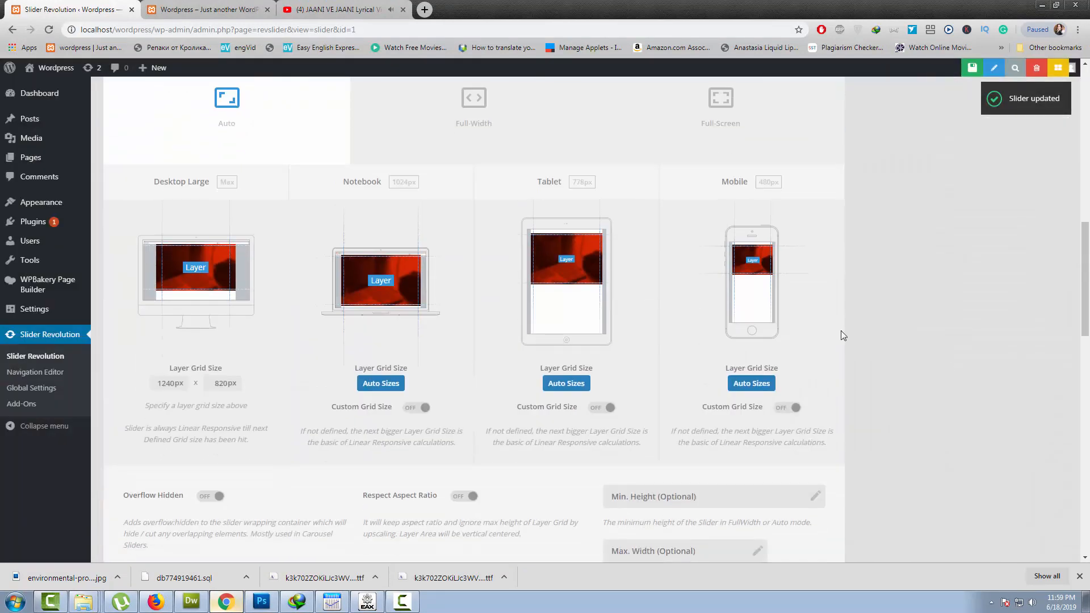
pyautogui.click(414, 408)
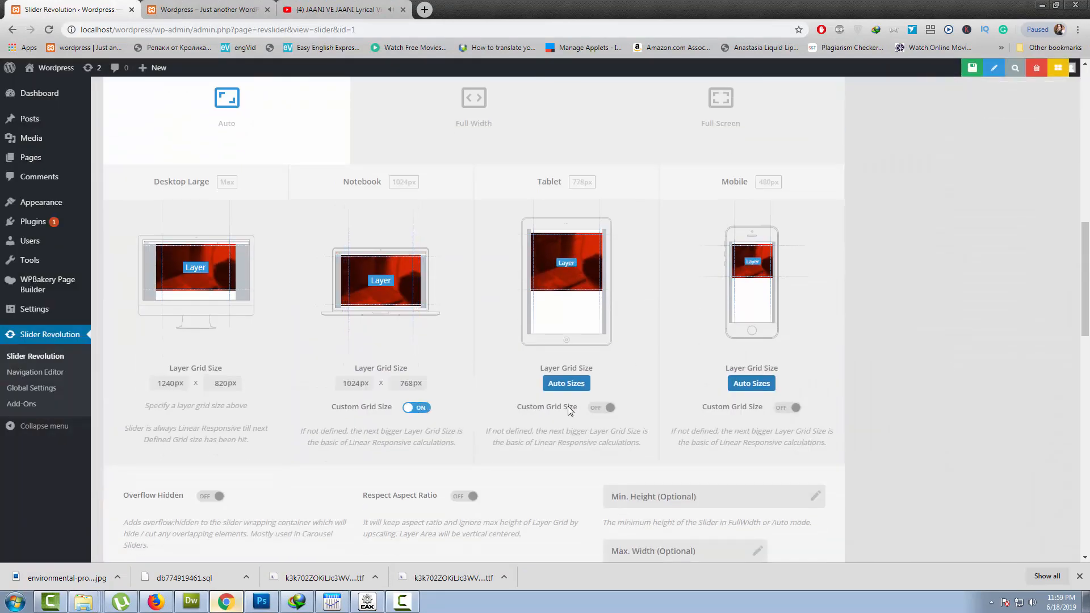
pyautogui.click(595, 407)
pyautogui.click(787, 408)
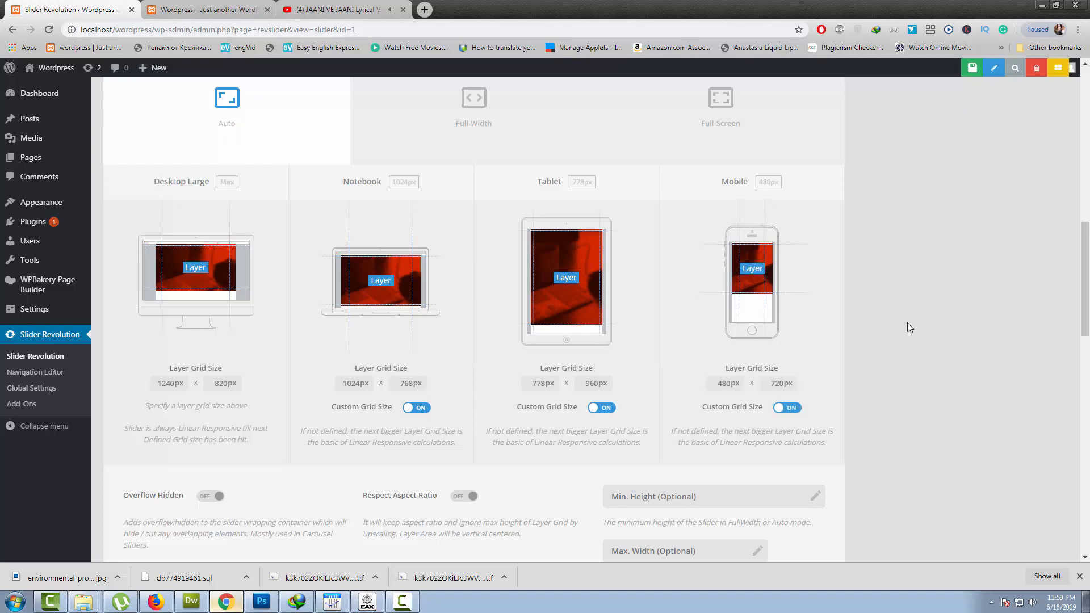
pyautogui.click(958, 70)
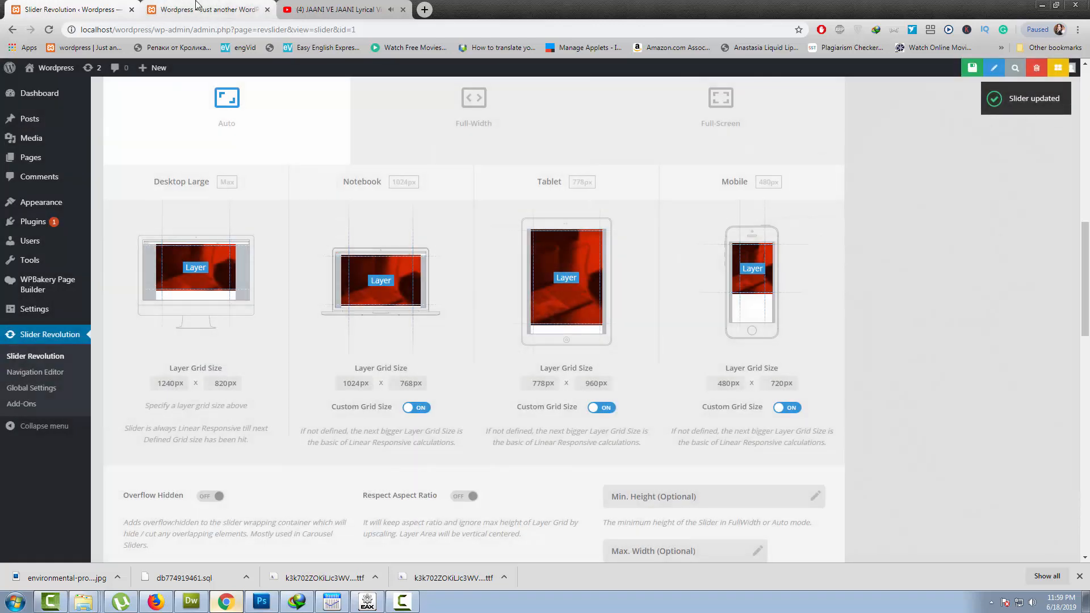
# View the site's front page, then return to the slider's title and shortcode settings.
pyautogui.click(199, 9)
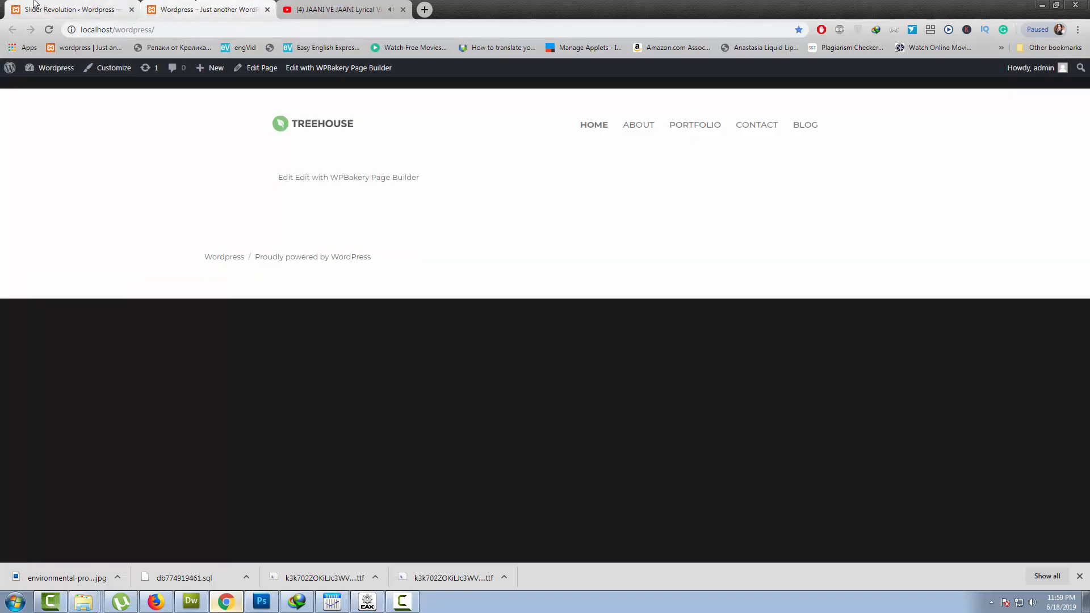
pyautogui.click(68, 9)
pyautogui.scroll(9, 316, 253)
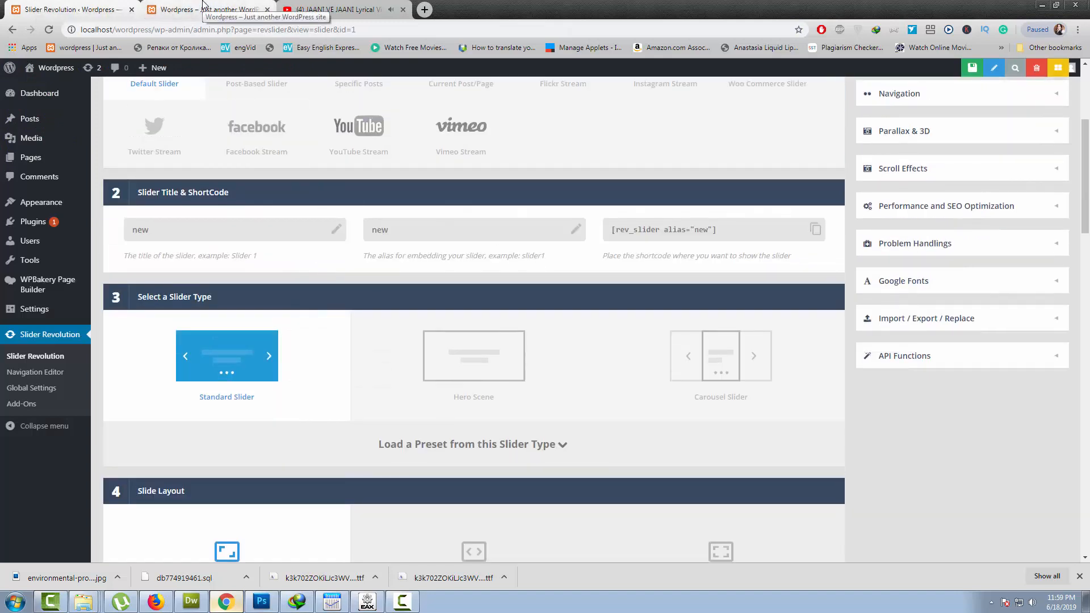
# Switch to Photoshop, cancel the open slice options, and draw a slice over the tree banner image.
pyautogui.click(264, 601)
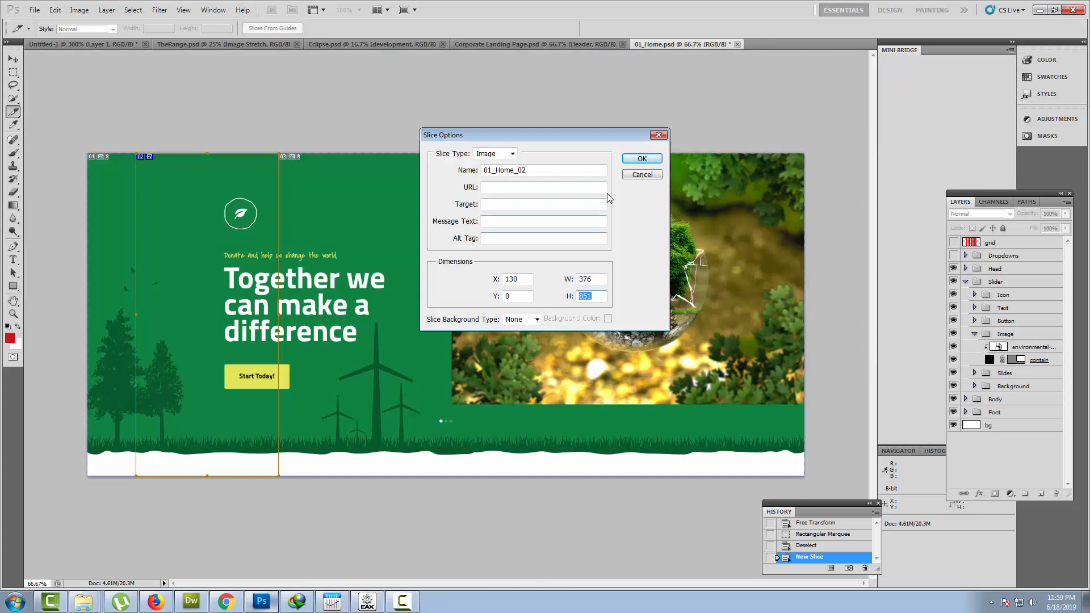
pyautogui.click(645, 177)
pyautogui.click(14, 61)
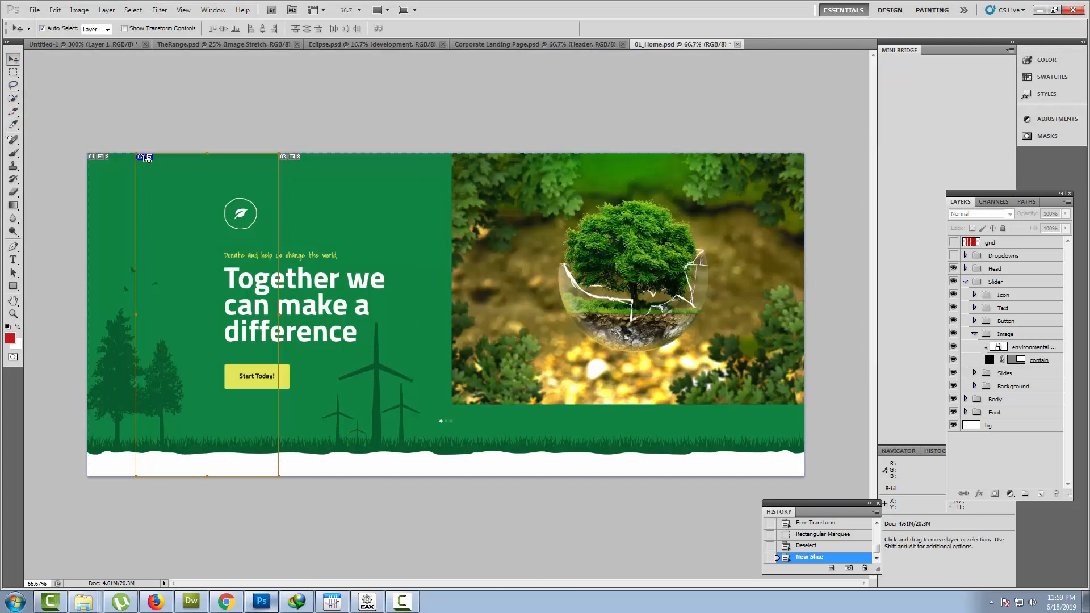
pyautogui.moveTo(14, 111); pyautogui.dragTo(45, 117)
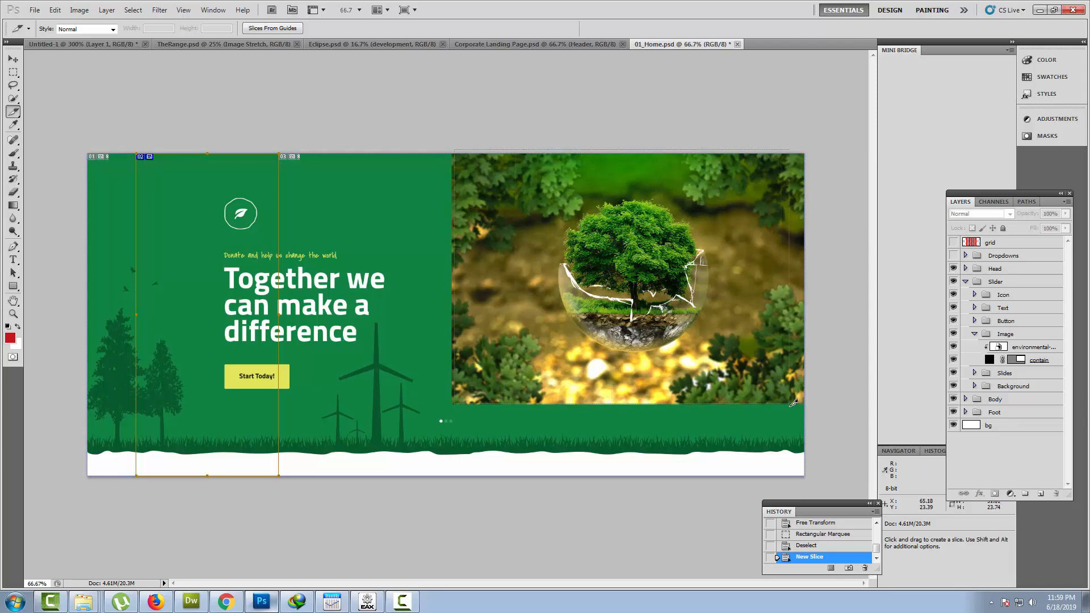
pyautogui.moveTo(816, 407); pyautogui.dragTo(816, 406)
# Resize the tree image slice so its left edge lines up exactly with the image's left border.
pyautogui.hotkey('ctrl', '+')
pyautogui.hotkey('ctrl', '+')
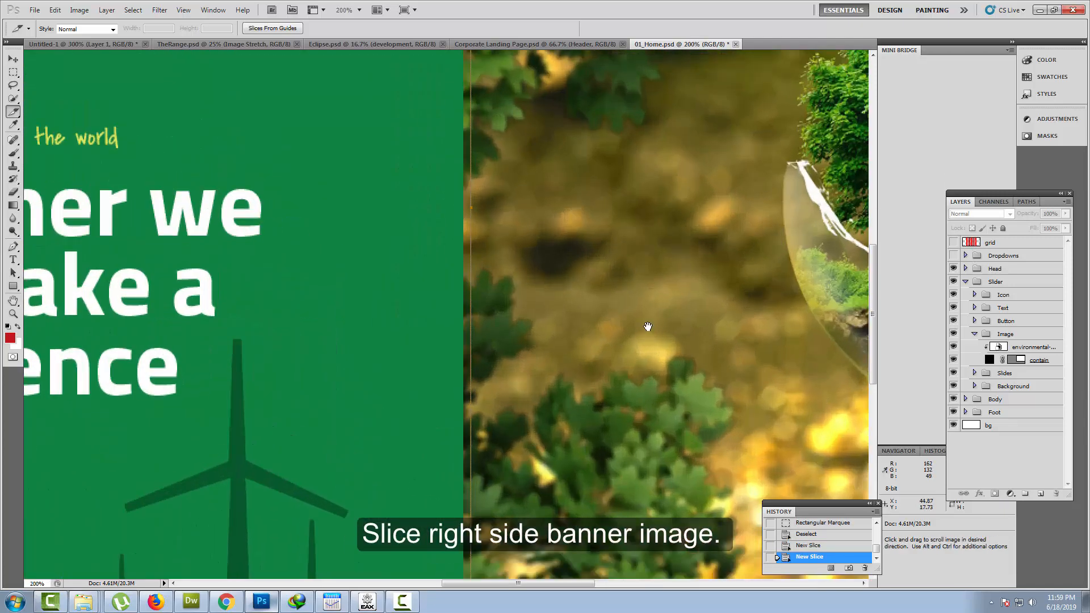
pyautogui.moveTo(624, 243); pyautogui.dragTo(582, 327)
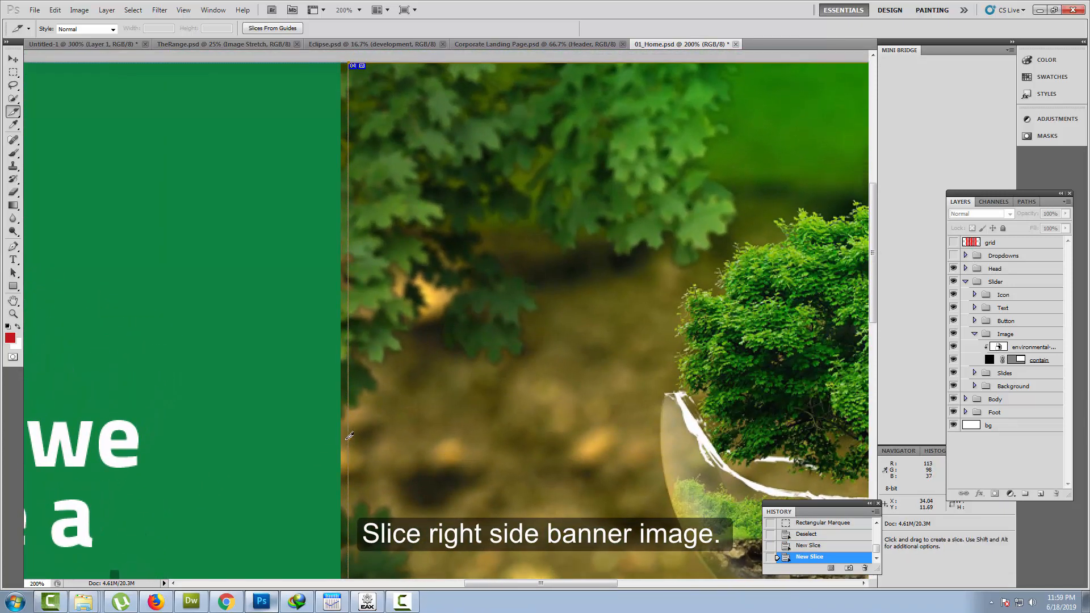
pyautogui.moveTo(341, 440); pyautogui.dragTo(341, 442)
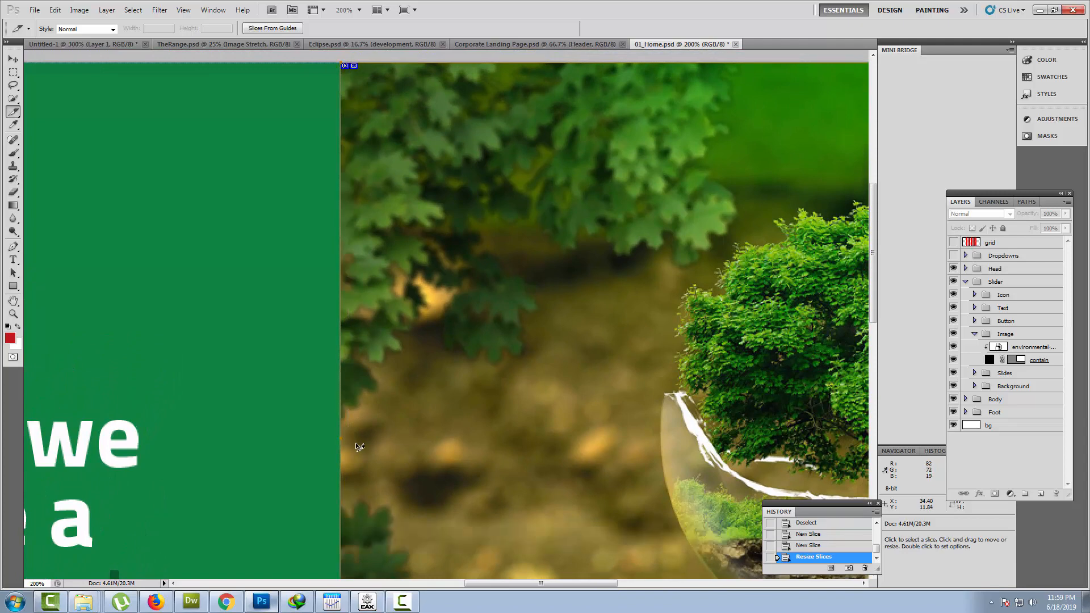
pyautogui.hotkey('ctrl', '-')
pyautogui.hotkey('ctrl', '-')
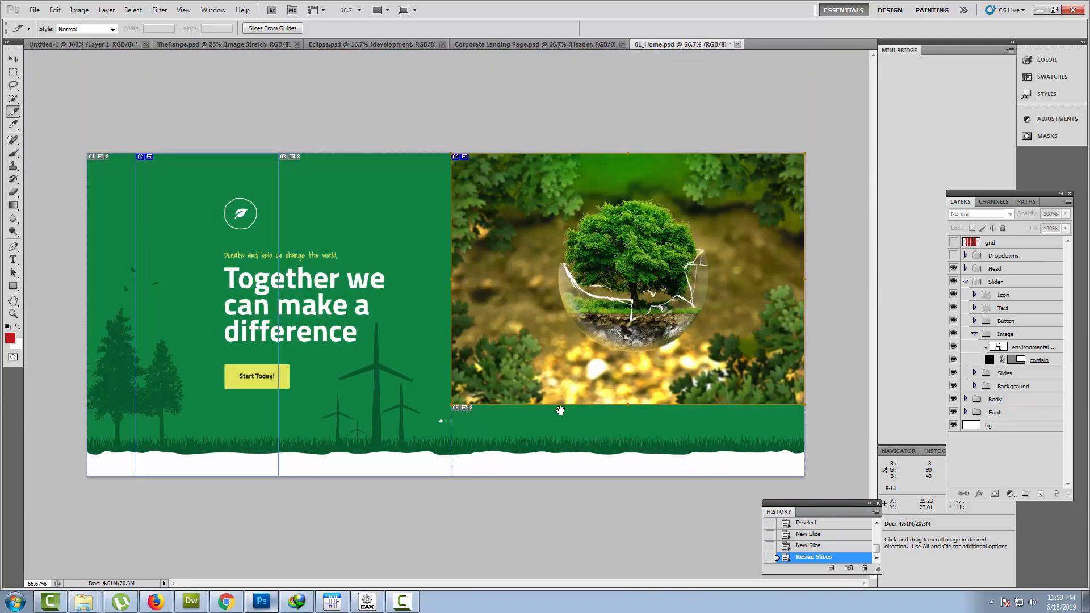
# Name the tree image slice "right-image" in its slice options.
pyautogui.doubleClick(574, 235)
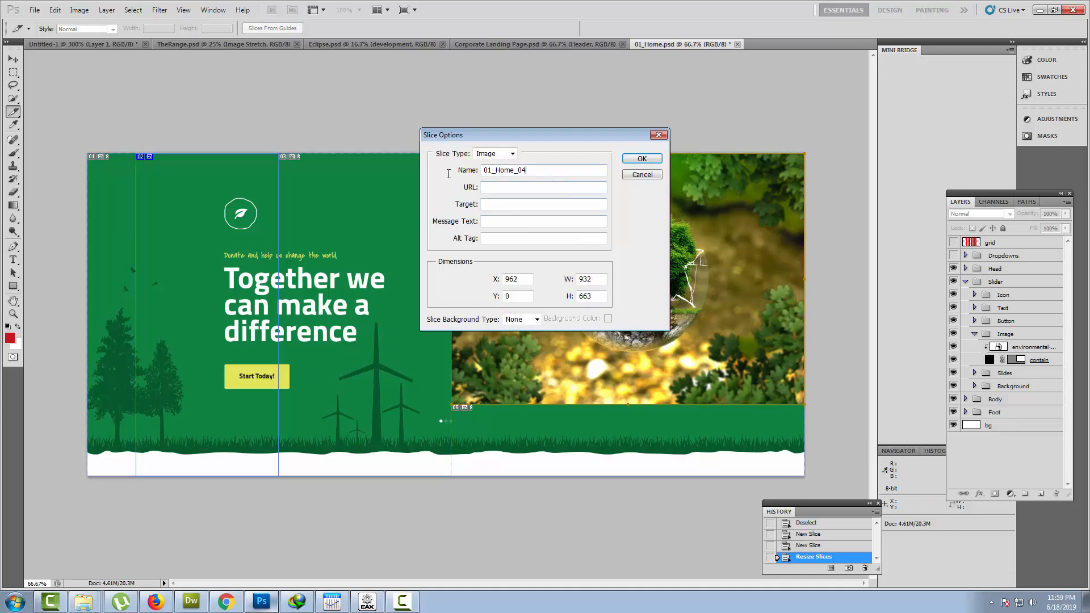
pyautogui.write('ri')
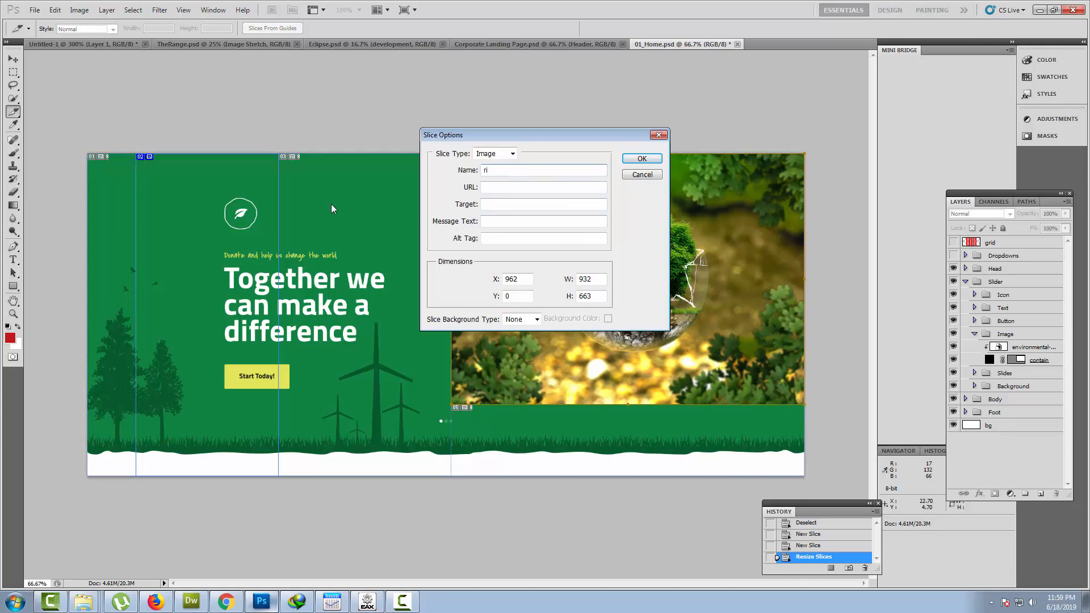
pyautogui.write('ght-image')
pyautogui.press('Tab')
pyautogui.press('Return')
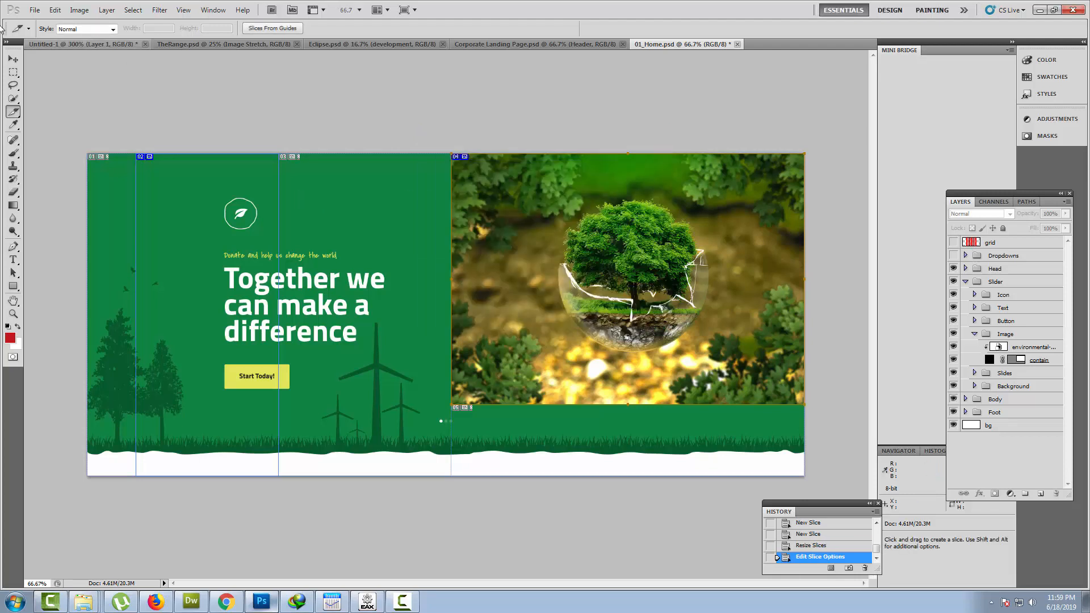
# Start a Save for Web export of the sliced design and choose the Desktop as the save location.
pyautogui.click(35, 10)
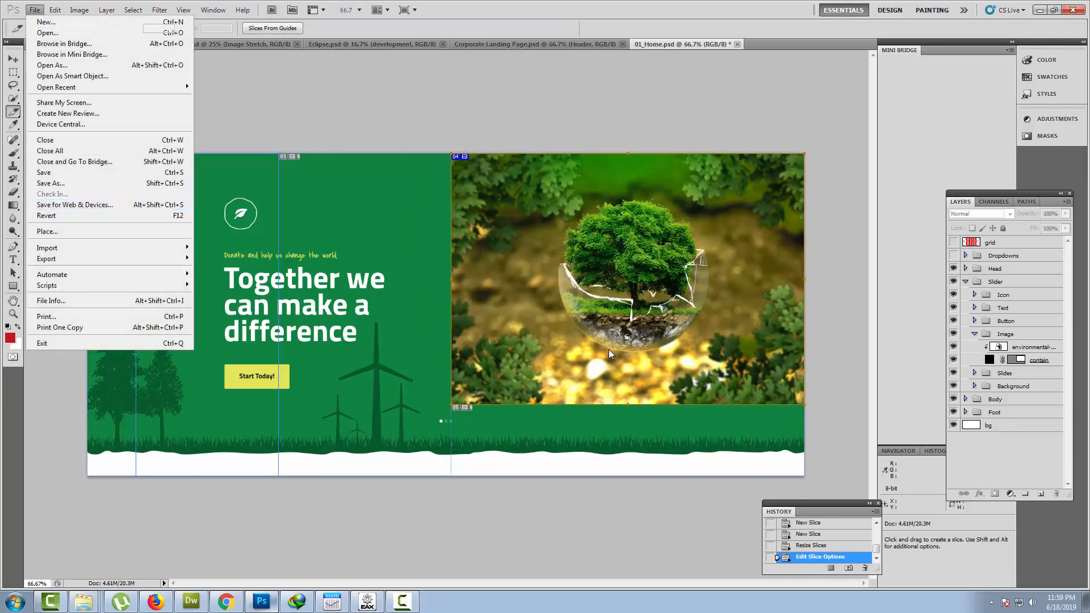
pyautogui.hotkey('ctrl', 'alt', 'shift', 's')
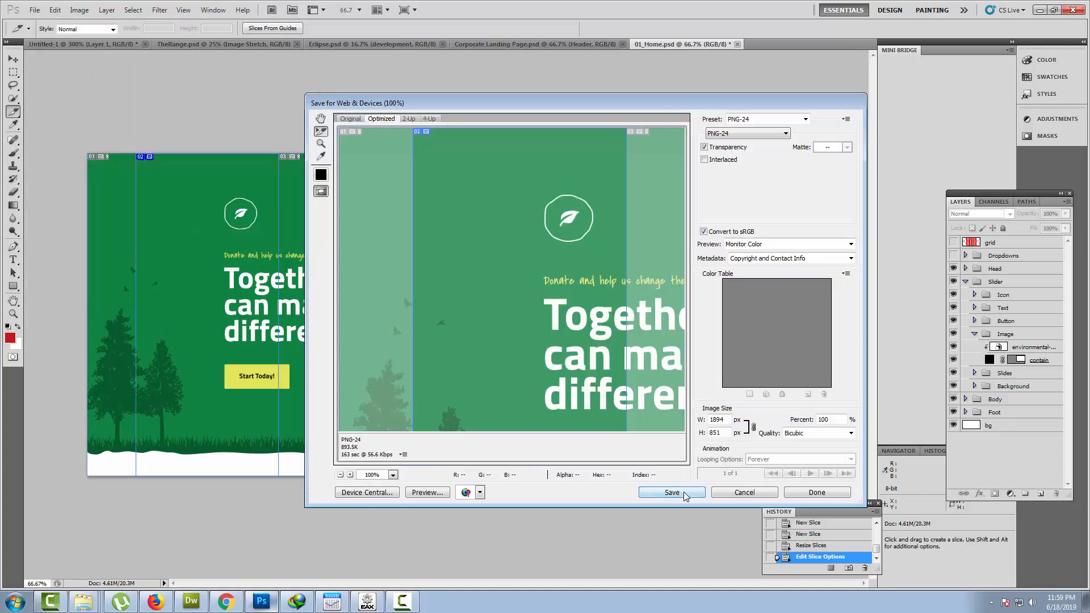
pyautogui.click(676, 492)
pyautogui.click(341, 211)
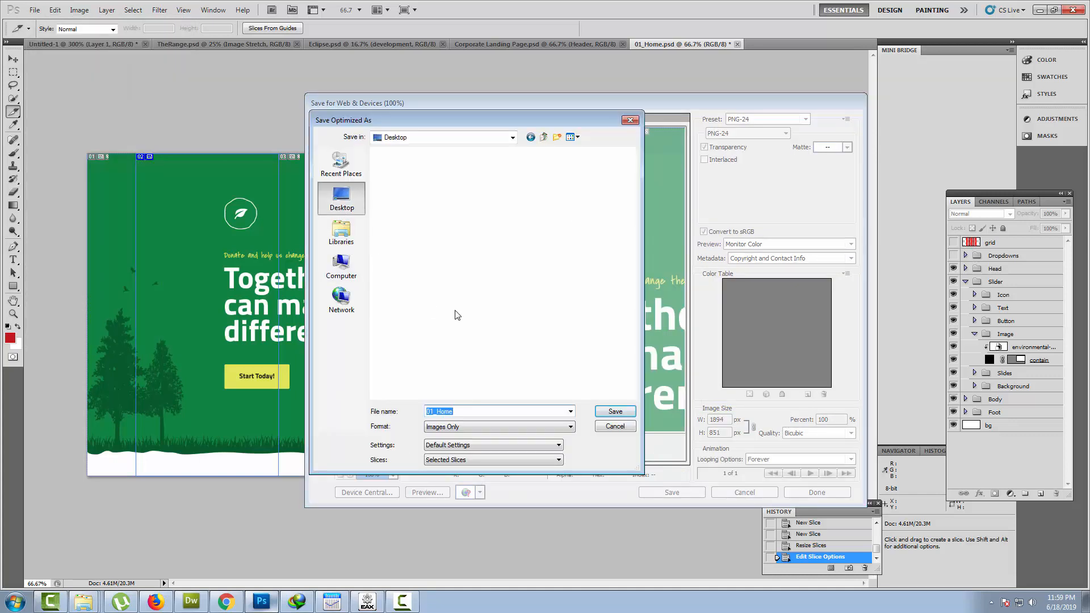
# Create a folder named slider-images on the Desktop and open it as the export destination.
pyautogui.rightClick(431, 377)
pyautogui.moveTo(476, 514)
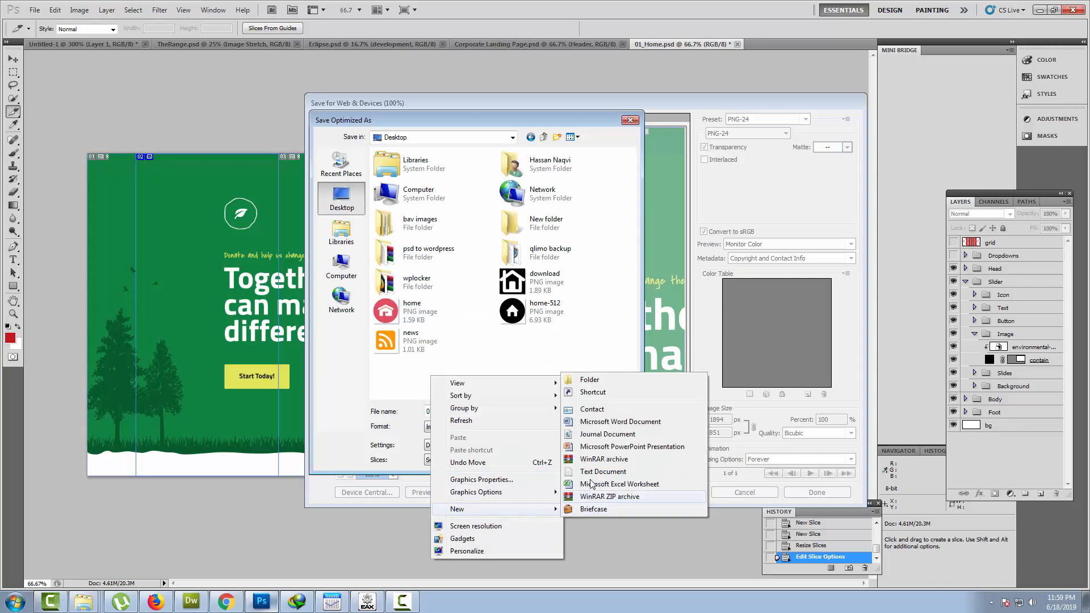
pyautogui.click(609, 384)
pyautogui.write('slider-imag')
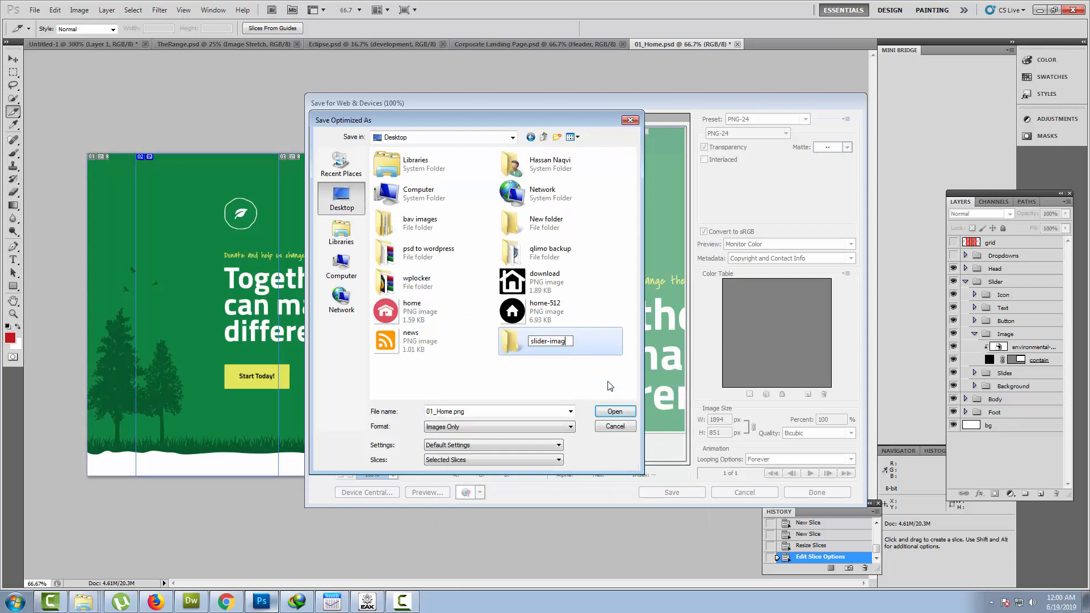
pyautogui.press('Return')
pyautogui.press('Return')
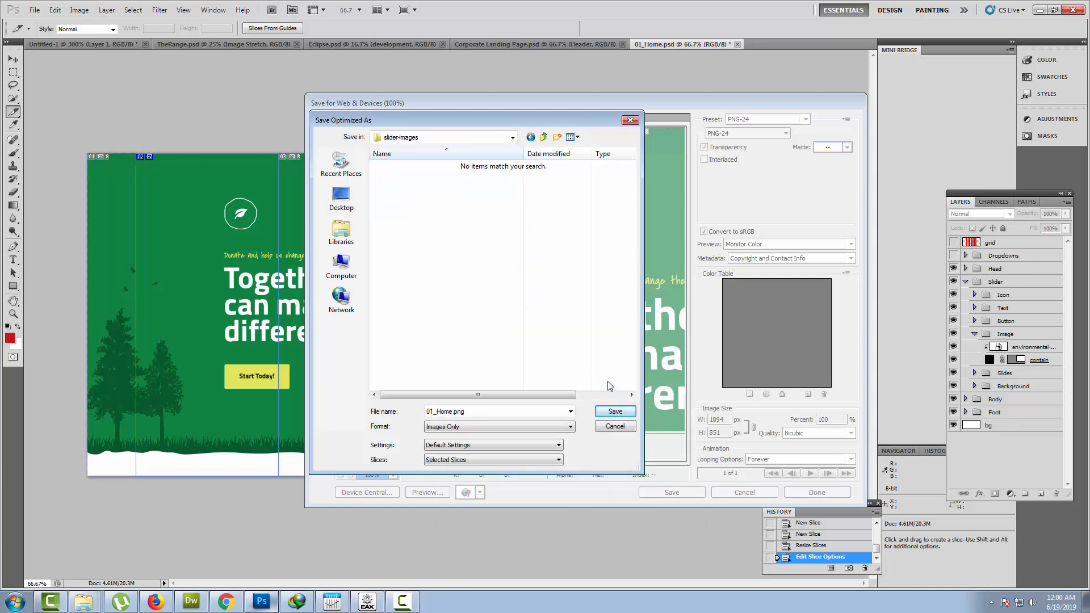
# Export the selected slices into the slider-images folder, and open the new slider's slide editor in the Chrome browser.
pyautogui.click(615, 412)
pyautogui.click(227, 602)
pyautogui.scroll(4, 311, 226)
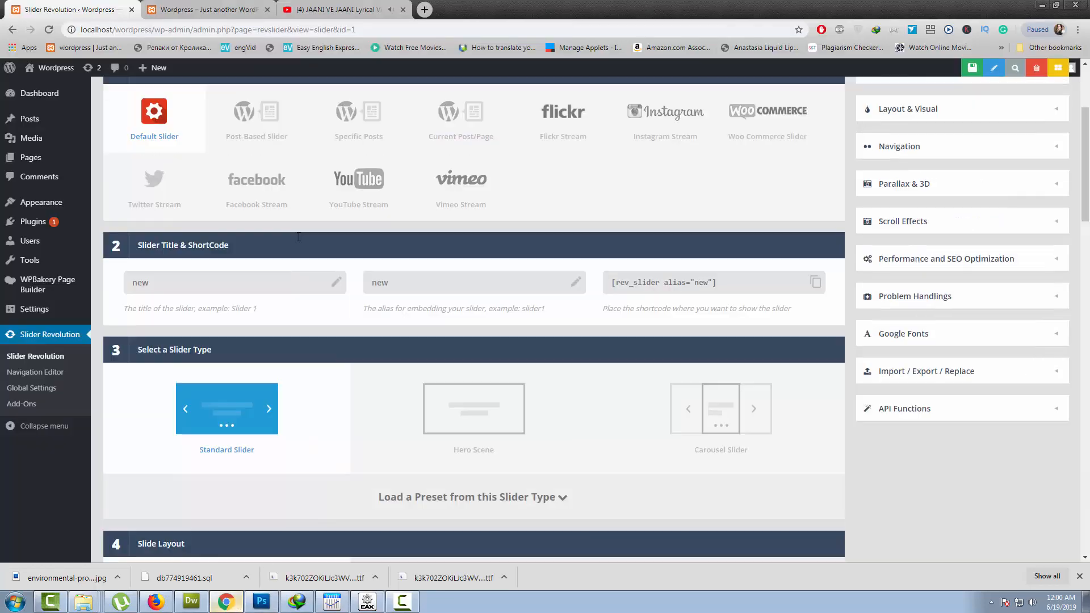
pyautogui.scroll(-4, 289, 366)
pyautogui.scroll(4, 300, 381)
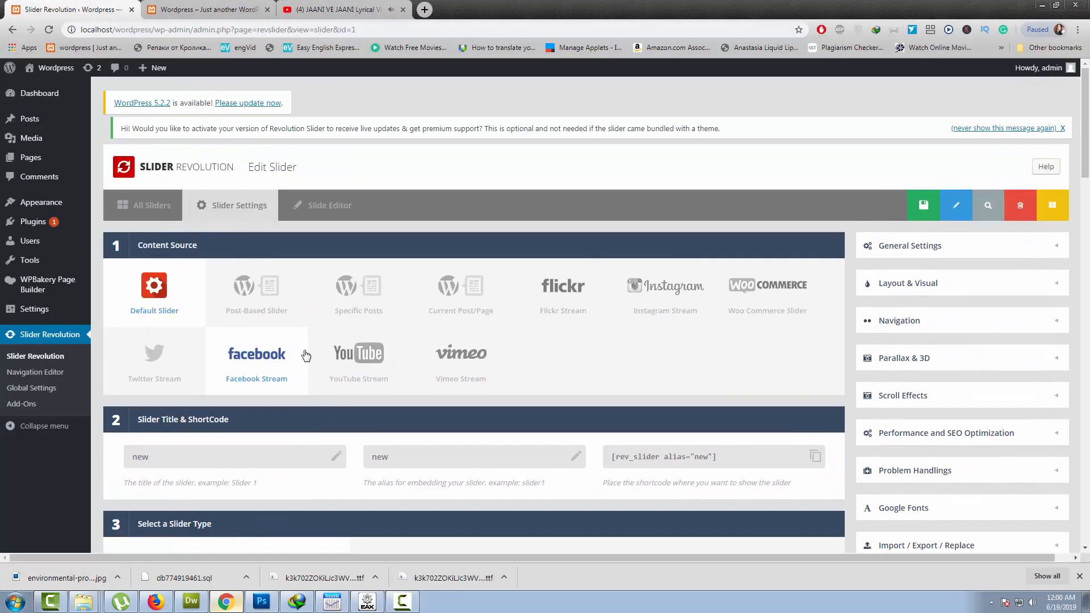
pyautogui.click(318, 207)
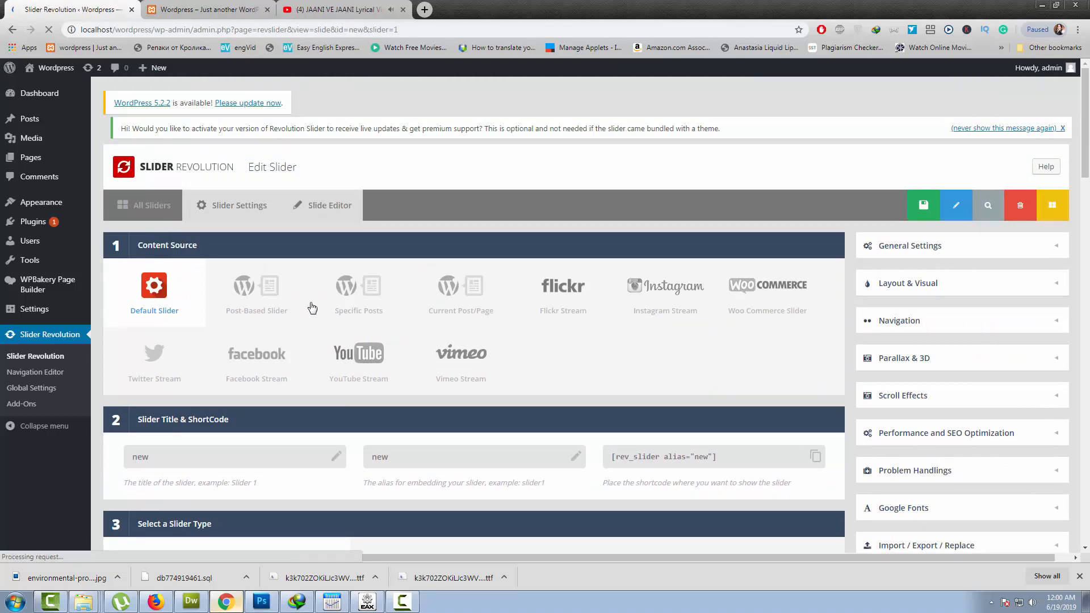
# Start adding an image layer to the slide and bring up the file upload view for the layer image.
pyautogui.scroll(-6, 312, 328)
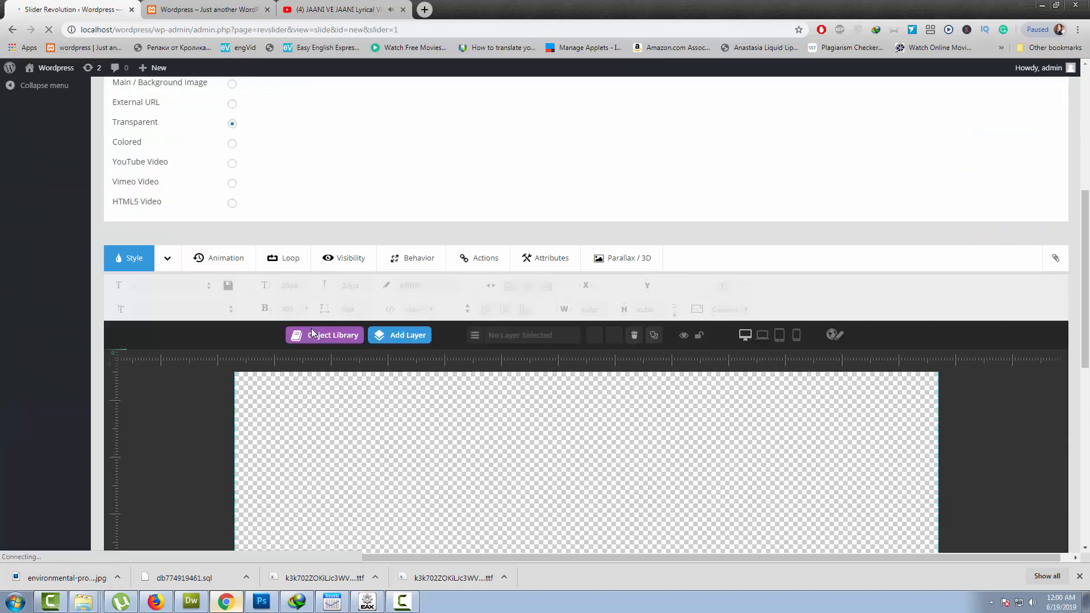
pyautogui.scroll(4, 312, 331)
pyautogui.scroll(-6, 314, 333)
pyautogui.click(400, 222)
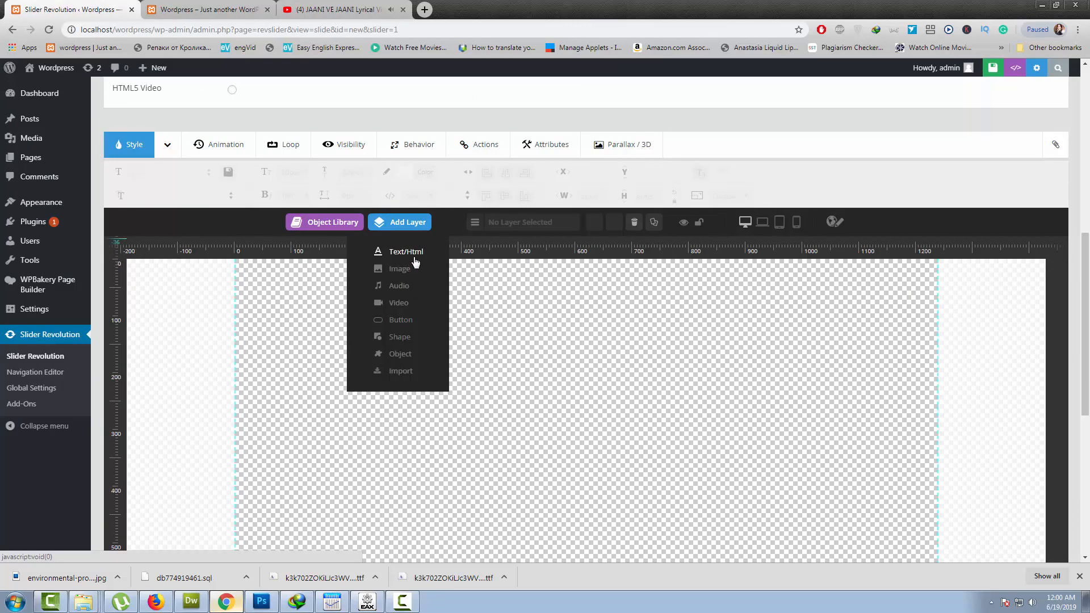
pyautogui.click(400, 268)
pyautogui.click(57, 116)
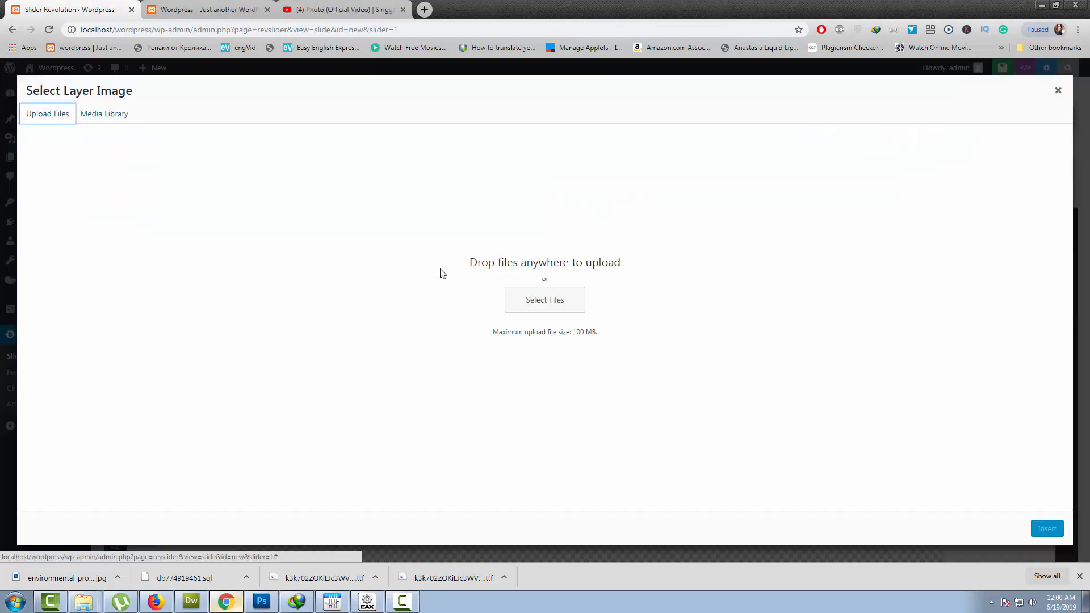
# Upload right-image.png from the images folder inside slider-images on the Desktop and insert it as the layer image.
pyautogui.click(522, 302)
pyautogui.click(46, 77)
pyautogui.click(263, 163)
pyautogui.doubleClick(416, 139)
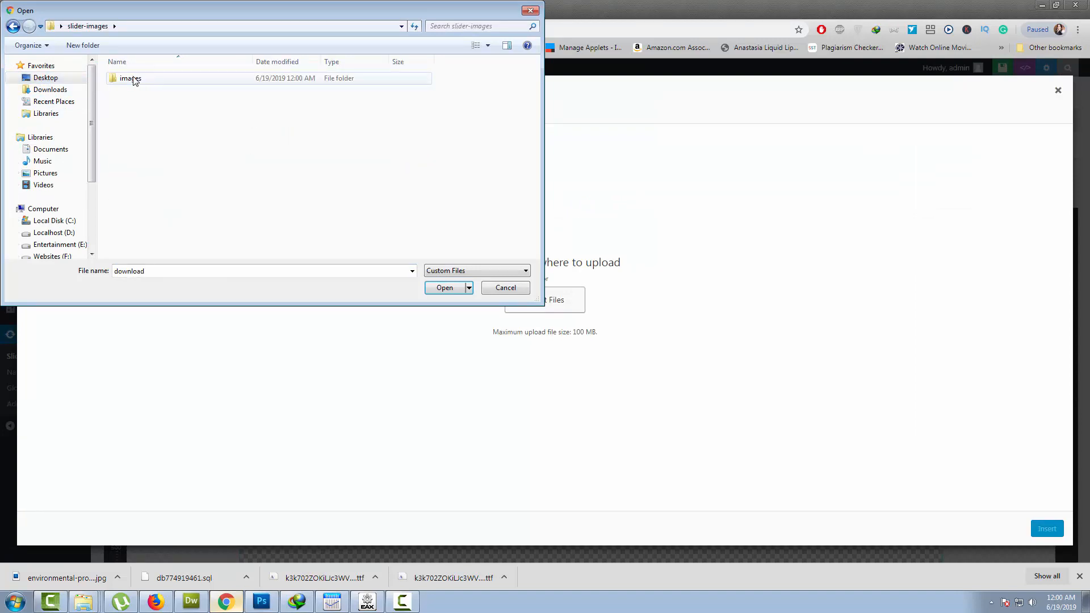
pyautogui.doubleClick(128, 79)
pyautogui.click(452, 288)
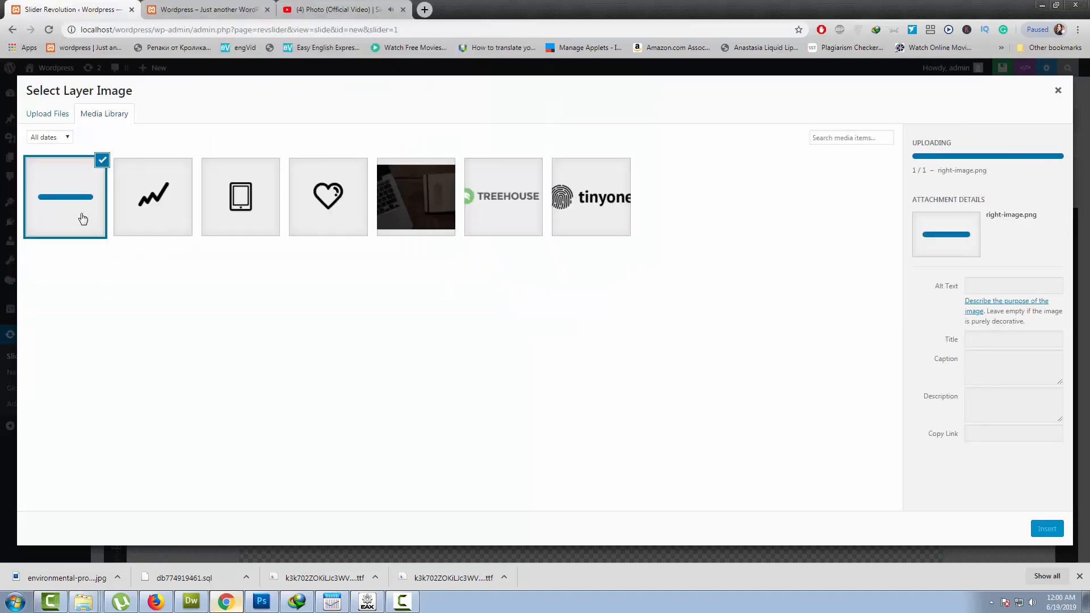
pyautogui.click(1047, 529)
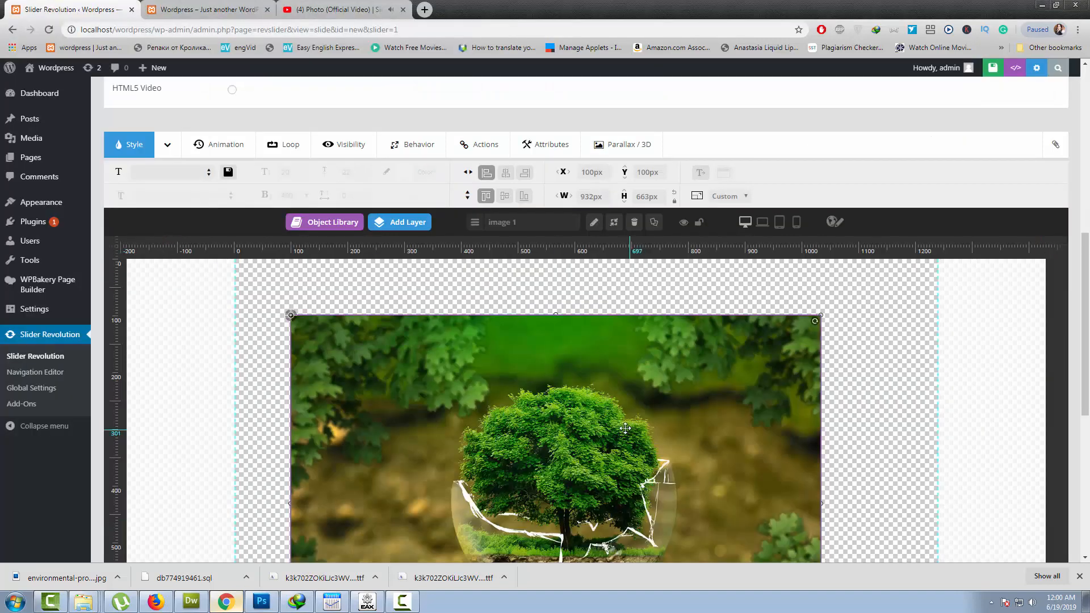
# Move the tree image layer to the slide's upper-right corner, at about X 304 px and Y -4 px, and save the slide.
pyautogui.moveTo(593, 416); pyautogui.dragTo(709, 358)
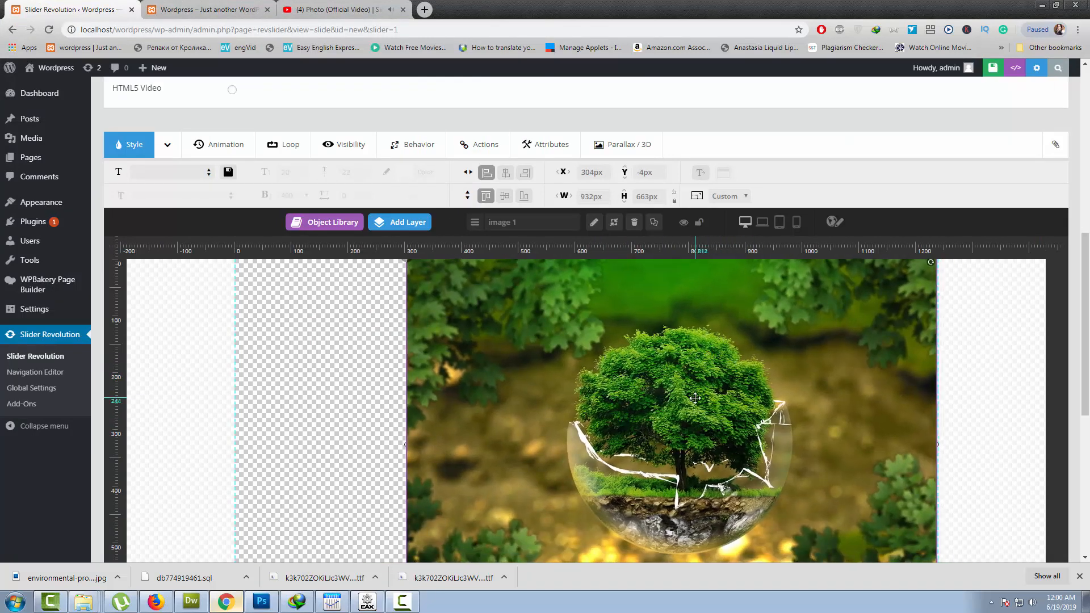
pyautogui.hotkey('ctrl', '-')
pyautogui.hotkey('ctrl', '-')
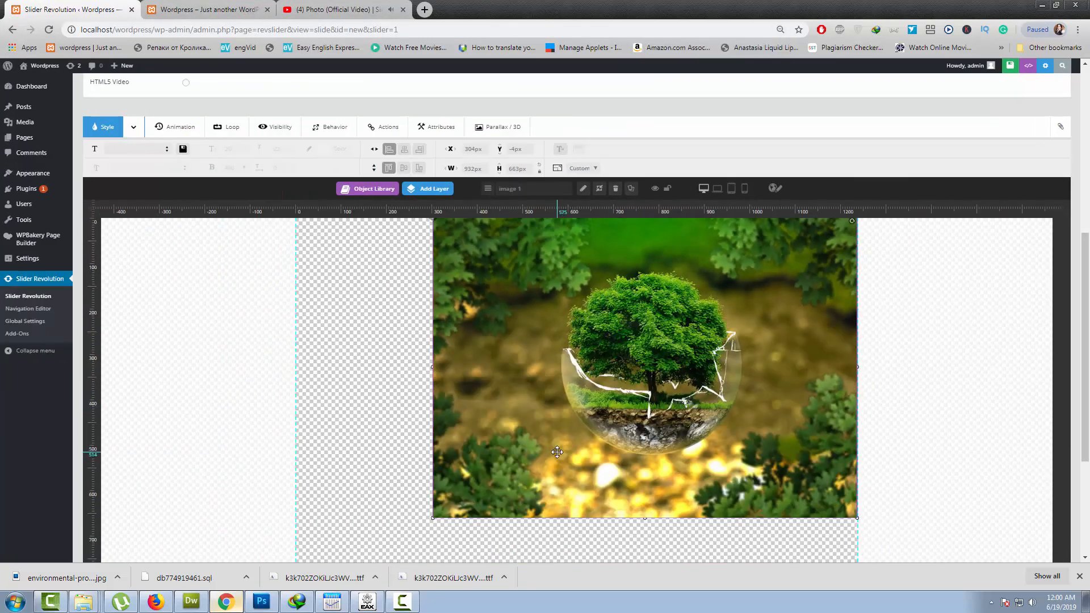
pyautogui.scroll(7, 557, 452)
pyautogui.click(981, 177)
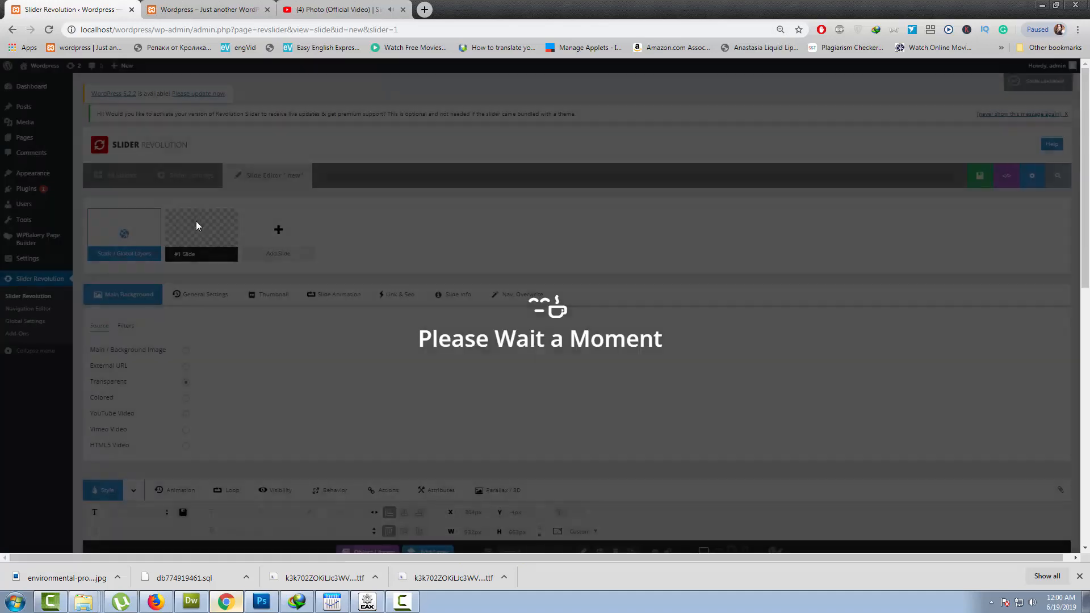
# Go to the slider's layout settings, and in Photoshop slice the whole green banner area and open its slice options to read the dimensions.
pyautogui.click(187, 176)
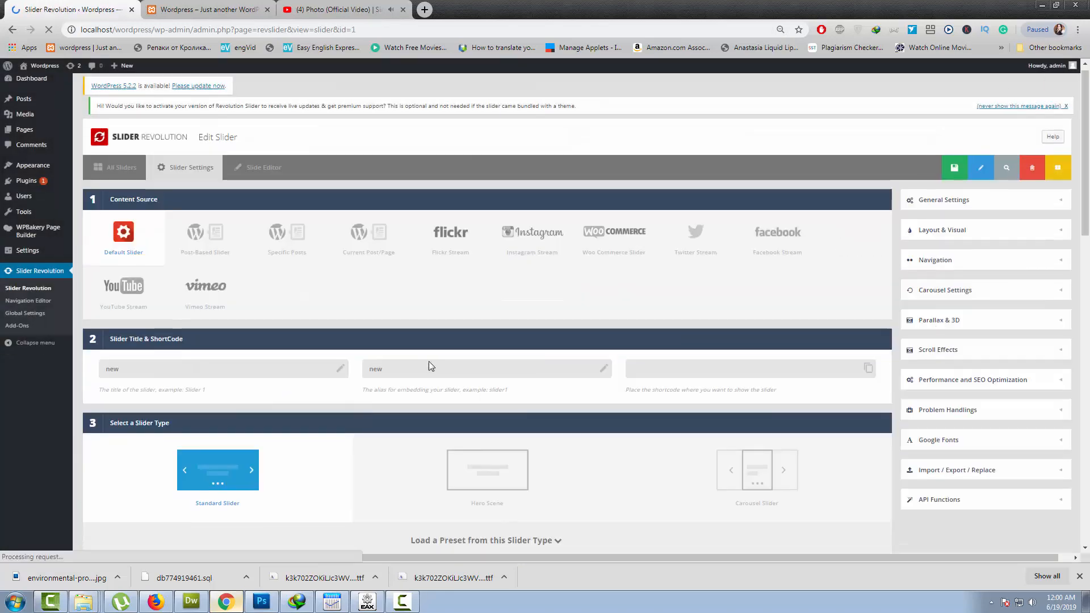
pyautogui.scroll(-8, 429, 363)
pyautogui.moveTo(265, 608)
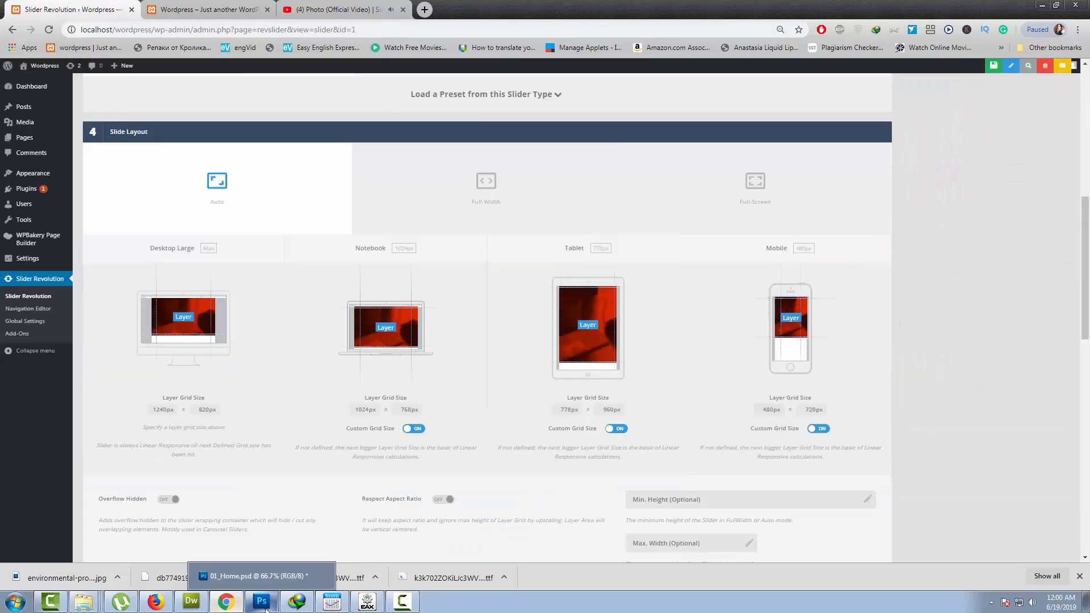
pyautogui.click(261, 576)
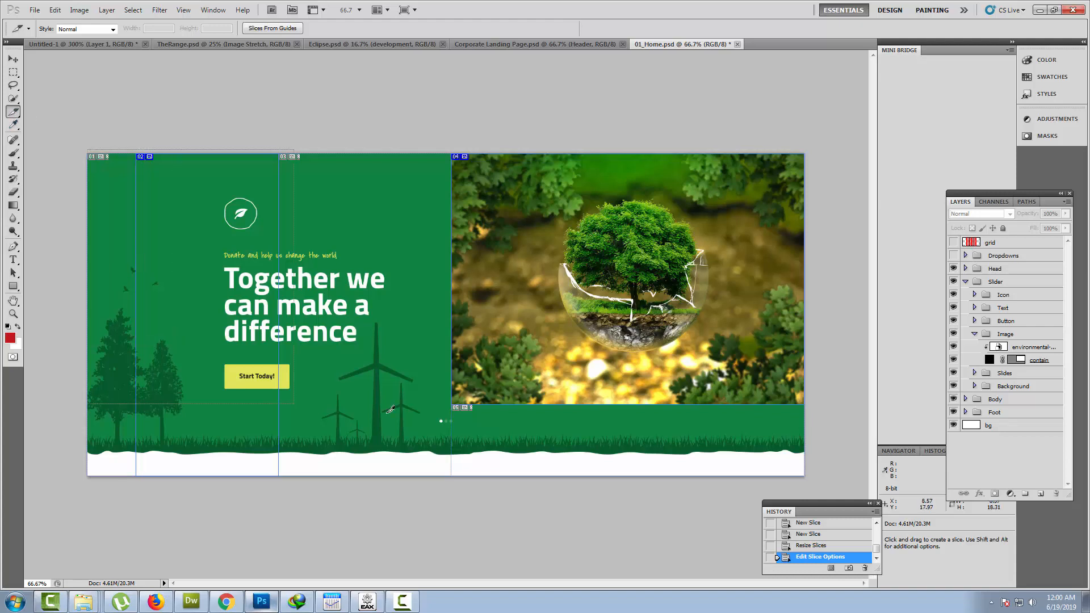
pyautogui.moveTo(387, 413); pyautogui.dragTo(826, 456)
pyautogui.doubleClick(733, 419)
# Back in the browser, match the desktop layer grid size to the banner slice's dimensions, save, and reopen the slide editor.
pyautogui.click(218, 605)
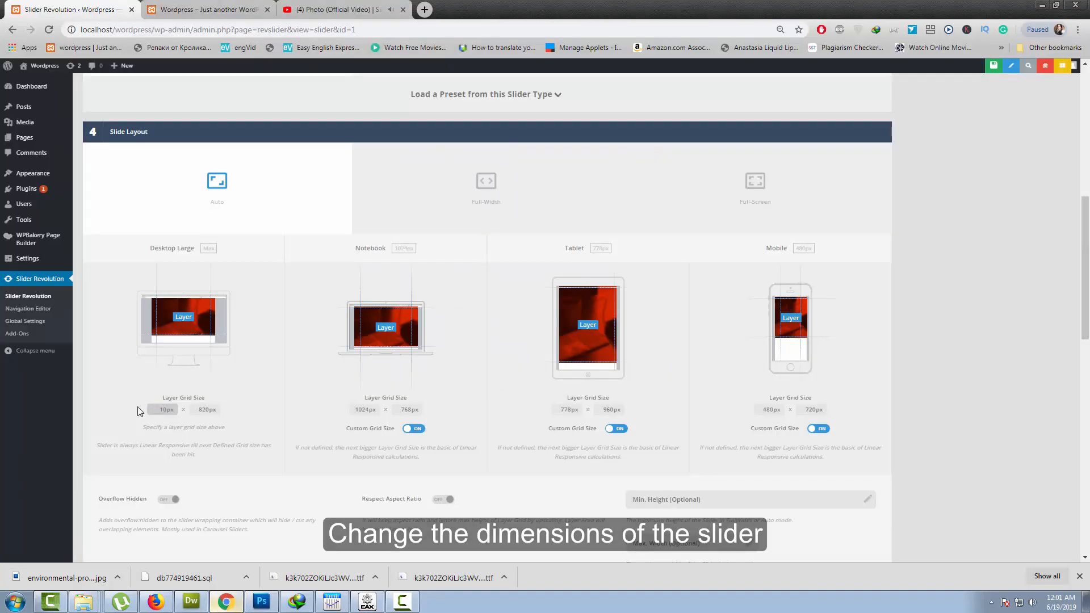
pyautogui.scroll(10, 655, 307)
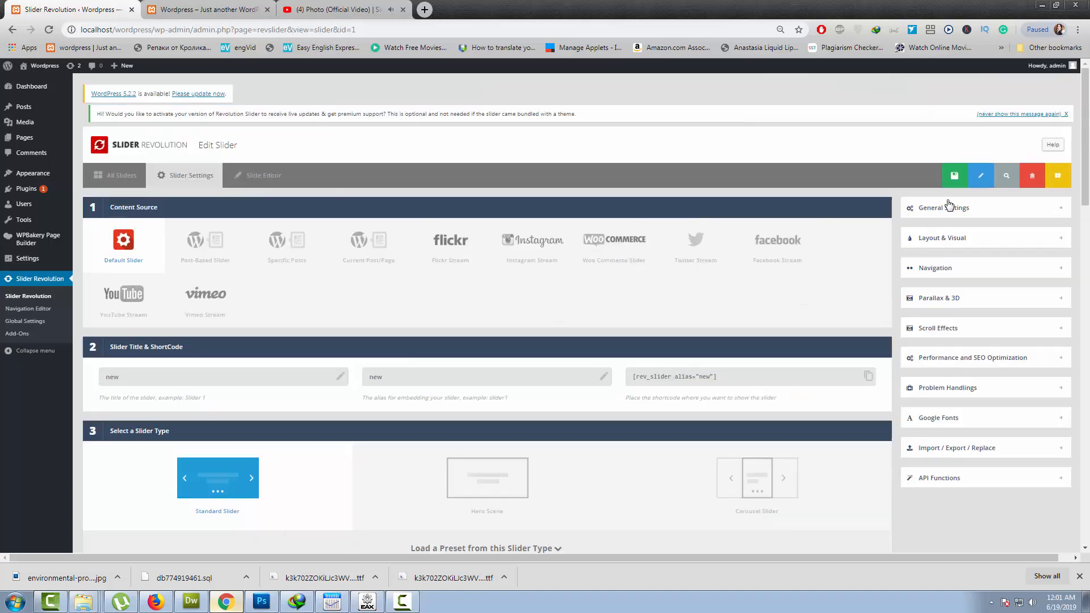
pyautogui.click(944, 177)
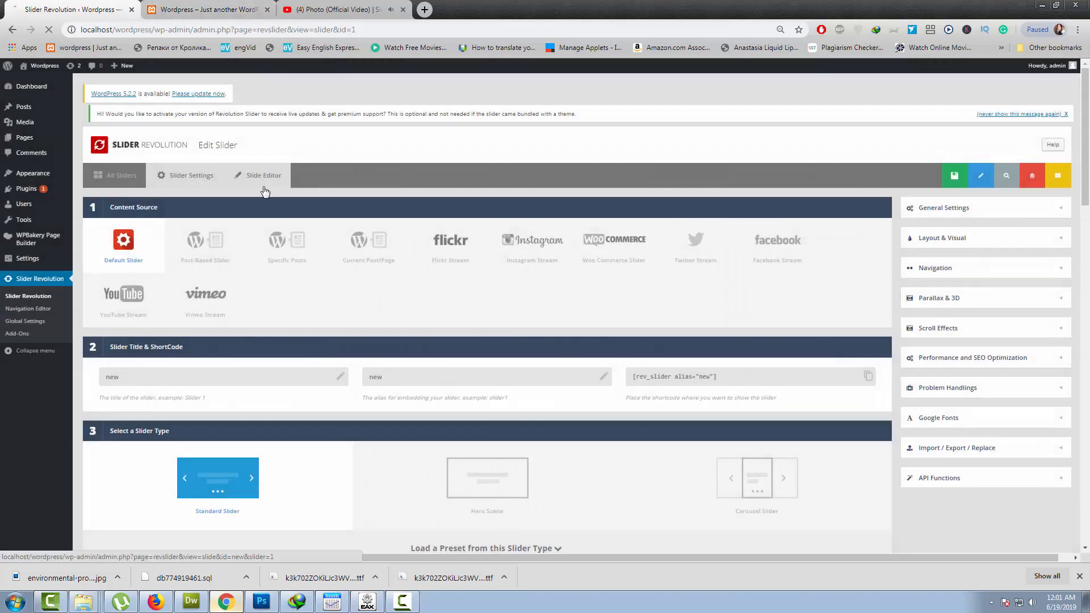
pyautogui.click(263, 180)
# In Photoshop, delete the tree photo, its black container shape and the first slide indicator dot from the banner design.
pyautogui.click(255, 605)
pyautogui.press('Escape')
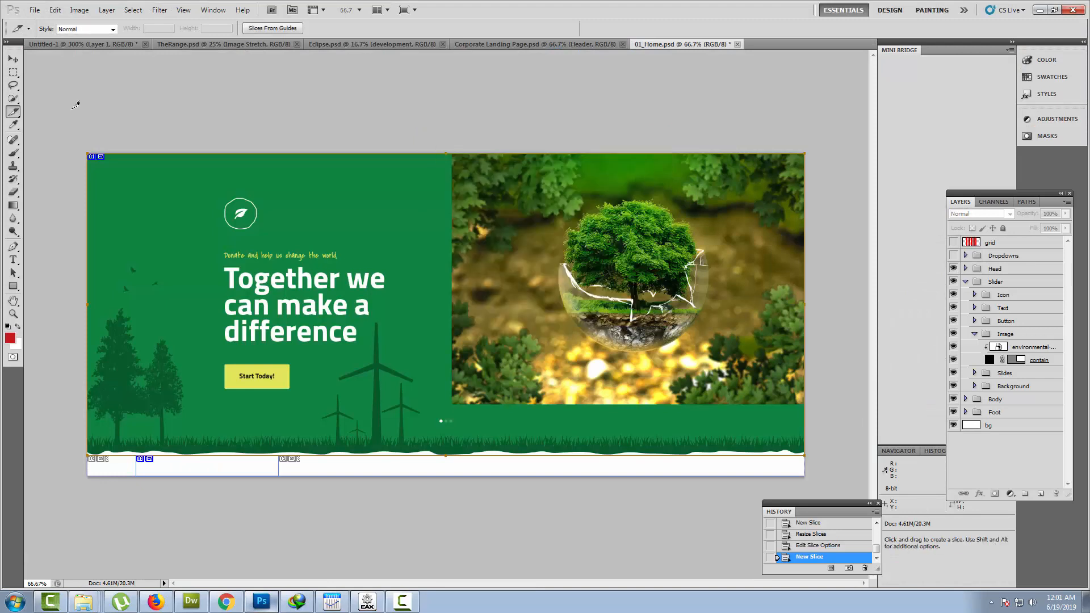
pyautogui.click(13, 60)
pyautogui.click(458, 394)
pyautogui.press('Delete')
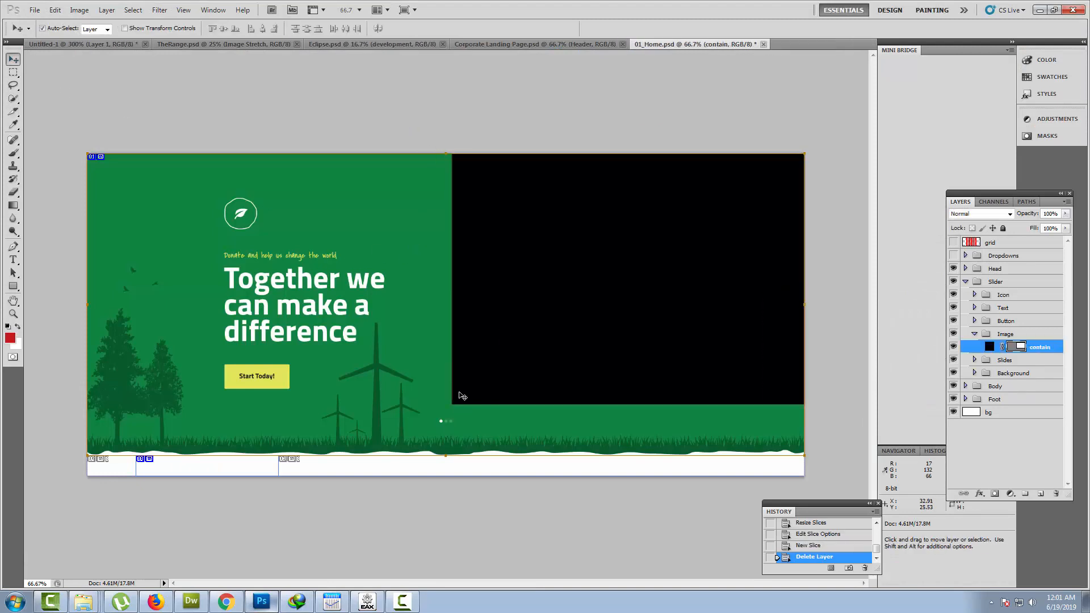
pyautogui.press('Delete')
pyautogui.click(441, 421)
pyautogui.press('Delete')
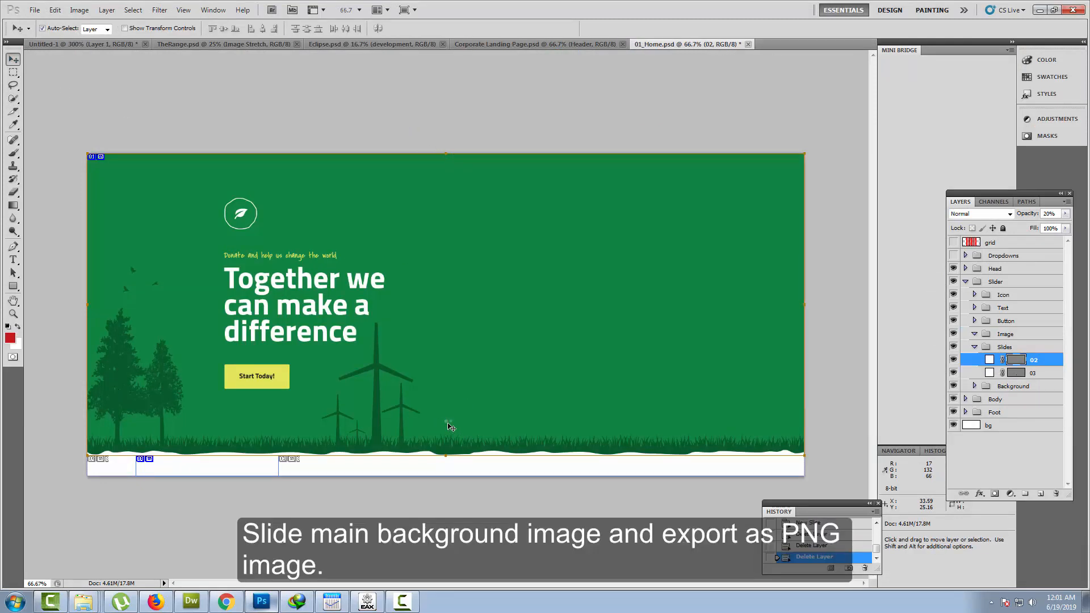
pyautogui.click(451, 424)
pyautogui.press('Delete')
pyautogui.hotkey('ctrl', 'z')
# Delete the remaining two slide indicator dots, layers 02 and 03, above the grass.
pyautogui.hotkey('ctrl', '+')
pyautogui.hotkey('ctrl', '+')
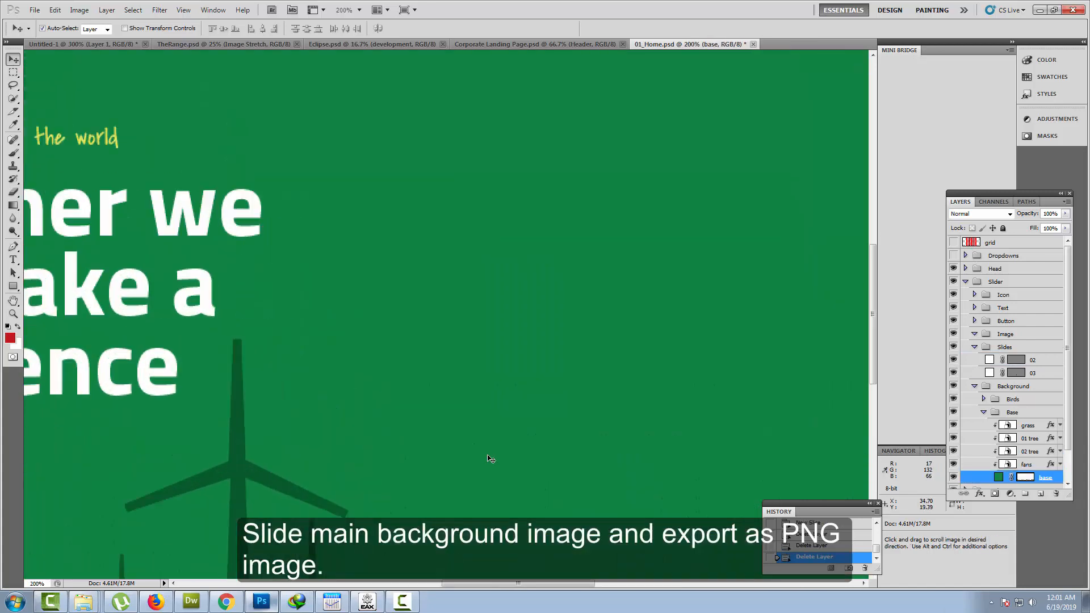
pyautogui.moveTo(488, 458); pyautogui.dragTo(457, 146)
pyautogui.click(414, 320)
pyautogui.press('Delete')
pyautogui.press('Delete')
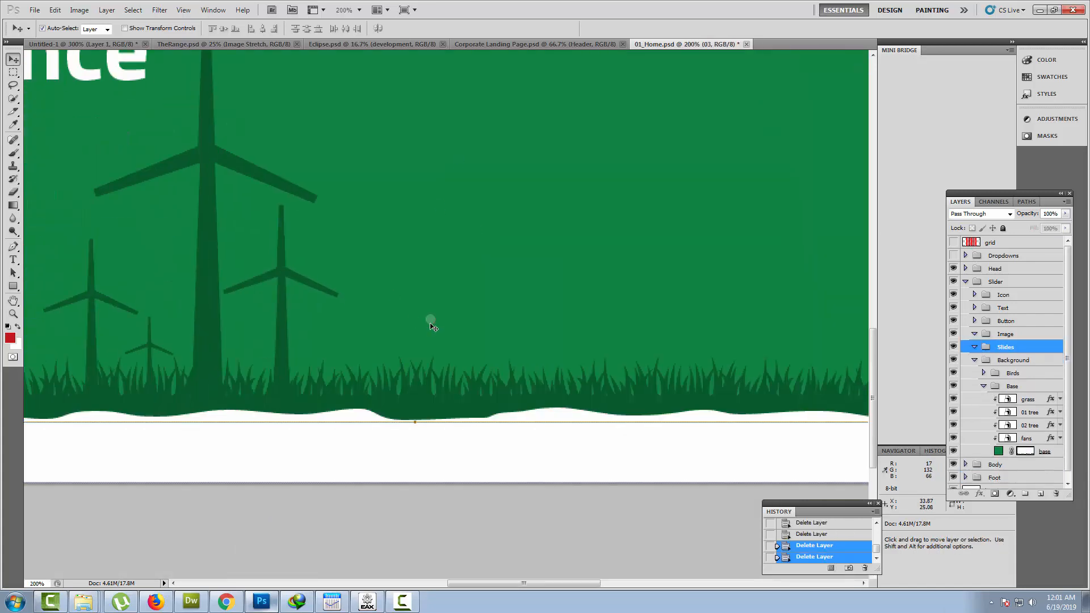
# Delete the banner's headline text and the yellow Start Today! button together with its label.
pyautogui.scroll(3, 429, 319)
pyautogui.hscroll(-3, 428, 319)
pyautogui.click(267, 257)
pyautogui.press('Delete')
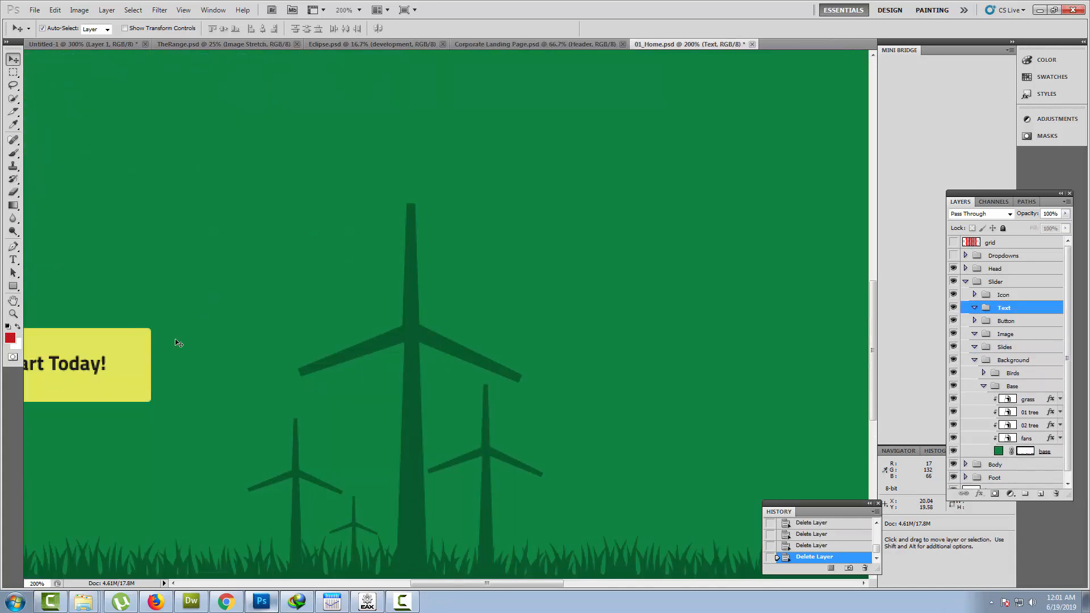
pyautogui.hotkey('ctrl', '-')
pyautogui.click(278, 355)
pyautogui.press('Delete')
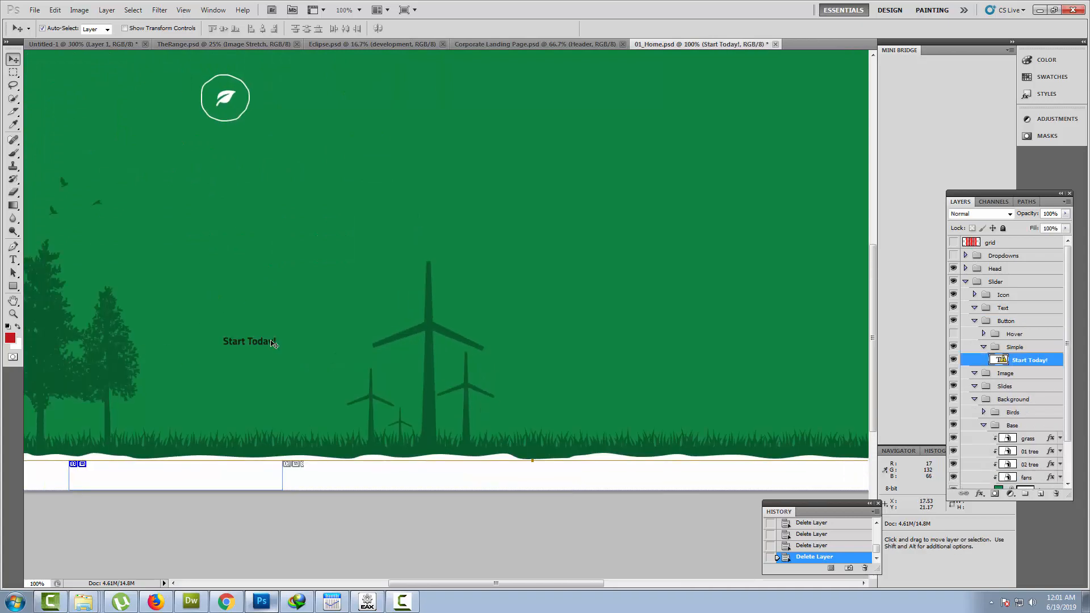
pyautogui.press('Delete')
# Delete the leaf icon and its surrounding circle, and hide the white bg layer.
pyautogui.click(226, 103)
pyautogui.press('Delete')
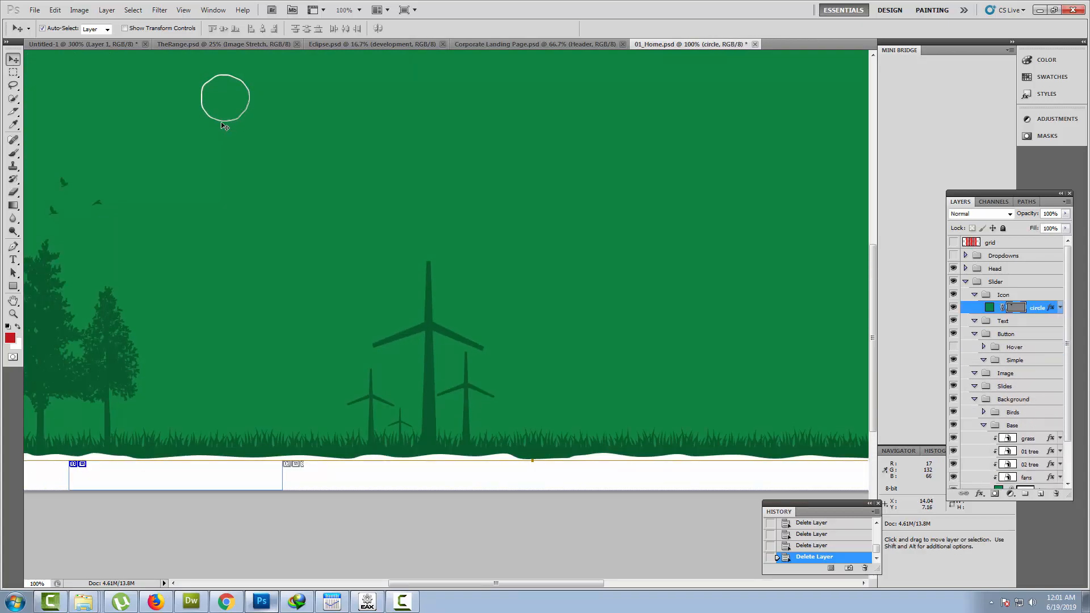
pyautogui.click(225, 126)
pyautogui.press('Delete')
pyautogui.hotkey('ctrl', '-')
pyautogui.scroll(-2, 1071, 443)
pyautogui.click(953, 483)
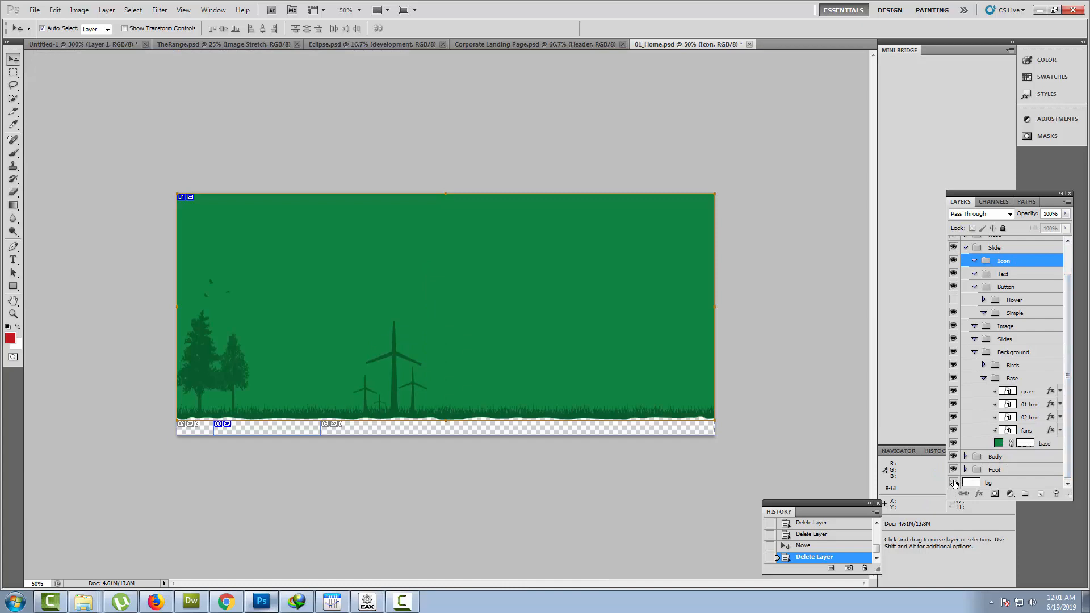
# Draw a slice over the entire canvas and name it "background" in its slice options.
pyautogui.press('c')
pyautogui.moveTo(760, 461); pyautogui.dragTo(761, 436)
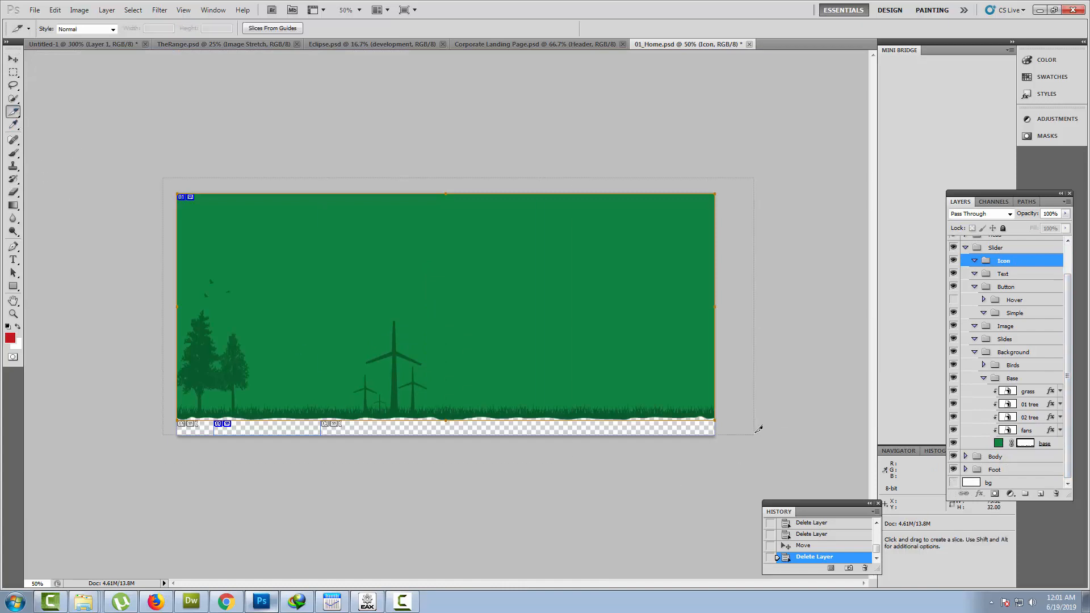
pyautogui.doubleClick(568, 383)
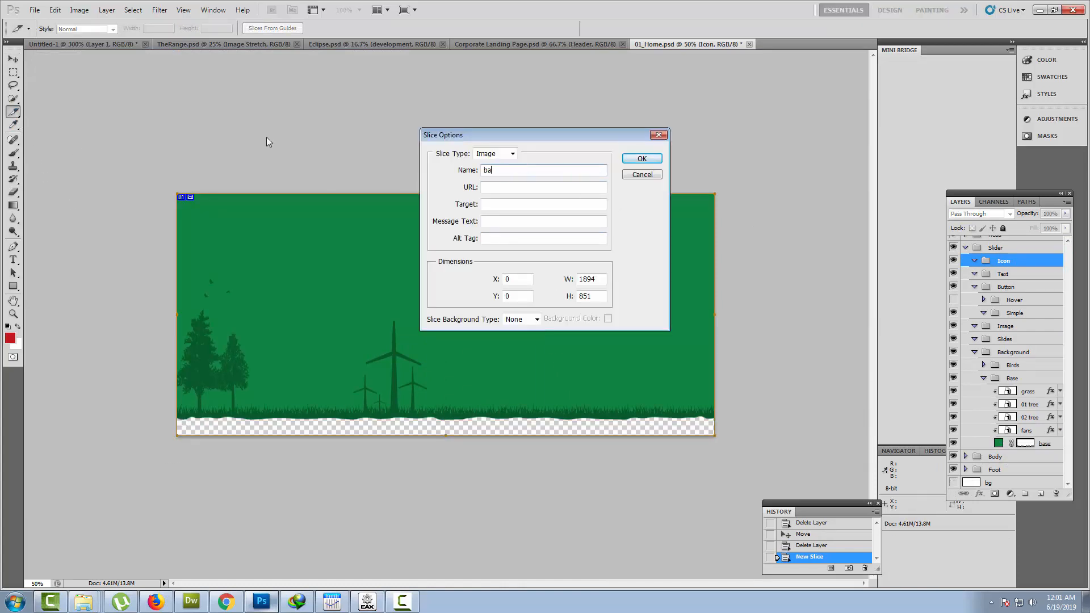
pyautogui.write('background')
pyautogui.press('Return')
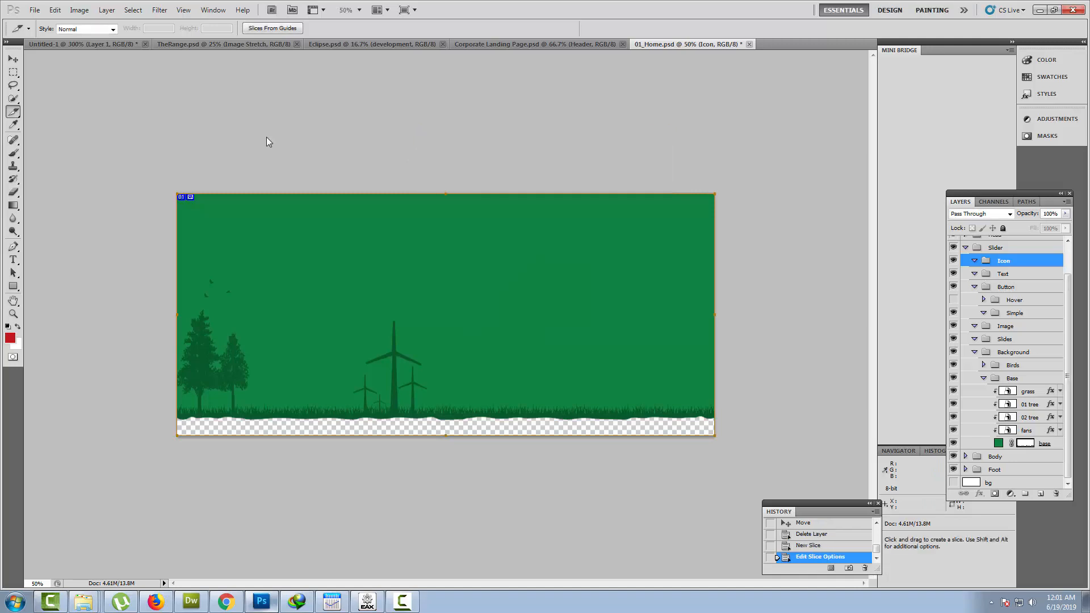
# Export the background slice with Save for Web as a JPEG into the slider-images folder.
pyautogui.click(35, 10)
pyautogui.click(66, 206)
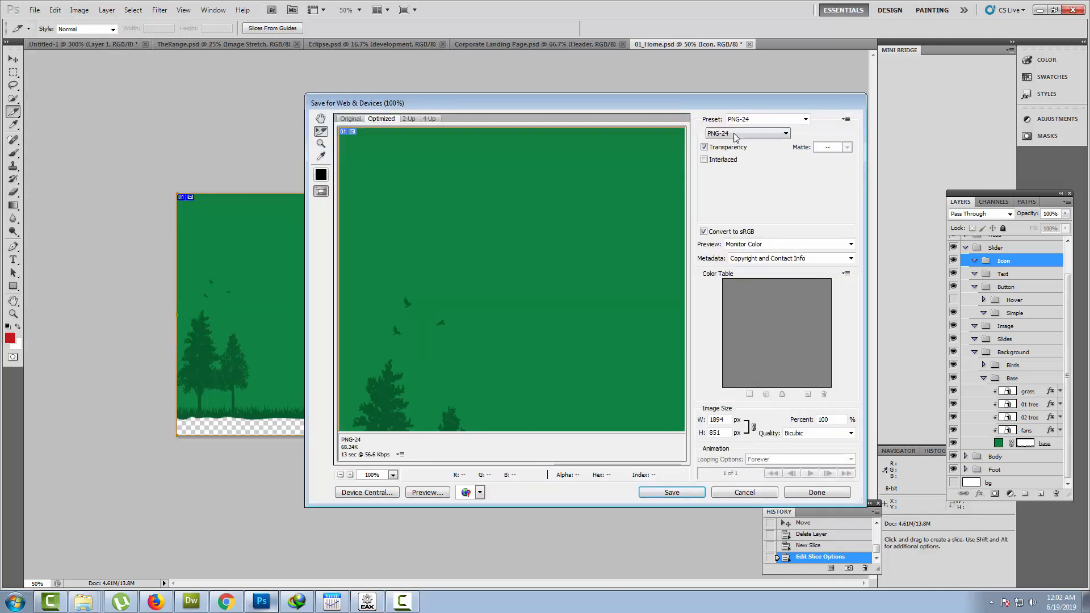
pyautogui.click(738, 134)
pyautogui.click(732, 151)
pyautogui.click(671, 492)
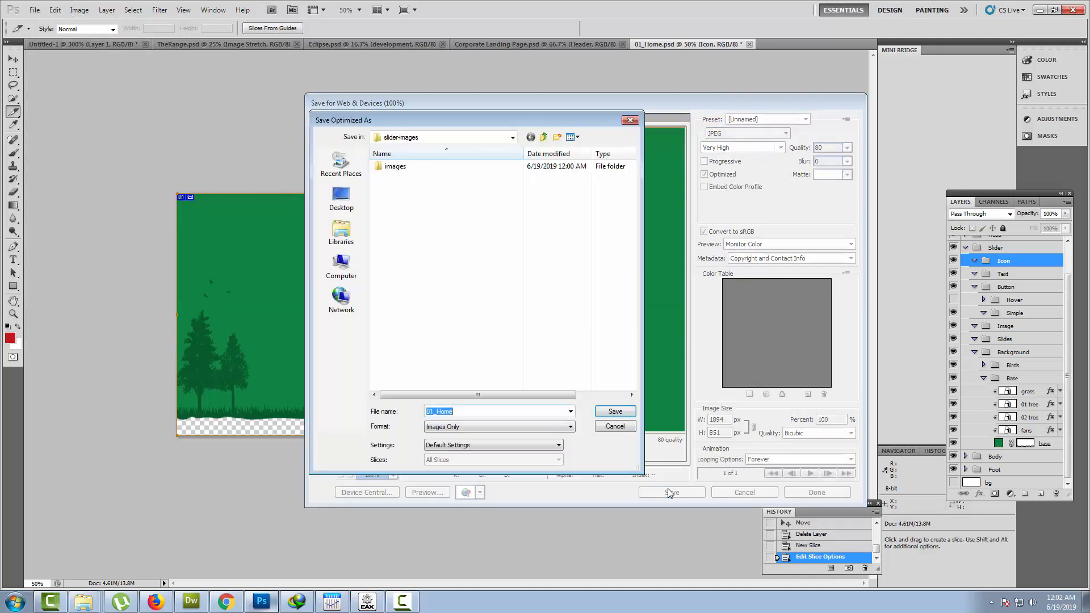
pyautogui.click(615, 411)
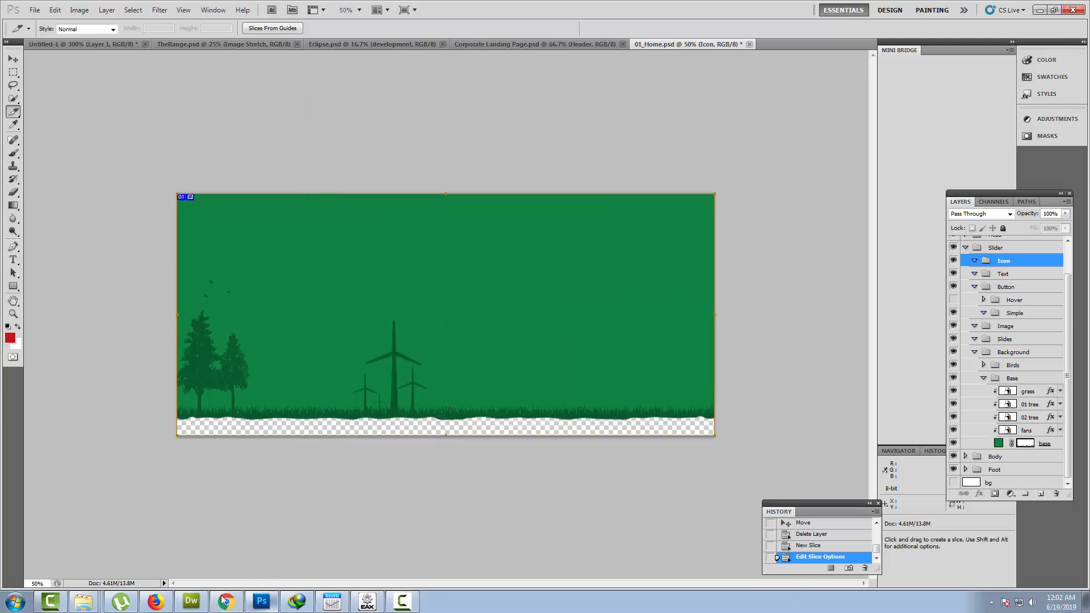
# Switch to the slide editor in Chrome and set the slide's background source to Main / Background Image.
pyautogui.click(226, 602)
pyautogui.scroll(-1, 413, 383)
pyautogui.scroll(-4, 413, 384)
pyautogui.scroll(3, 403, 346)
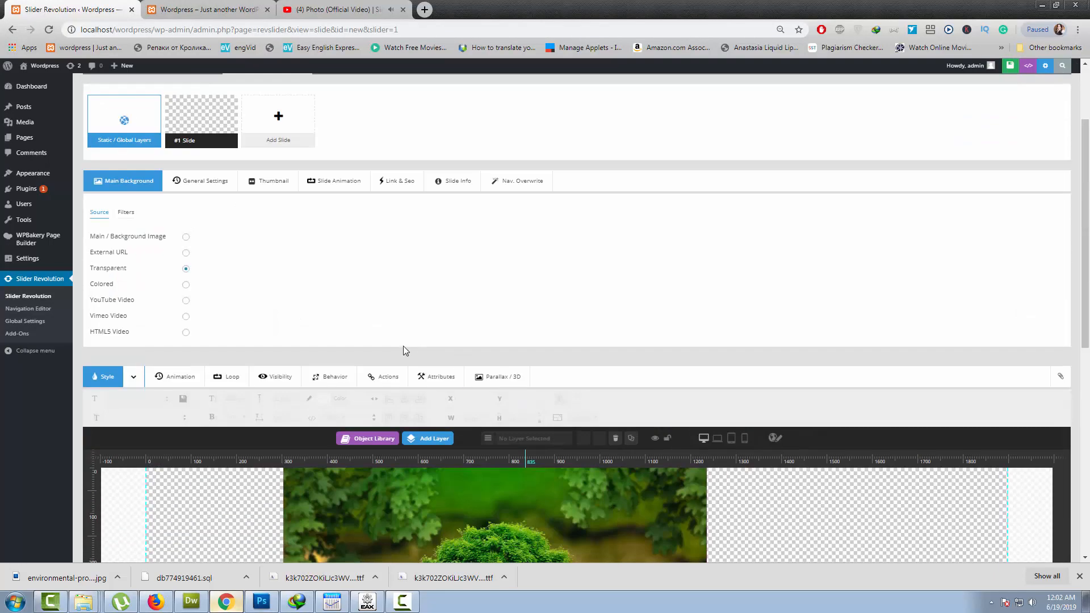
pyautogui.scroll(-2, 403, 346)
pyautogui.scroll(4, 407, 356)
pyautogui.click(186, 351)
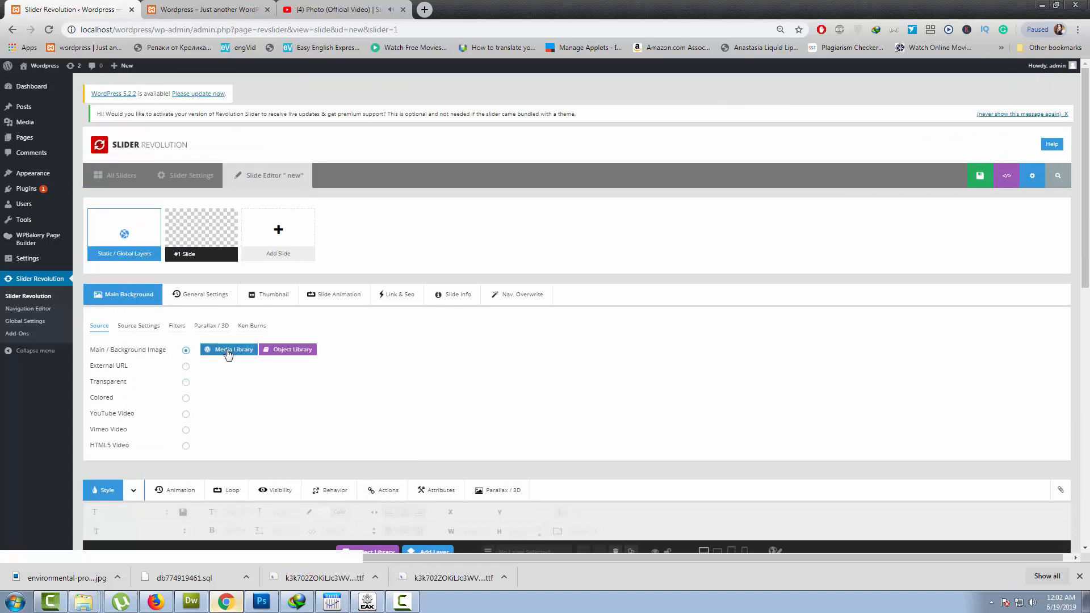
pyautogui.click(247, 348)
pyautogui.click(41, 103)
pyautogui.click(549, 289)
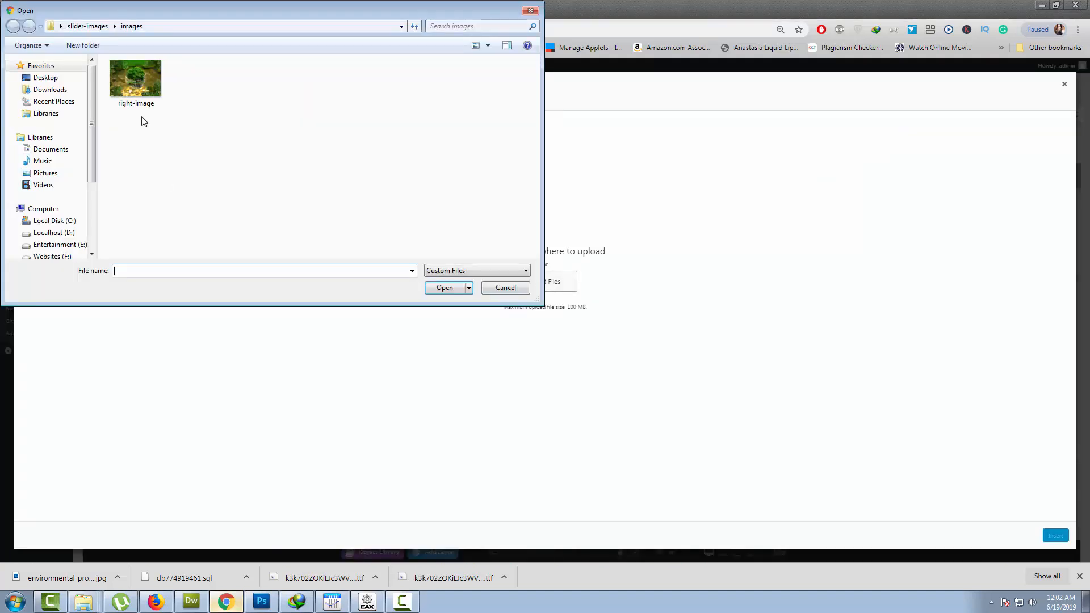
pyautogui.click(136, 91)
pyautogui.click(493, 288)
pyautogui.click(261, 601)
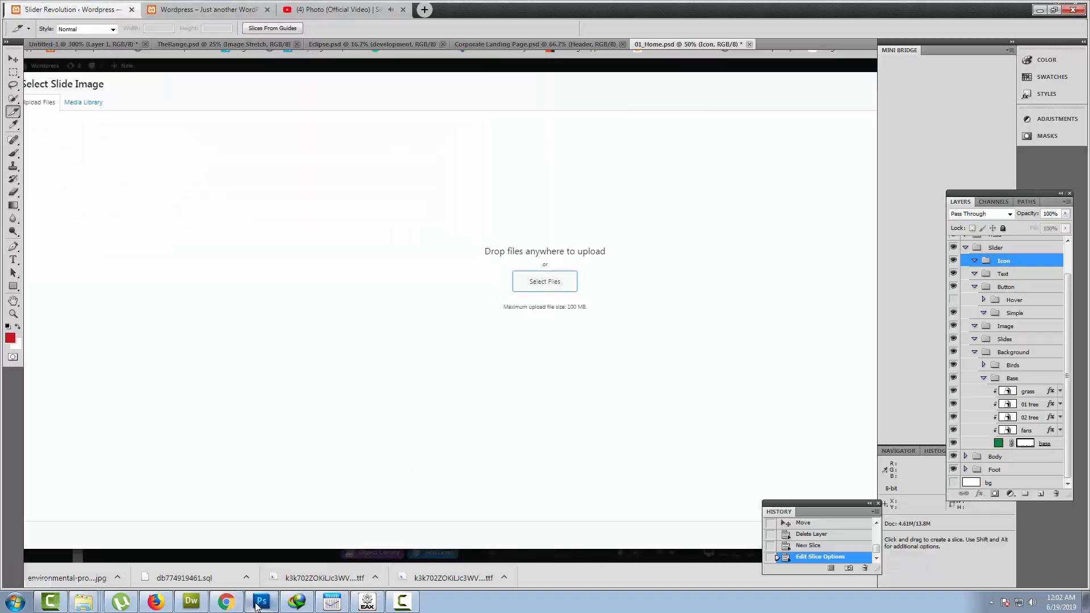
pyautogui.click(34, 10)
pyautogui.click(87, 206)
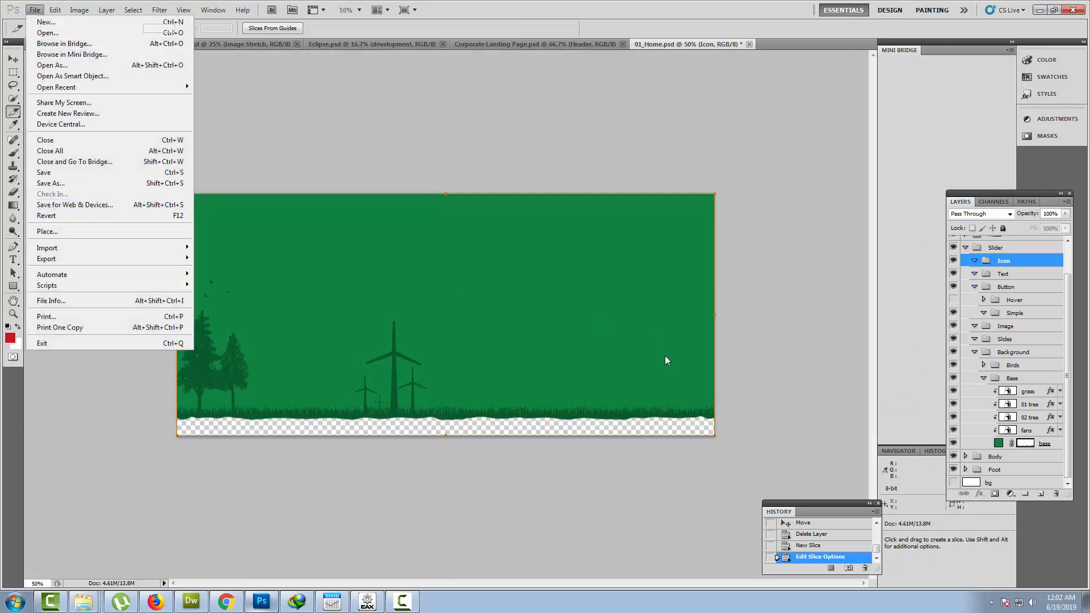
pyautogui.click(671, 492)
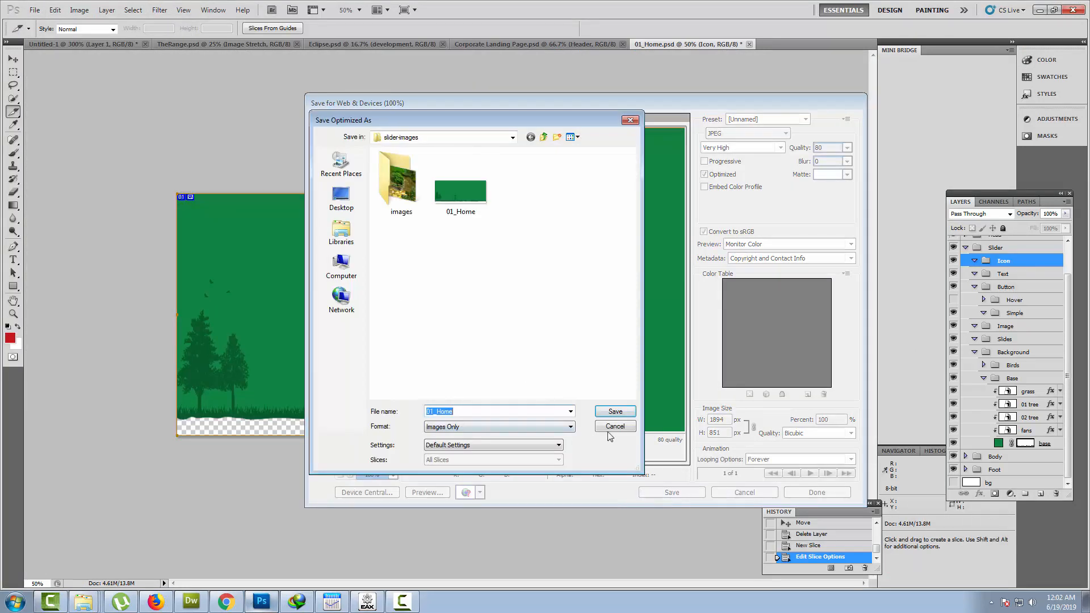
pyautogui.click(610, 429)
# Switch to Chrome, upload the 01_Home JPEG from the slider-images folder and insert it as the slide's background.
pyautogui.click(234, 604)
pyautogui.click(550, 281)
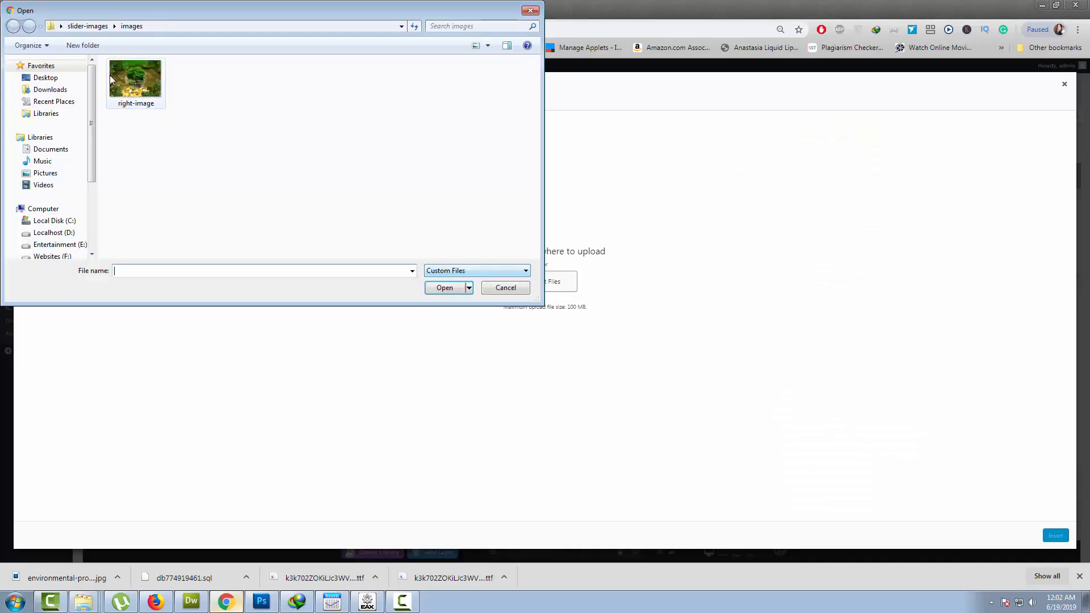
pyautogui.click(97, 27)
pyautogui.click(197, 93)
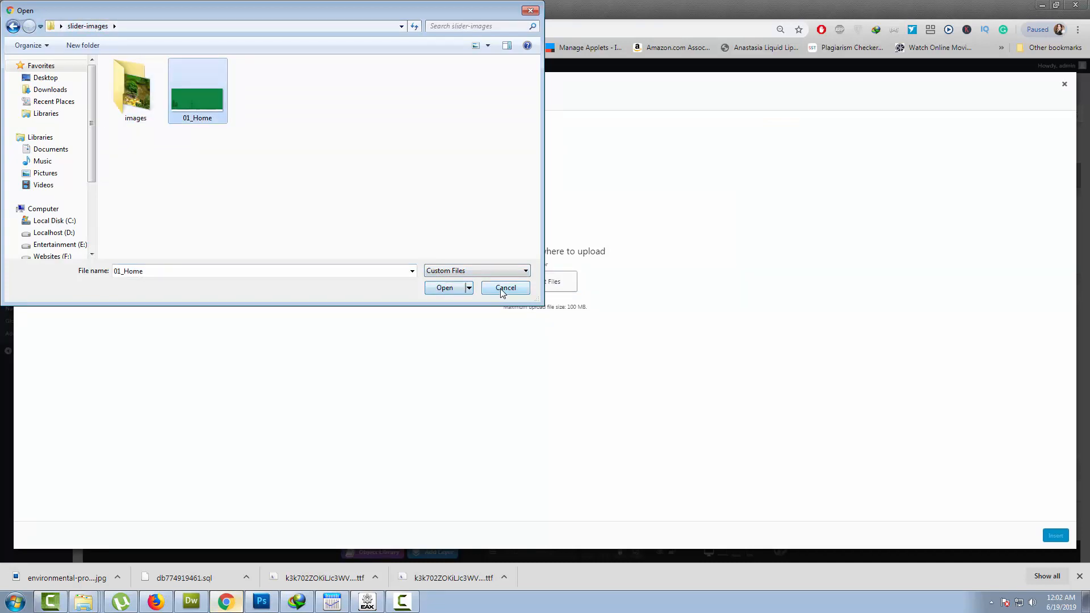
pyautogui.click(445, 288)
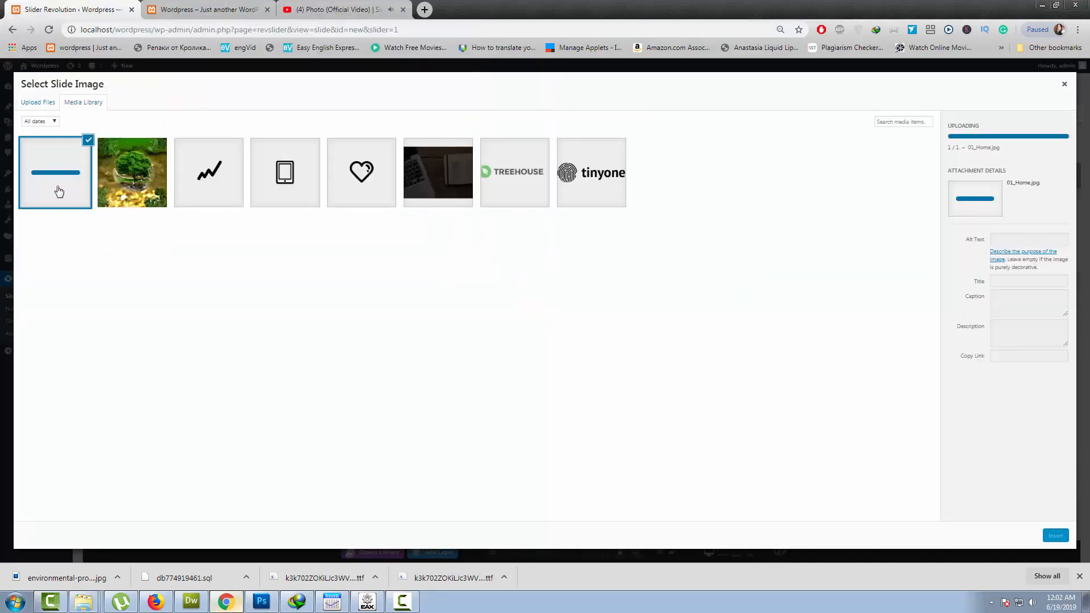
pyautogui.click(1057, 536)
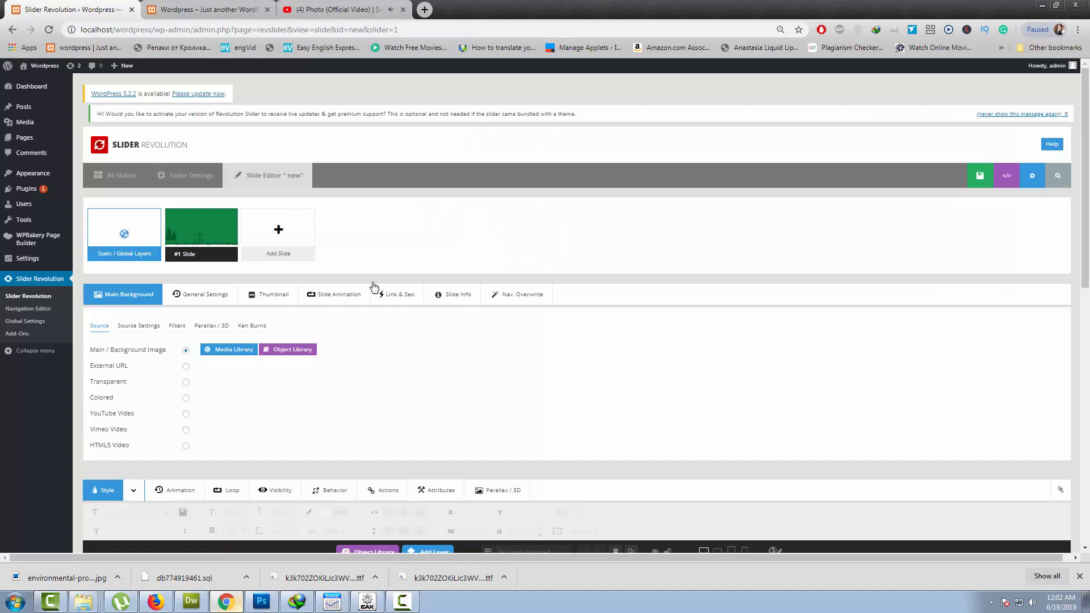
pyautogui.click(967, 183)
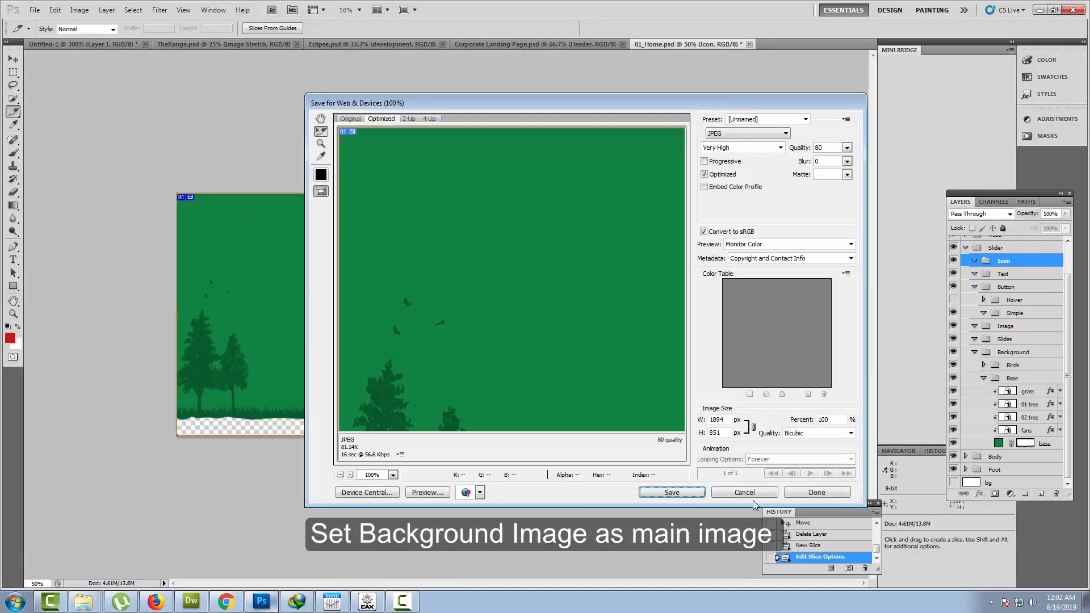
# In Photoshop, export the background slice with Save for Web as a transparent PNG-24 named 01_Home into the slider-images folder.
pyautogui.click(747, 132)
pyautogui.click(738, 165)
pyautogui.click(671, 492)
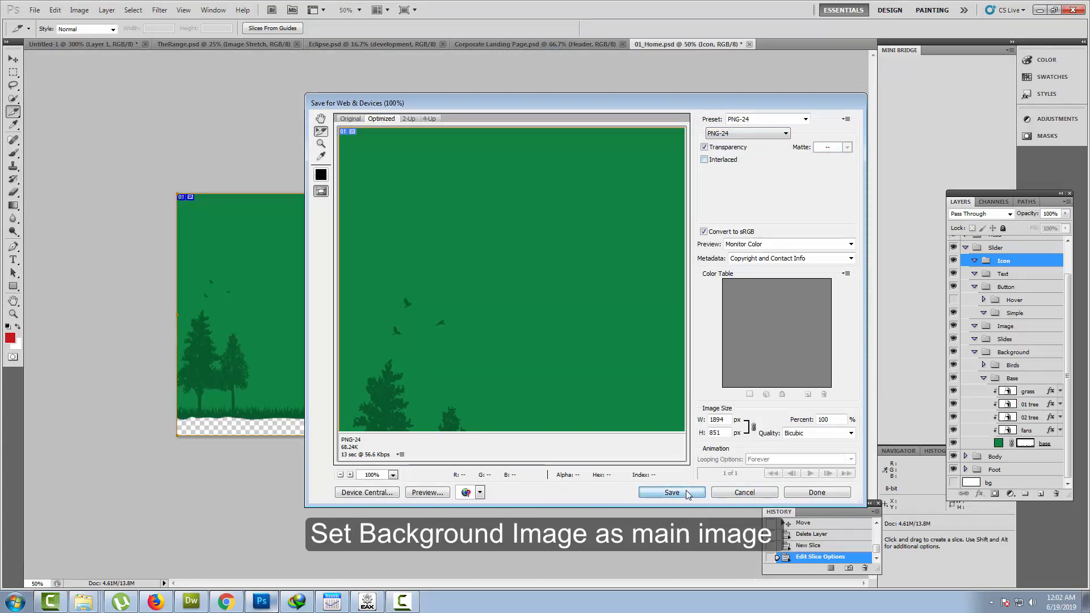
pyautogui.click(615, 411)
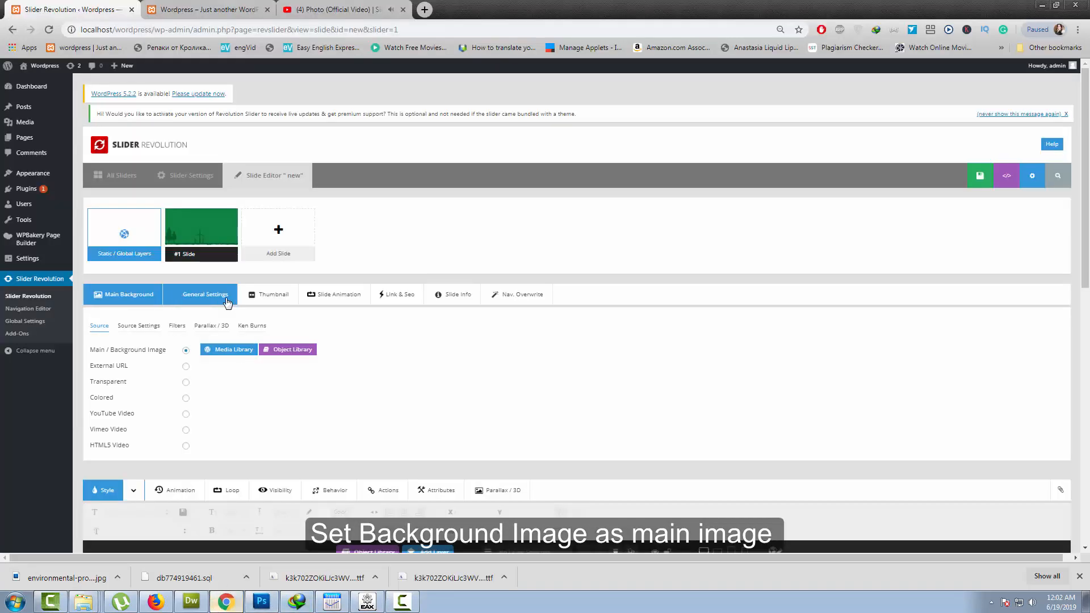
# Switch to Chrome, upload the 01_Home PNG from the slider-images folder and insert it as the slide's background.
pyautogui.click(225, 350)
pyautogui.click(50, 103)
pyautogui.click(538, 284)
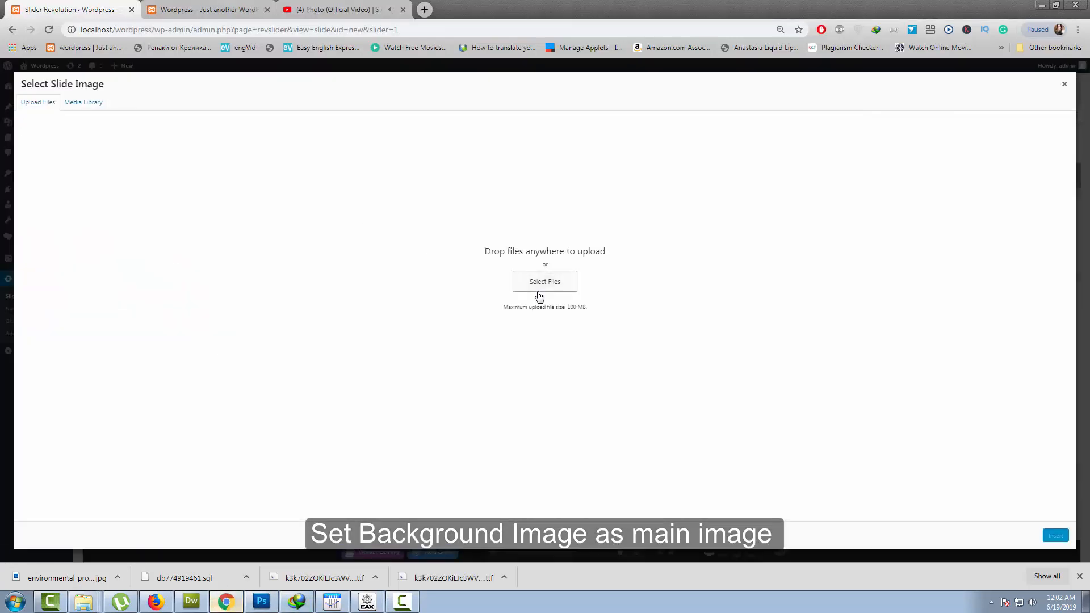
pyautogui.rightClick(251, 111)
pyautogui.click(300, 403)
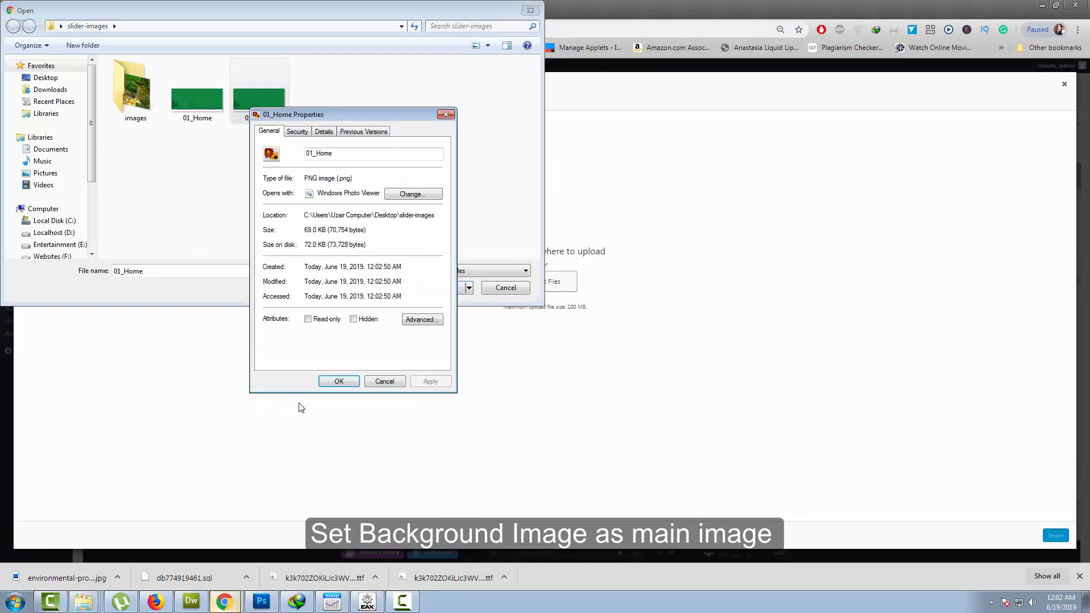
pyautogui.click(385, 382)
pyautogui.click(445, 288)
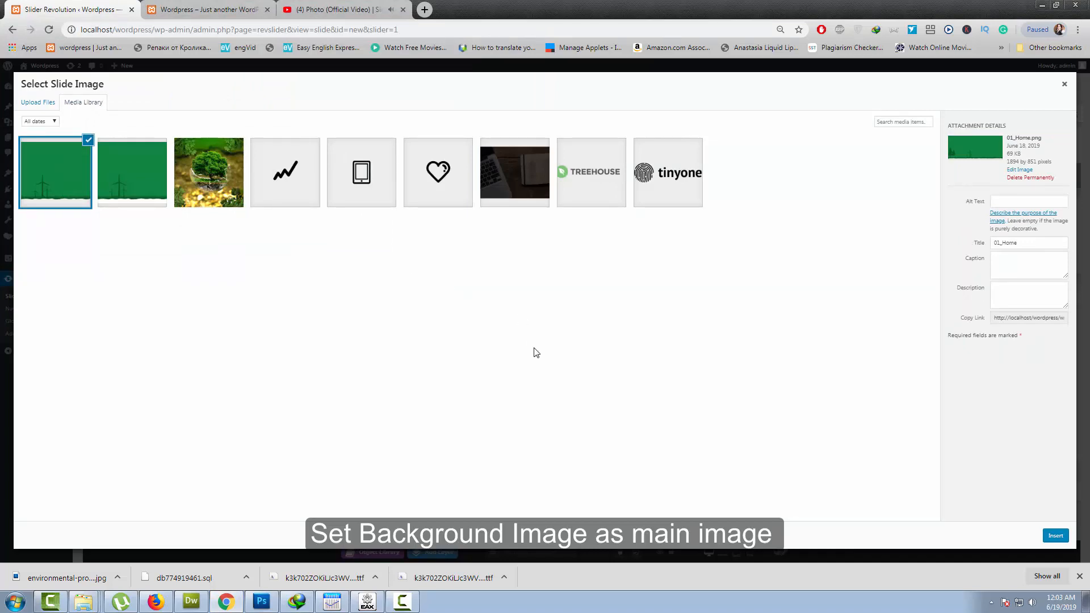
pyautogui.click(1056, 537)
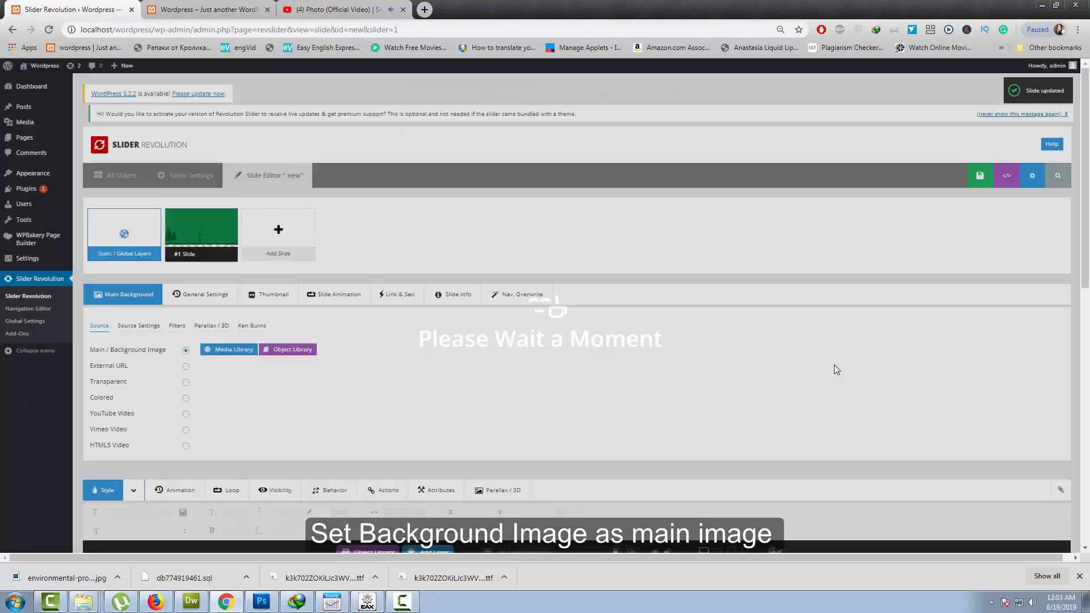
# Move the tree image layer to the right side of the slide, at about X 962 px and Y -4 px, and save the slide.
pyautogui.scroll(-6, 834, 365)
pyautogui.moveTo(529, 355); pyautogui.dragTo(828, 356)
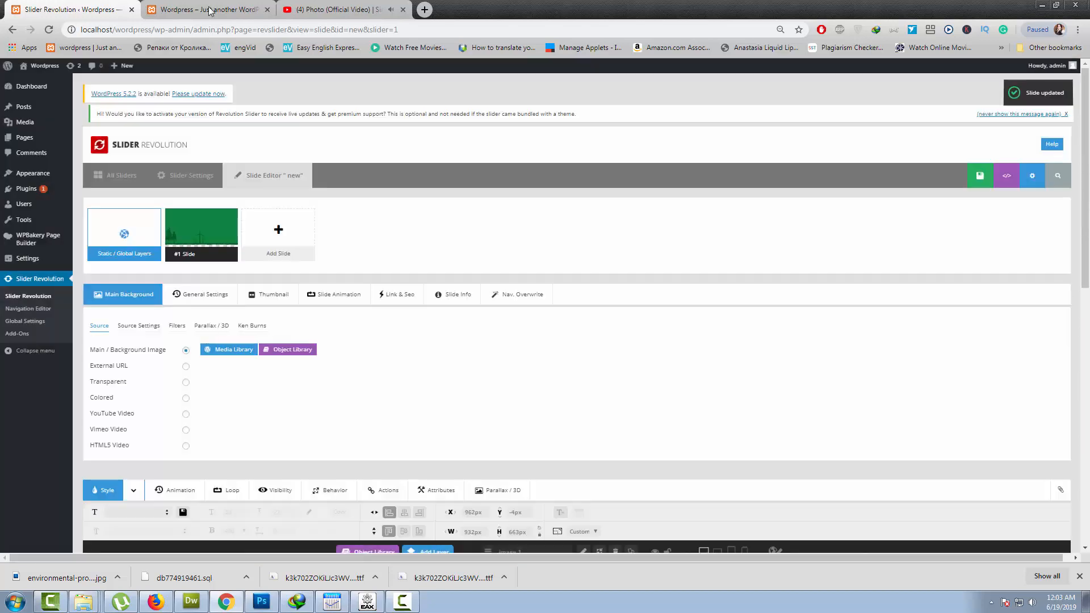
# Open the Home page's editor in a new browser tab from the site's front page.
pyautogui.click(210, 10)
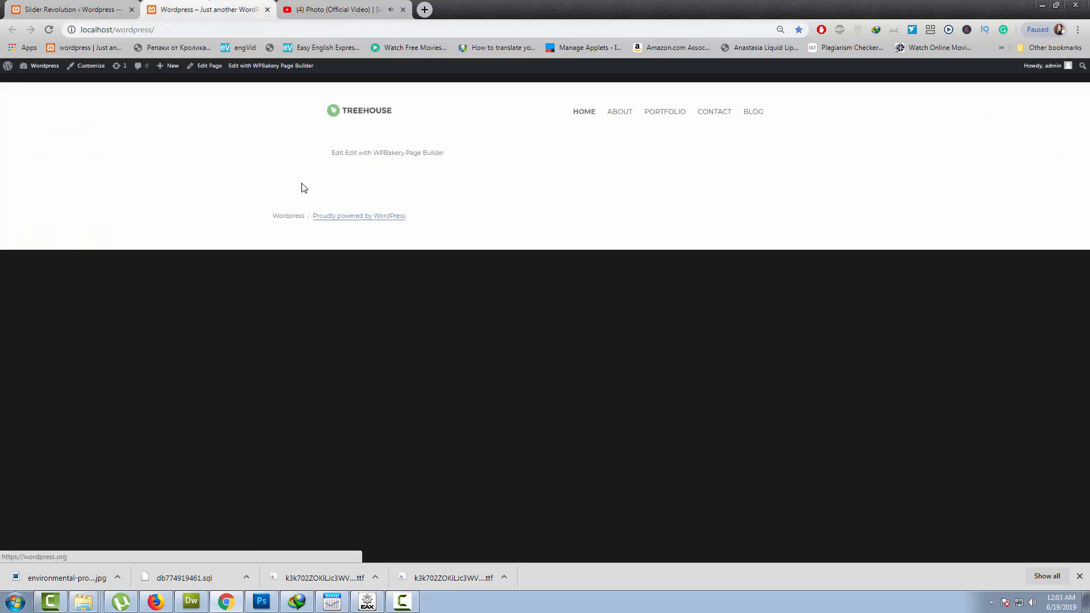
pyautogui.rightClick(207, 72)
pyautogui.click(233, 80)
pyautogui.hotkey('ctrl', '0')
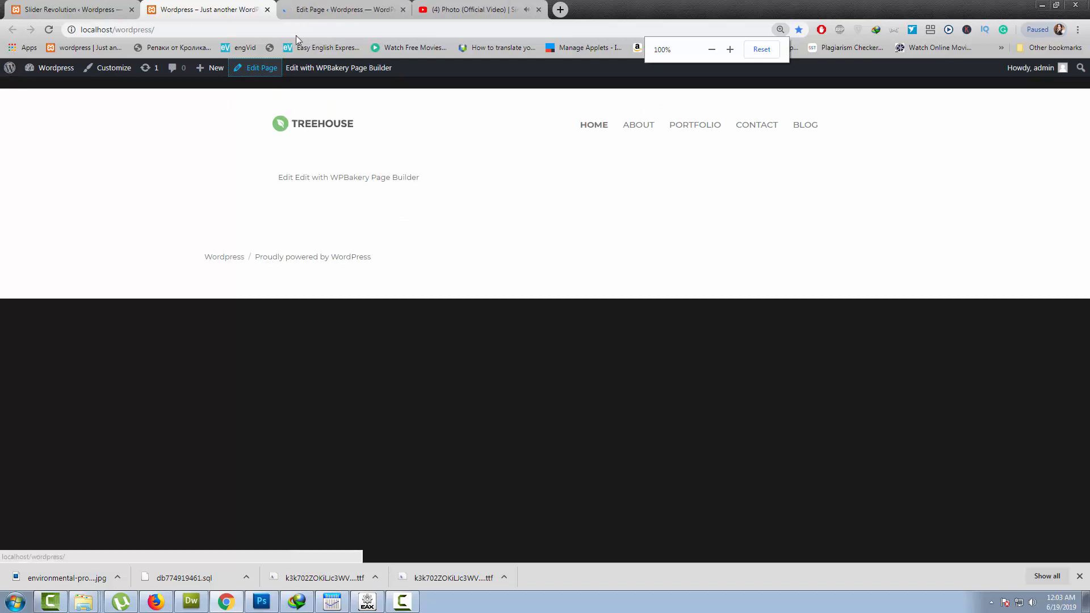
pyautogui.click(329, 10)
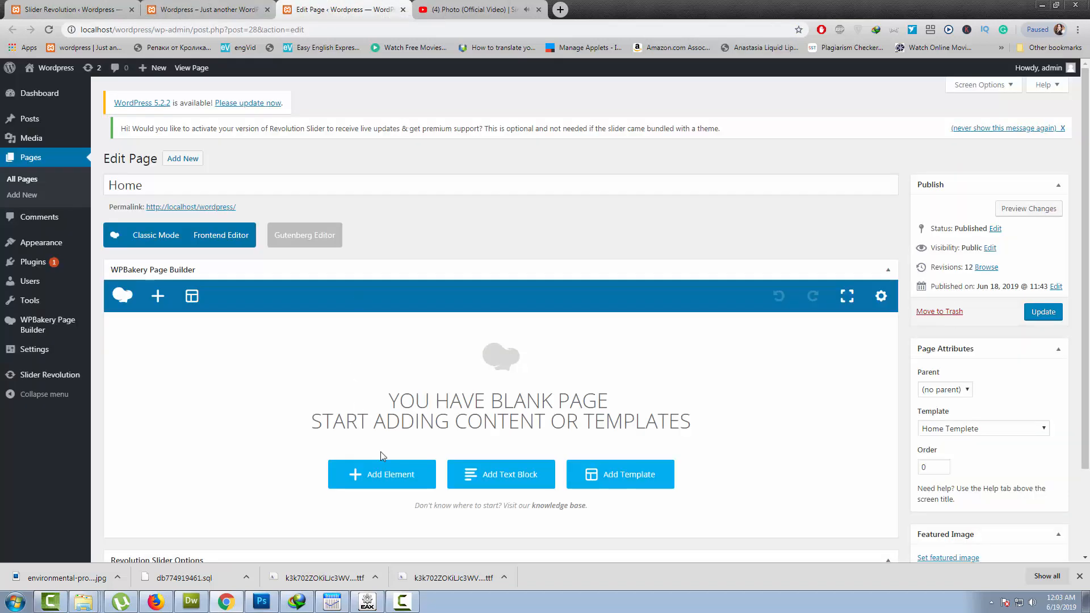
# Add a Revolution Slider 5 element containing the slider "new" to the Home page and update the page.
pyautogui.click(379, 480)
pyautogui.write('slider')
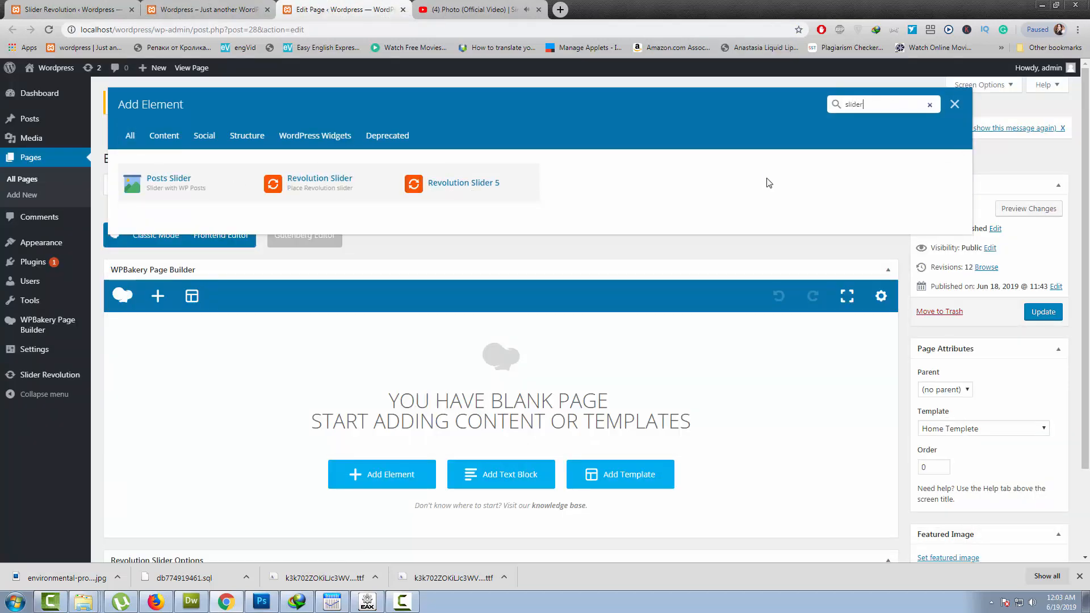
pyautogui.click(452, 182)
pyautogui.click(438, 253)
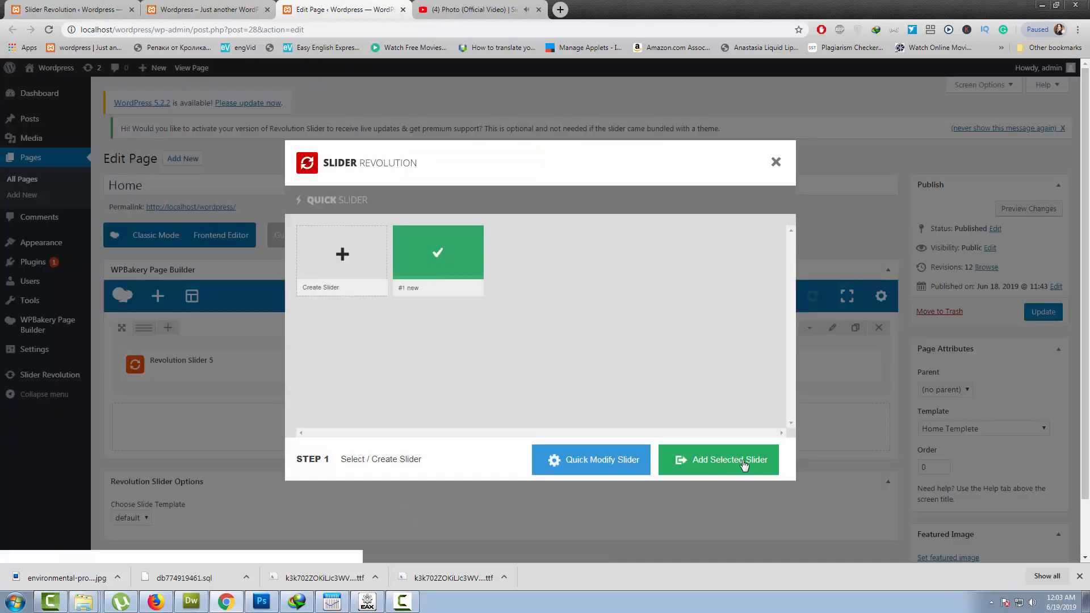
pyautogui.click(744, 465)
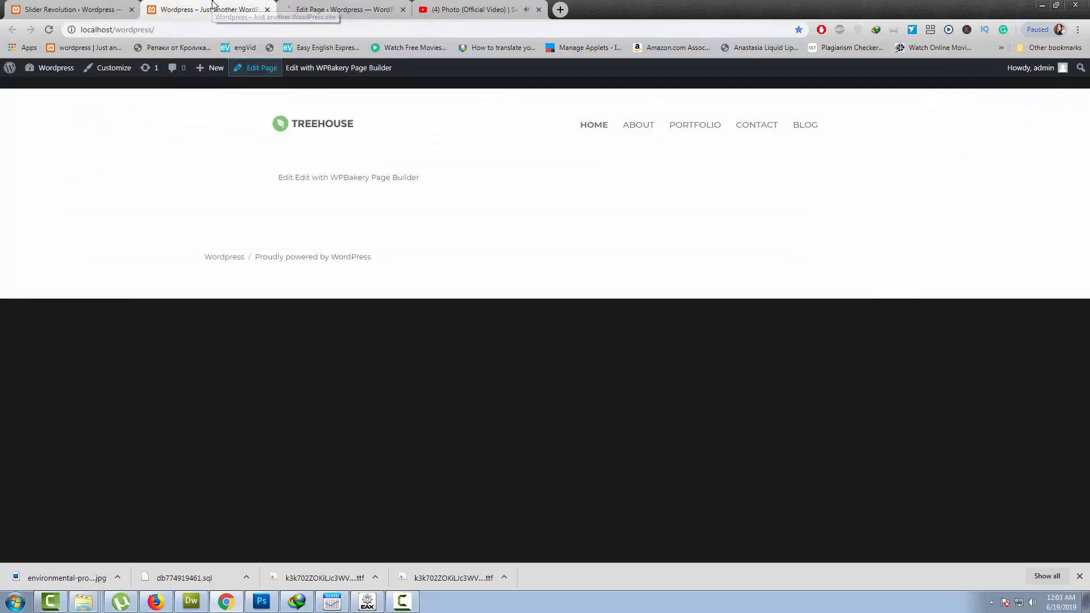
# Reload the site's front page to check the added slider.
pyautogui.click(227, 10)
pyautogui.rightClick(423, 142)
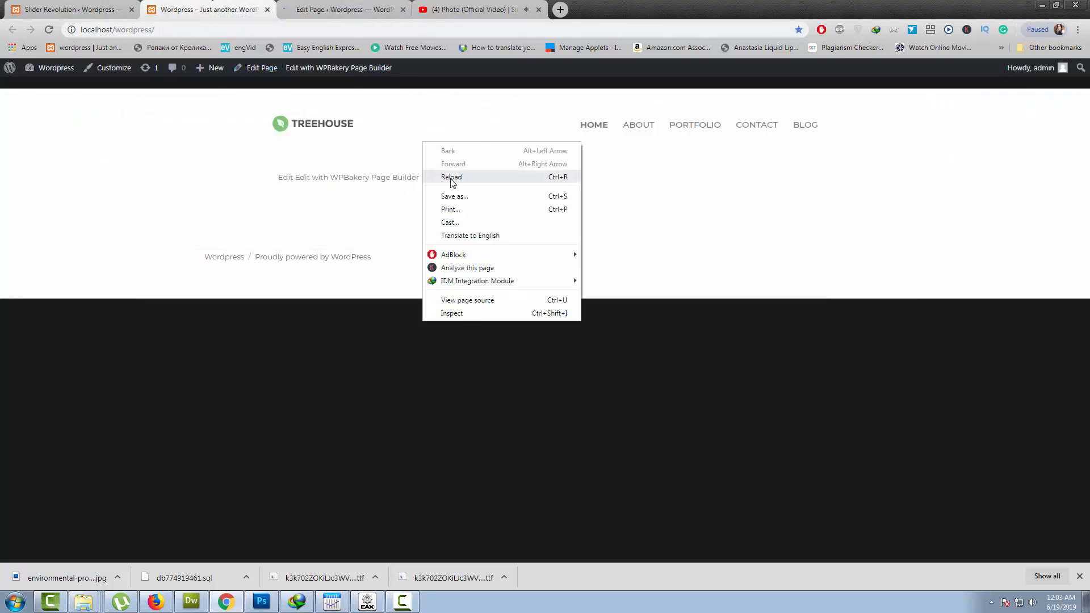
pyautogui.click(450, 182)
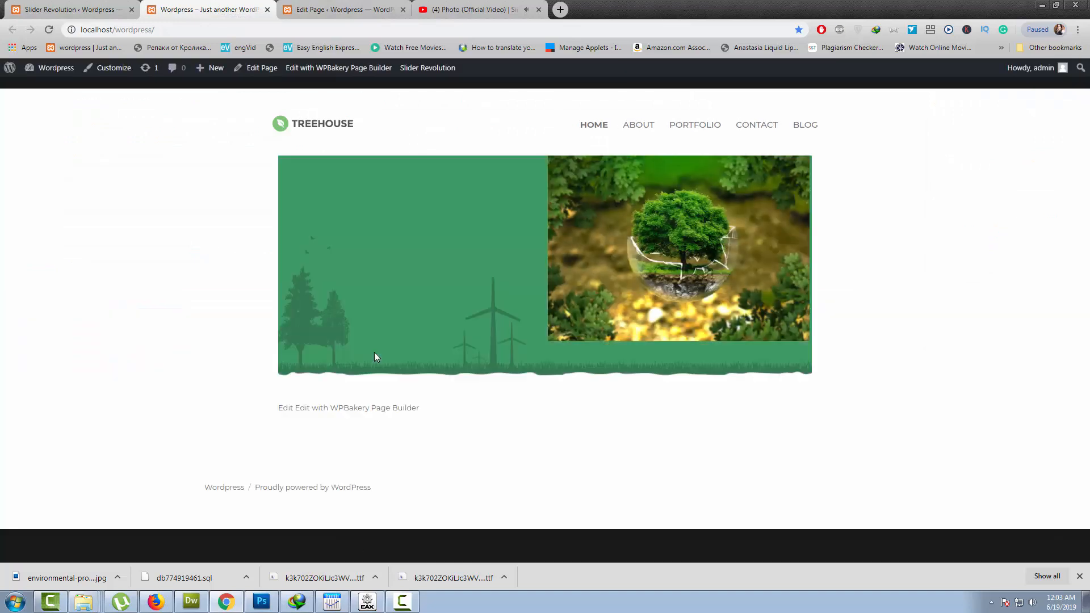
# Set the slider row's stretch to "Stretch row and content (no paddings)" in the Home page editor and update the page.
pyautogui.click(335, 10)
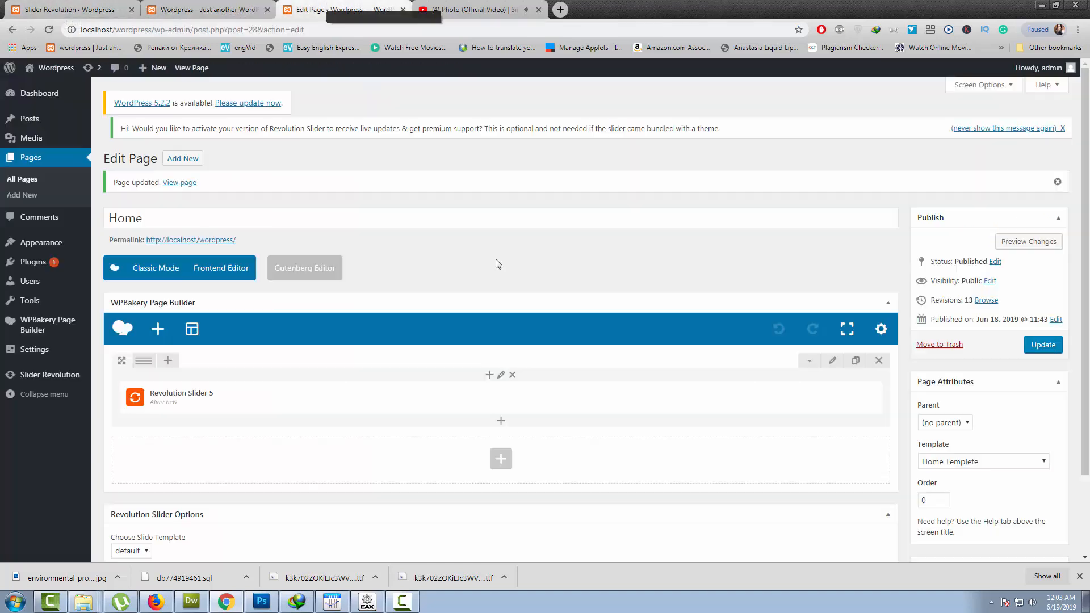
pyautogui.click(839, 361)
pyautogui.click(634, 206)
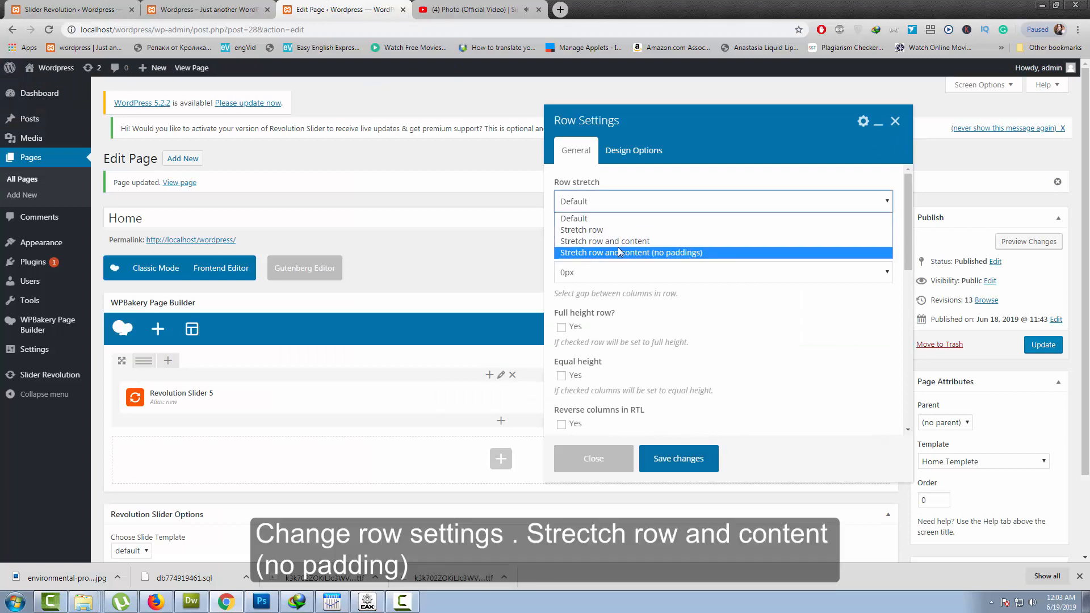
pyautogui.click(632, 253)
pyautogui.click(695, 470)
pyautogui.click(1033, 345)
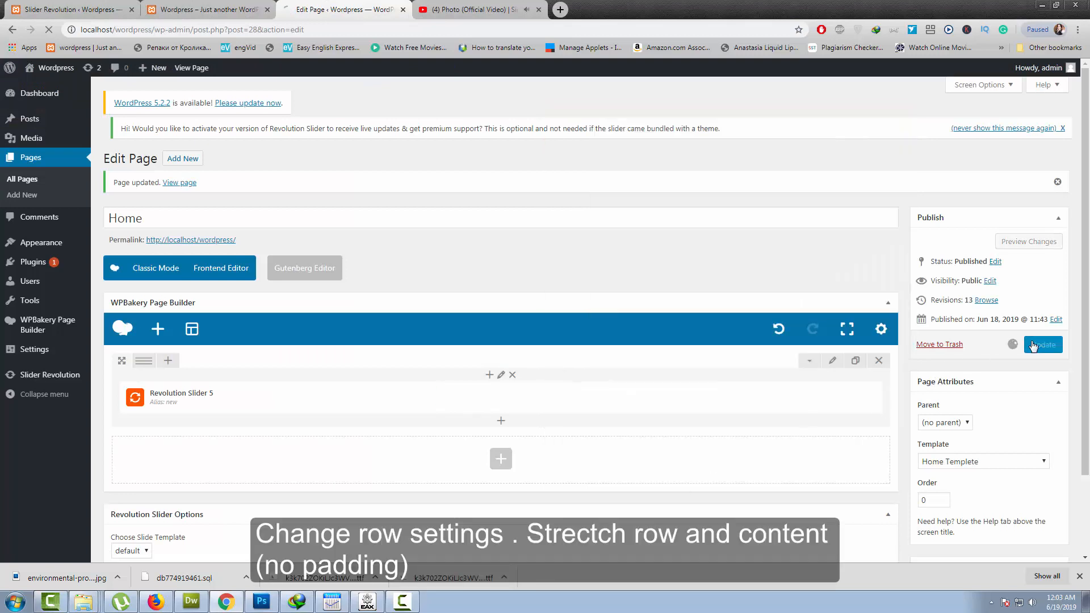
# Reload the front page and examine the slider's width and images after the row stretch change.
pyautogui.click(204, 10)
pyautogui.rightClick(384, 92)
pyautogui.click(414, 127)
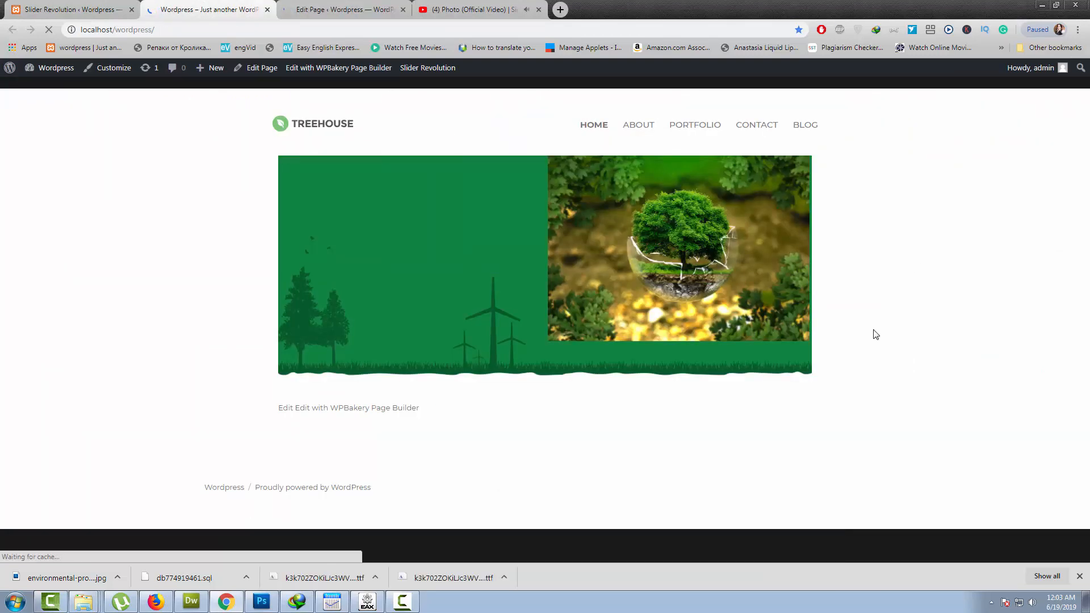
pyautogui.scroll(-3, 873, 329)
pyautogui.scroll(2, 852, 339)
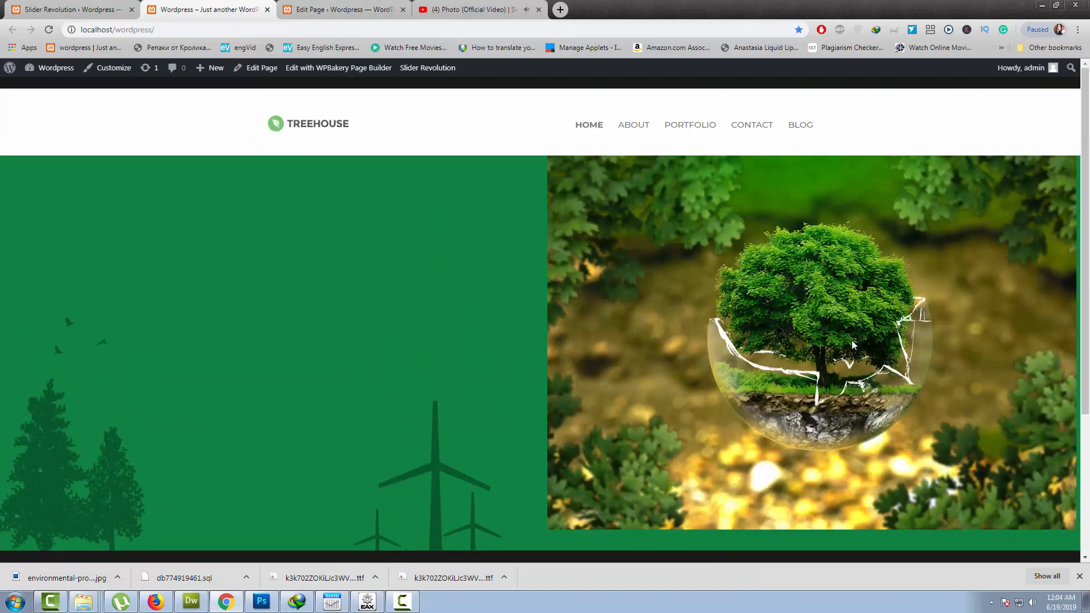
pyautogui.scroll(-1, 852, 340)
pyautogui.scroll(1, 851, 341)
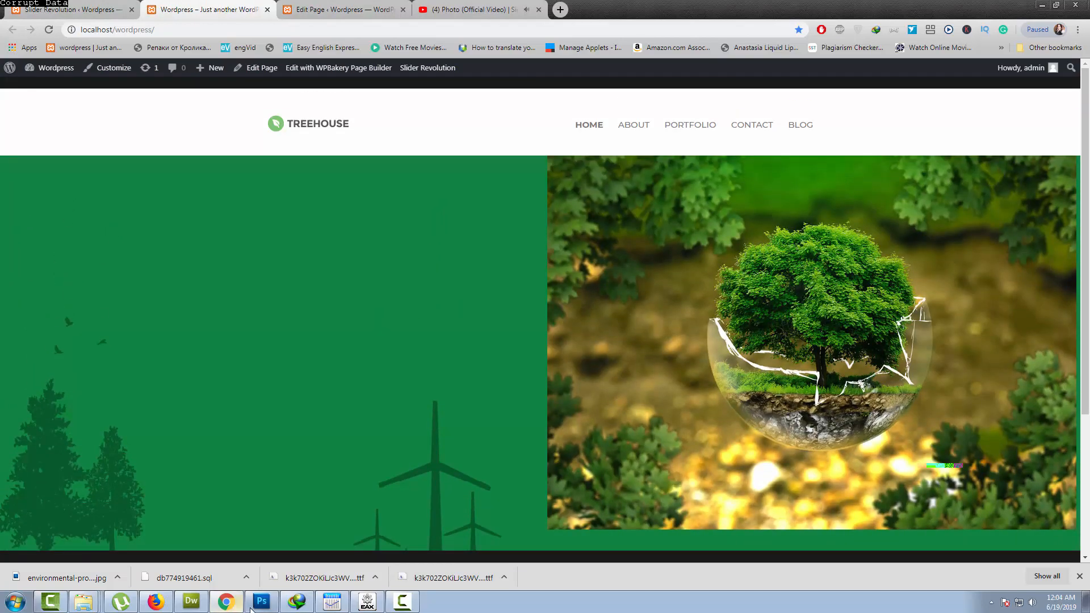
# Switch to Photoshop and restore 01_Home.psd to its original opened state through the history, showing the banner section.
pyautogui.click(261, 603)
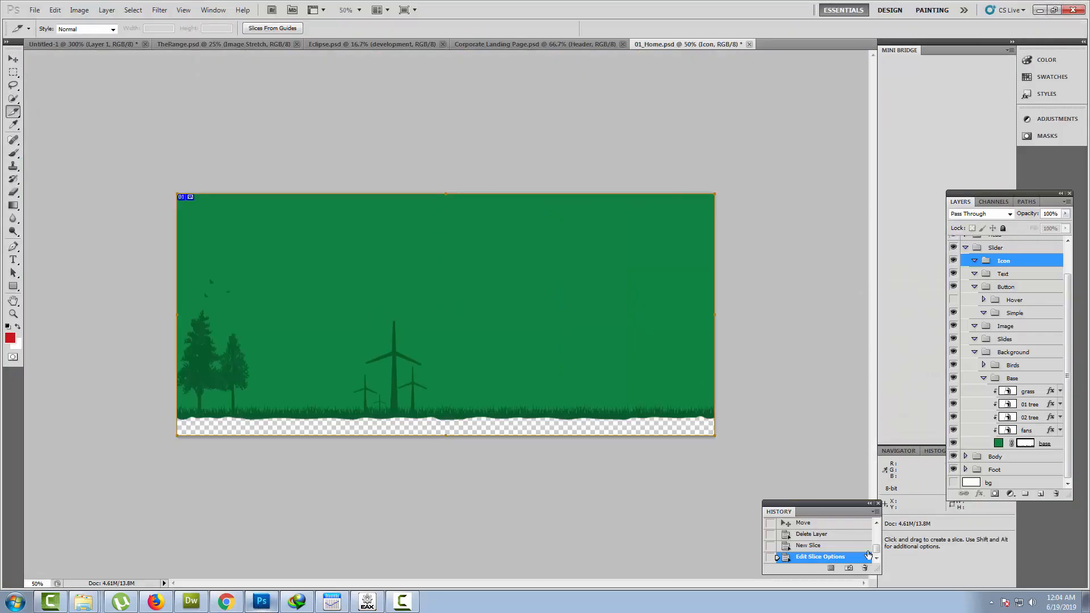
pyautogui.scroll(5, 852, 540)
pyautogui.click(812, 527)
pyautogui.scroll(6, 389, 249)
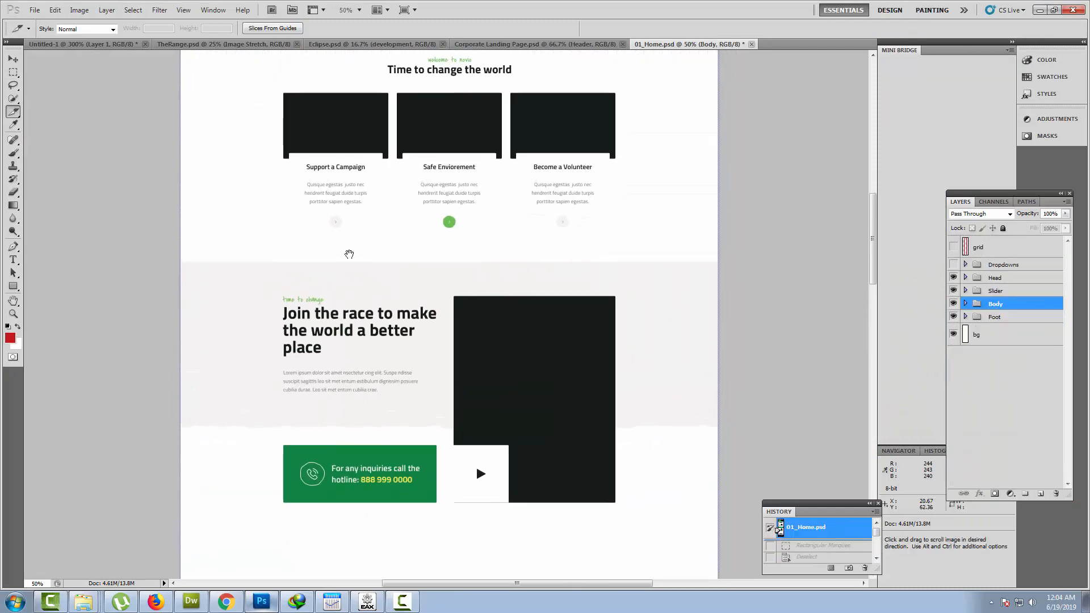
pyautogui.scroll(6, 349, 254)
# Switch to Chrome and compare the front page slider with the banner design.
pyautogui.click(230, 602)
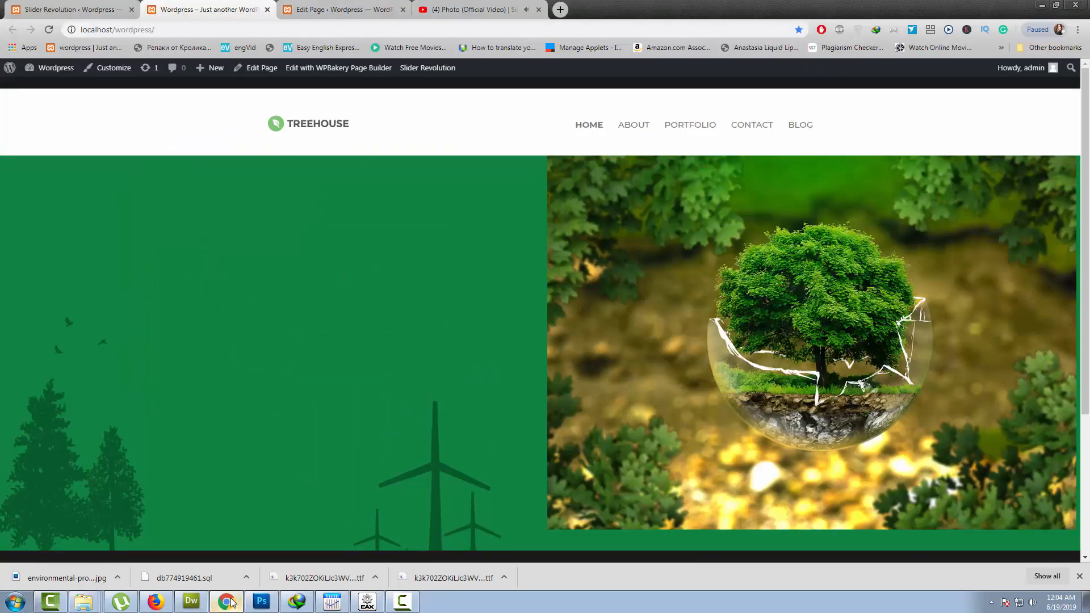
pyautogui.scroll(-1, 385, 402)
pyautogui.scroll(1, 385, 402)
# Switch to Photoshop and copy the headline "Together we can make a difference" from the banner's text layer.
pyautogui.click(261, 601)
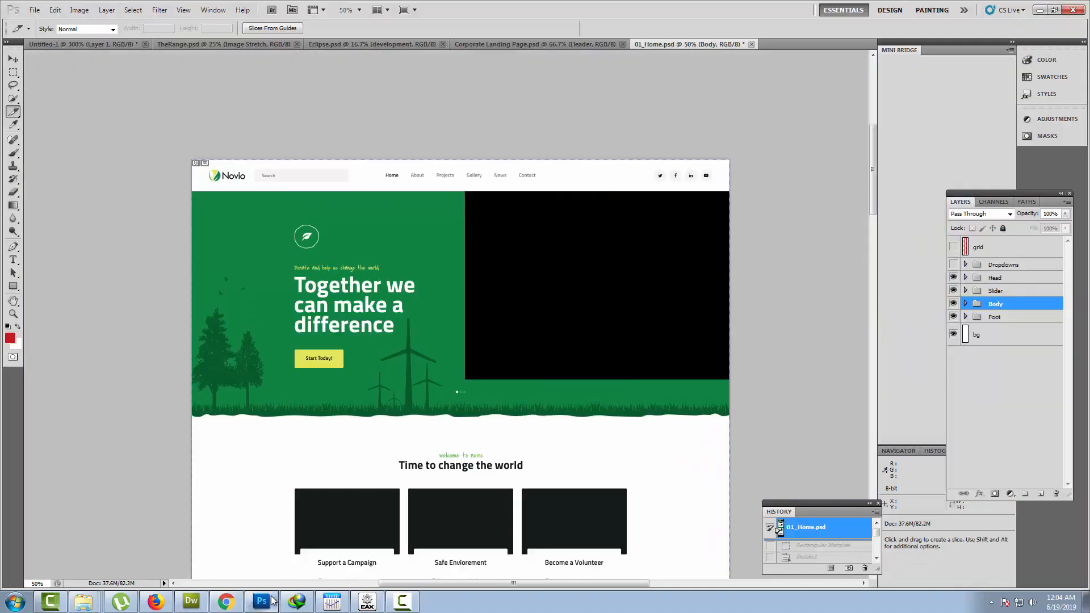
pyautogui.click(13, 259)
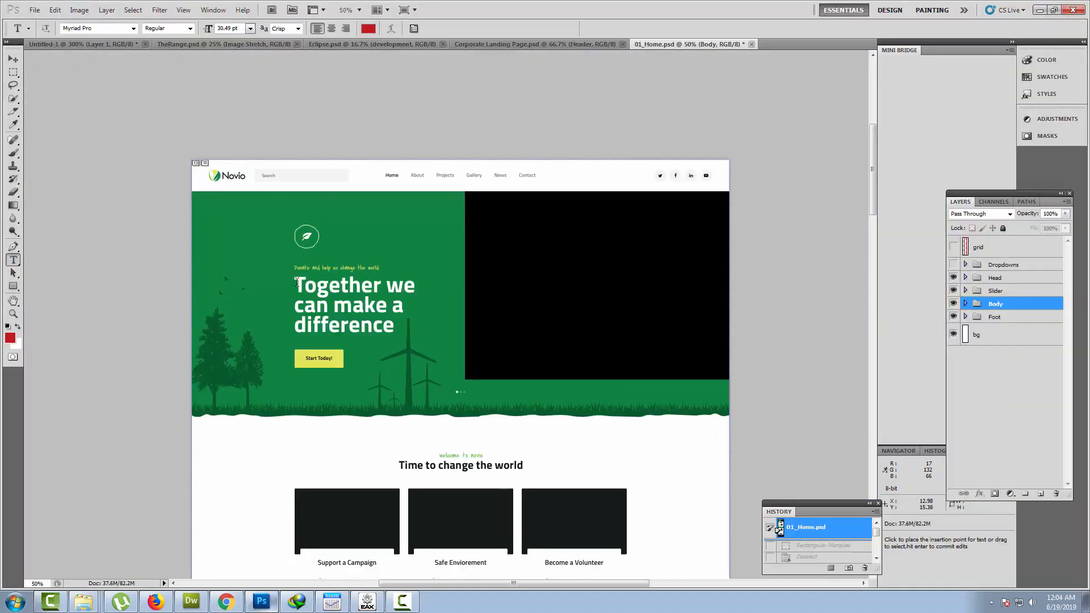
pyautogui.moveTo(295, 277); pyautogui.dragTo(389, 328)
pyautogui.click(577, 259)
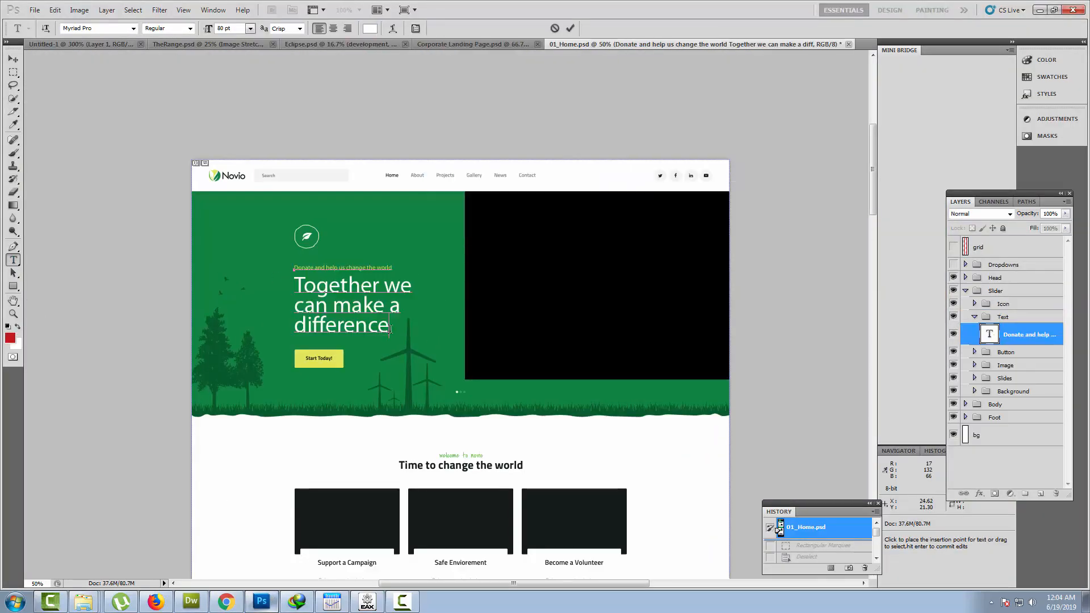
# Switch to the Slider Revolution editor in Chrome and add a text layer containing "Together we can make a difference".
pyautogui.click(226, 602)
pyautogui.click(68, 9)
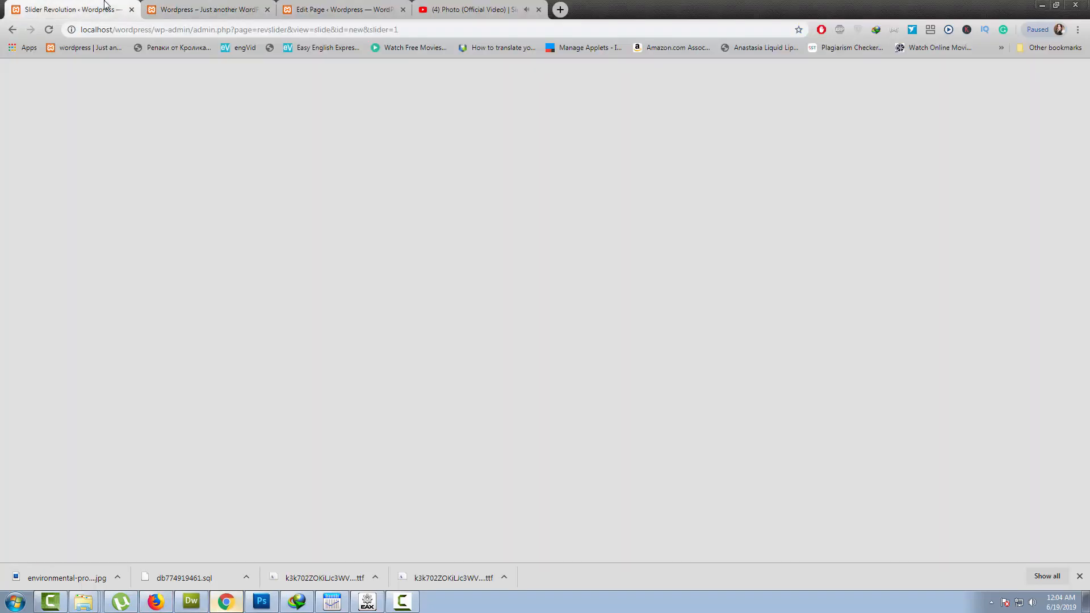
pyautogui.scroll(-8, 375, 375)
pyautogui.moveTo(399, 222)
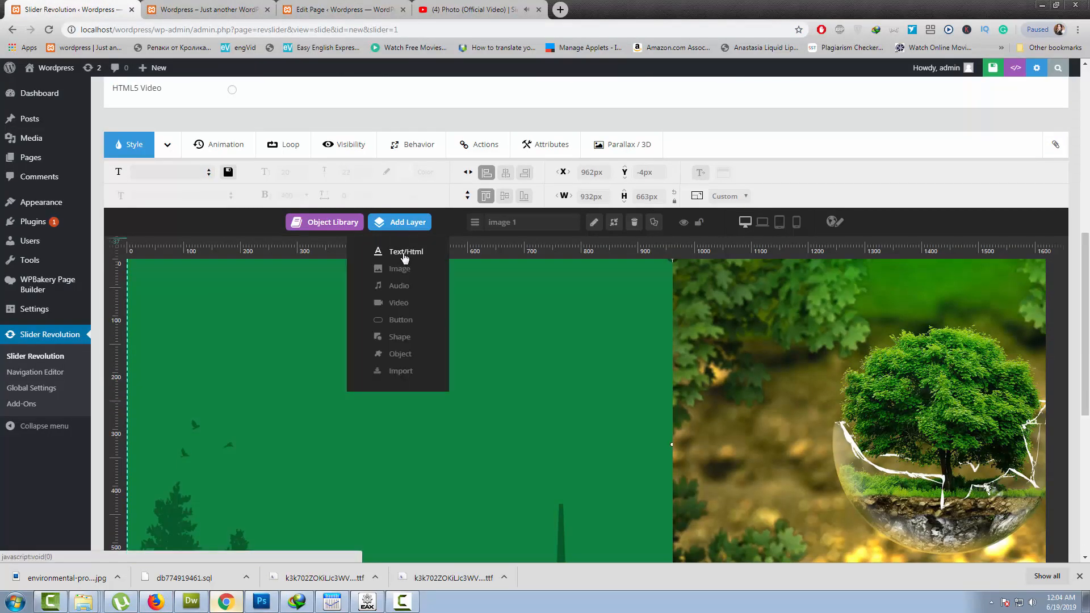
pyautogui.click(405, 253)
pyautogui.scroll(-1, 443, 361)
pyautogui.click(525, 217)
pyautogui.hotkey('ctrl', 'a')
pyautogui.write('Together we can make a difference')
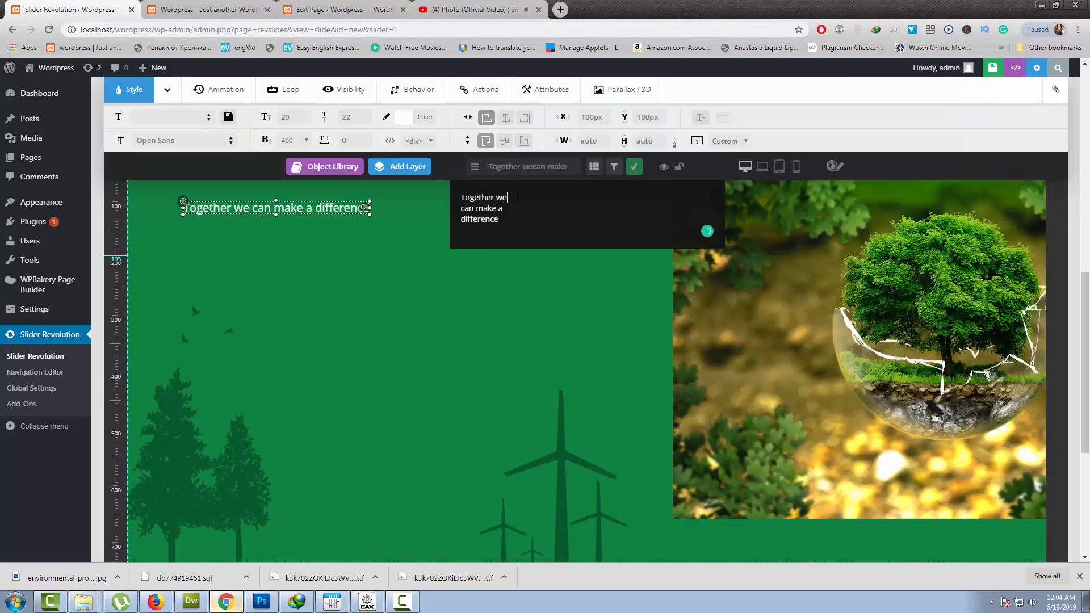
# Add a <br> tag at the end of each of the three headline lines.
pyautogui.write('br')
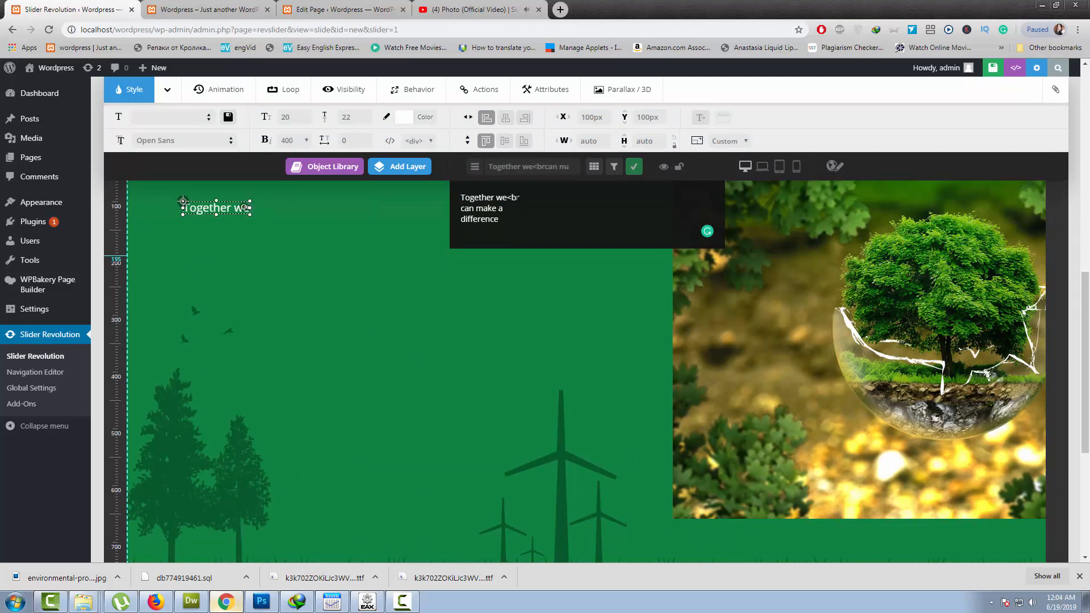
pyautogui.write('>')
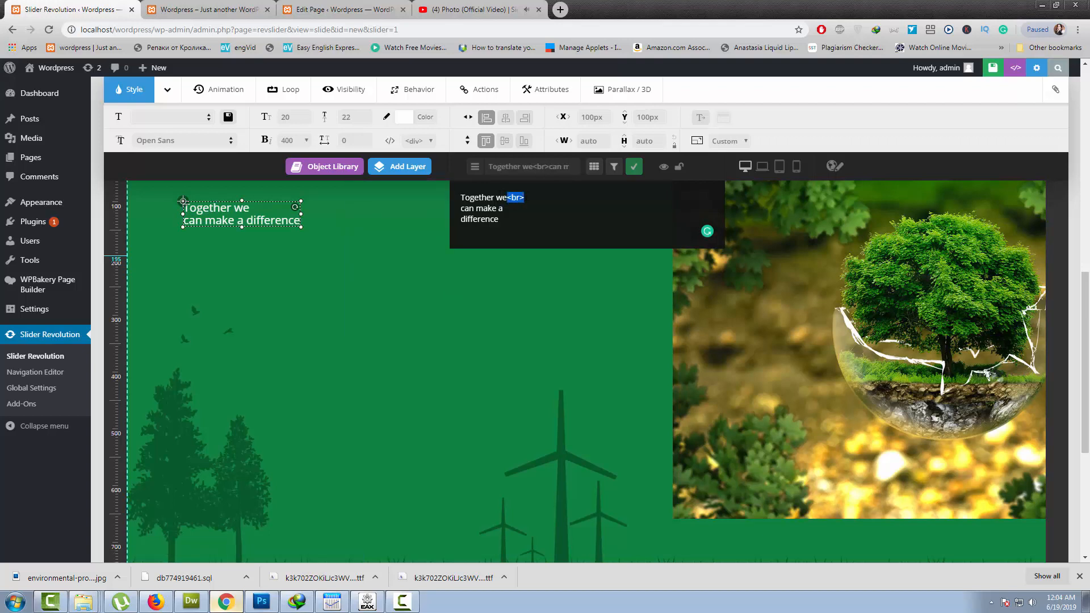
pyautogui.click(512, 212)
pyautogui.write('<br>')
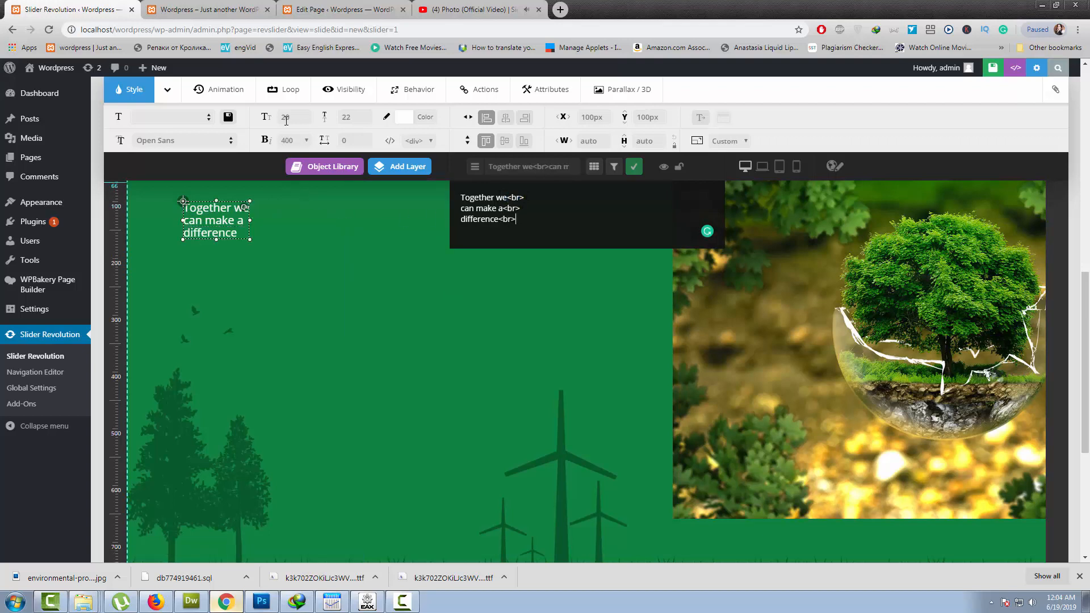
# Match the headline to the Photoshop design with font size and line height 80px, and move it to about X 159px, Y 220px.
pyautogui.click(261, 602)
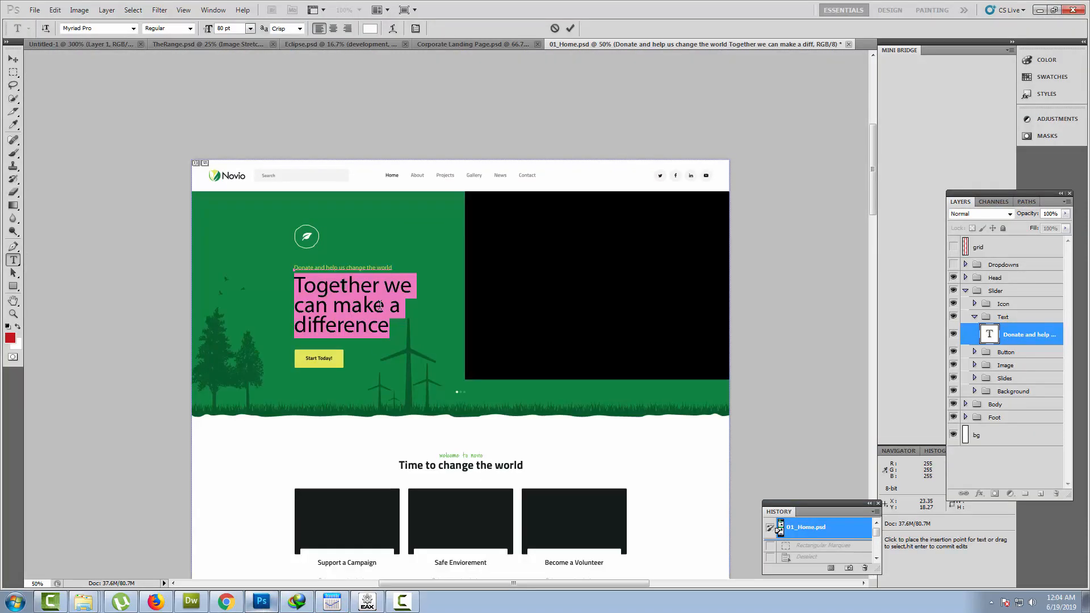
pyautogui.click(227, 602)
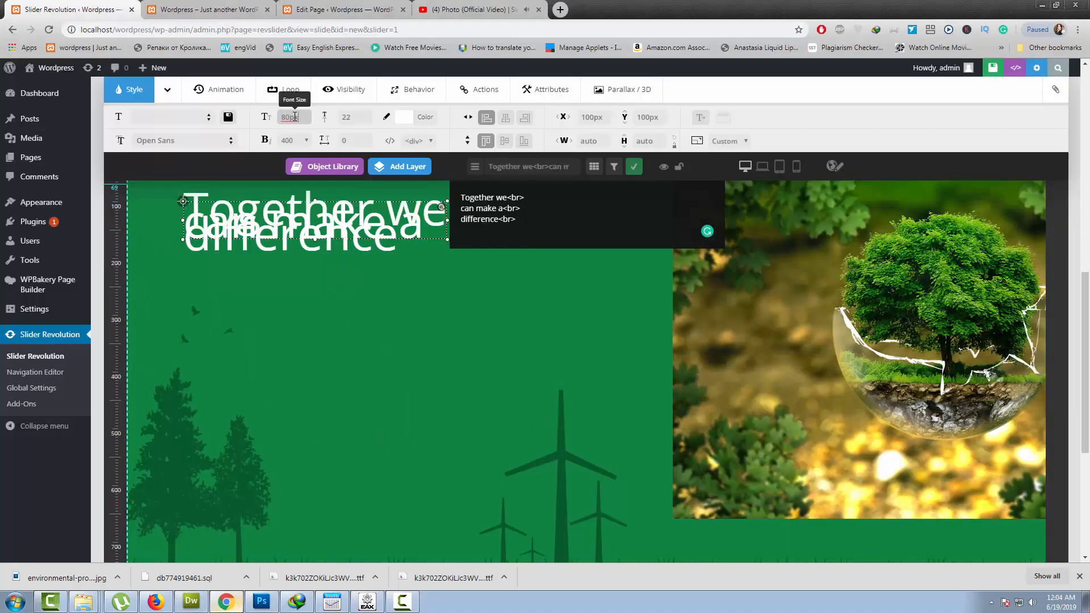
pyautogui.click(351, 121)
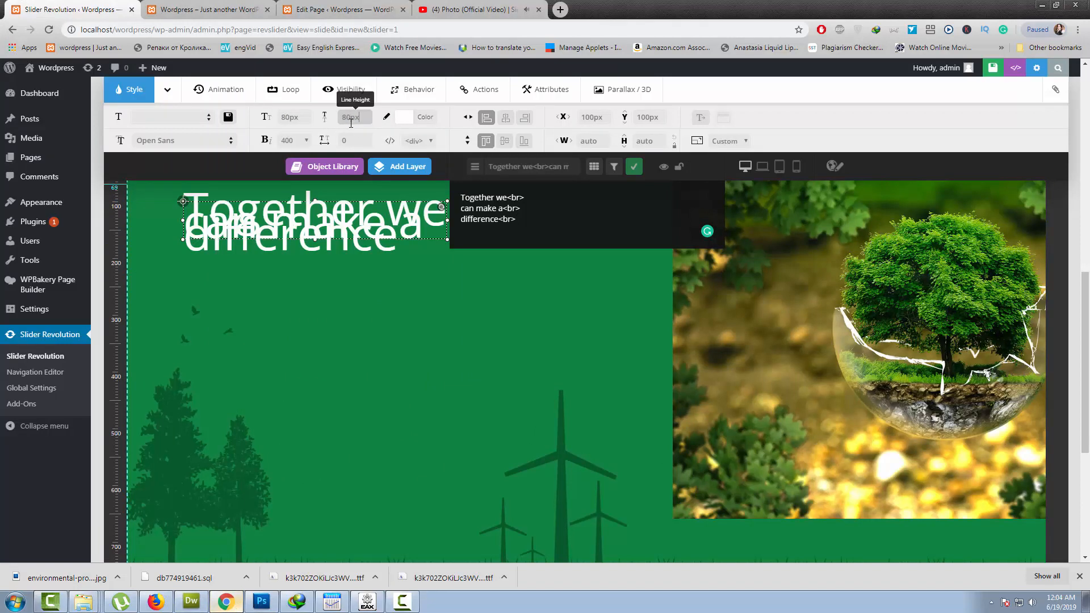
pyautogui.moveTo(344, 288); pyautogui.dragTo(371, 345)
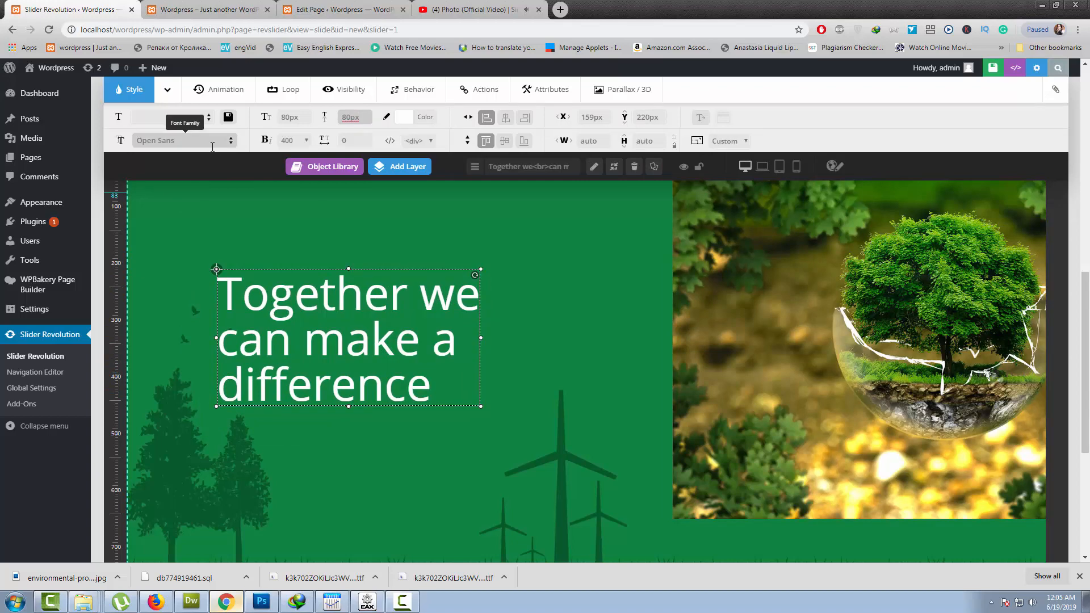
# Switch to Photoshop, restore 01_Home.psd to its opened state through the history, and check the headline's font family.
pyautogui.click(262, 602)
pyautogui.click(825, 528)
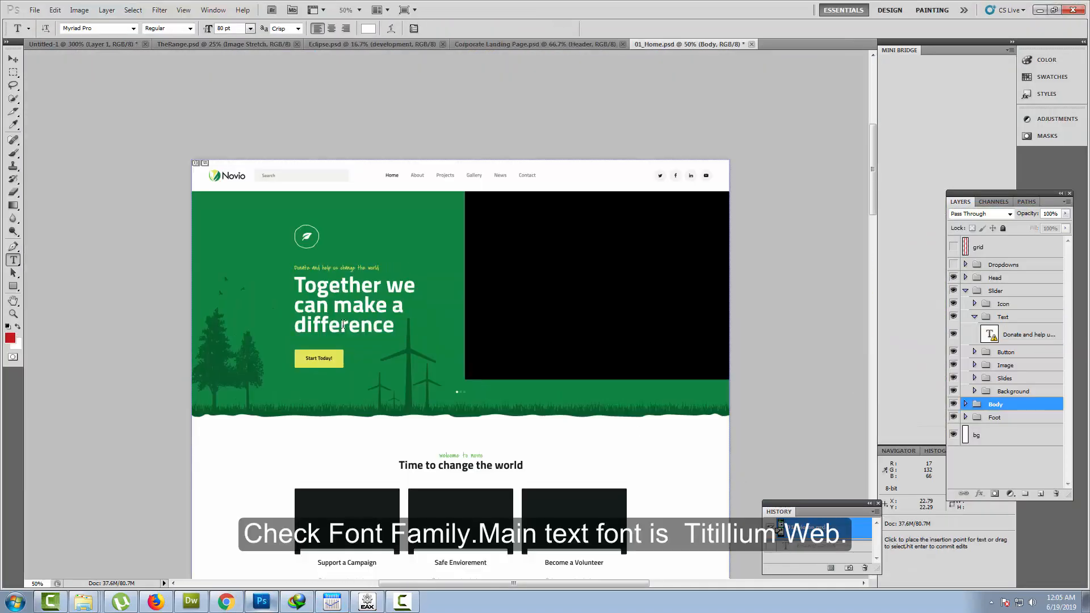
pyautogui.moveTo(341, 288); pyautogui.dragTo(360, 288)
pyautogui.click(622, 259)
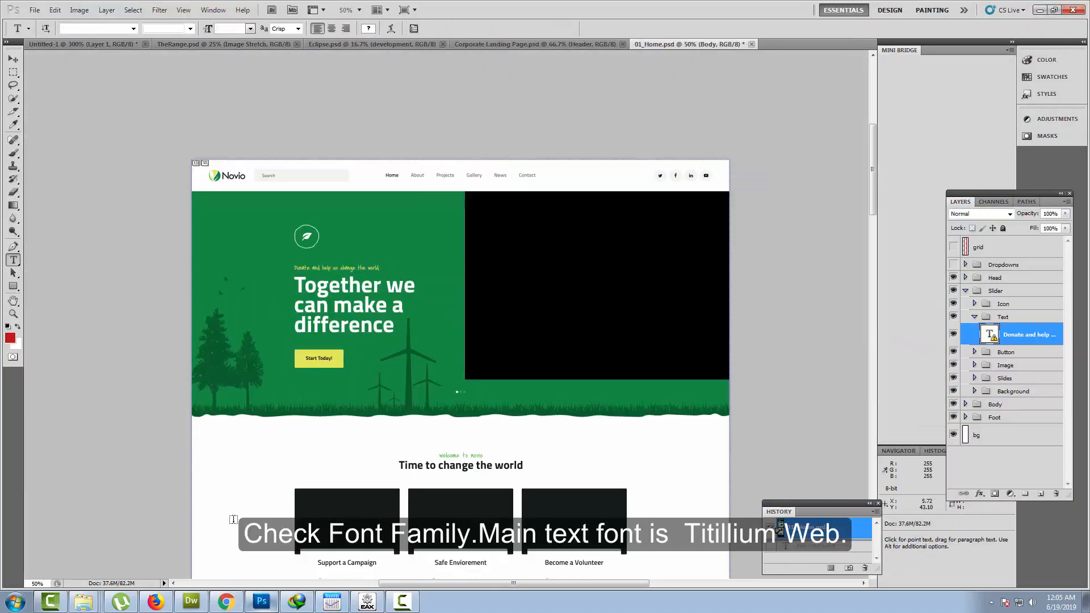
# Back in the slider editor in Chrome, set the headline layer's font family to Titillium Web and its font weight to 700.
pyautogui.click(227, 602)
pyautogui.click(204, 142)
pyautogui.write('t')
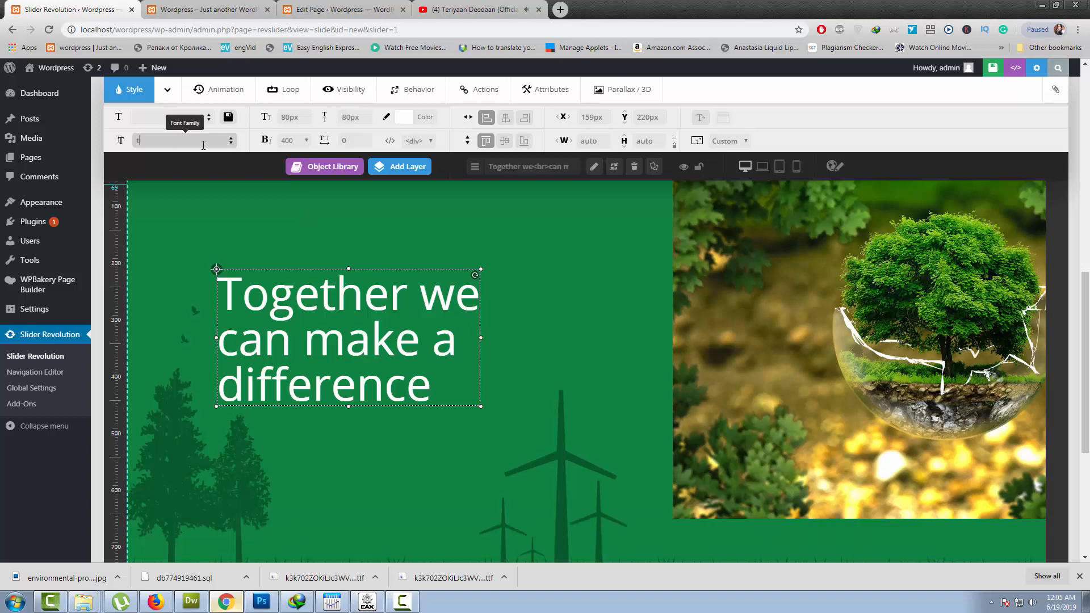
pyautogui.write('it')
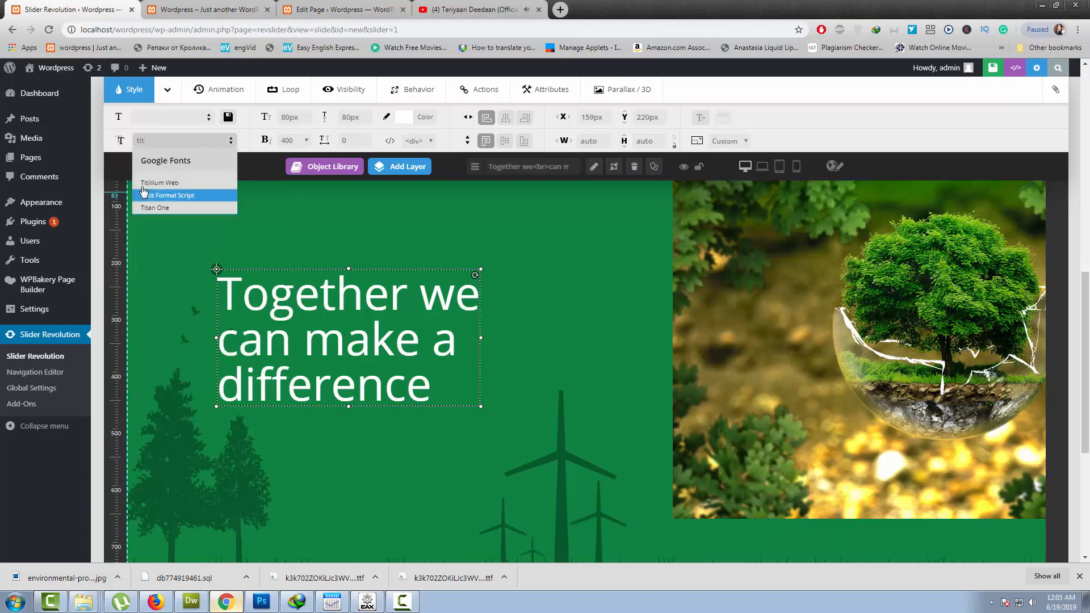
pyautogui.click(159, 182)
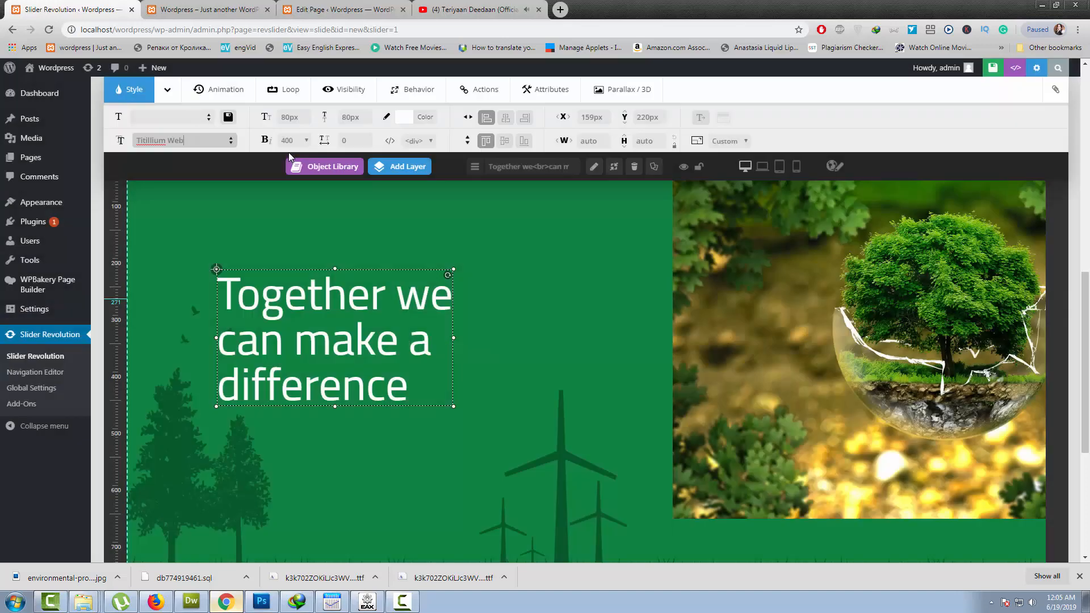
pyautogui.click(292, 141)
pyautogui.click(287, 194)
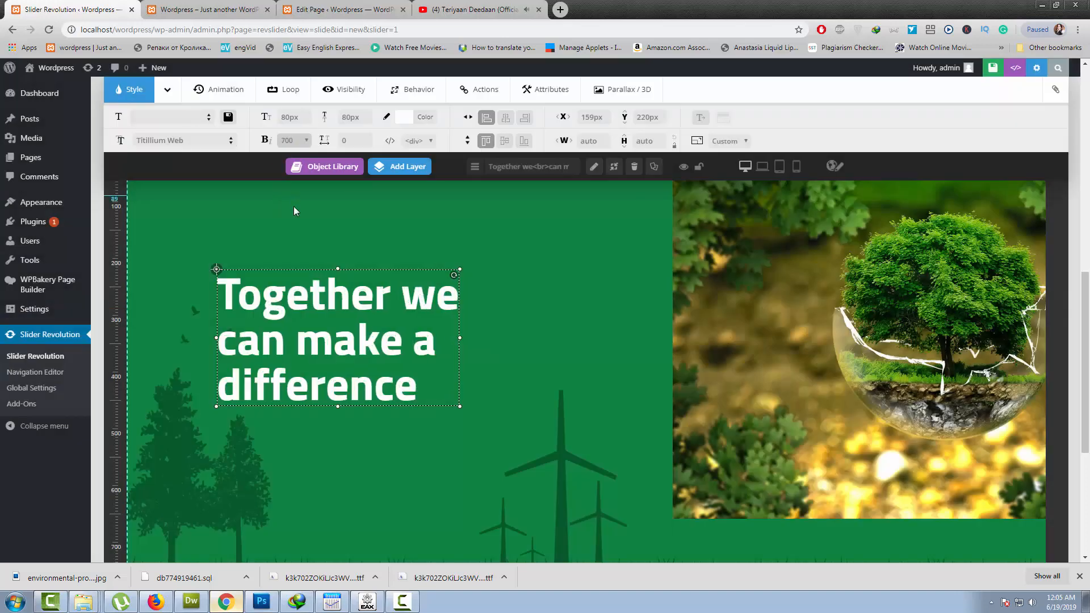
# Move the headline layer to about X 202px, Y 264px and save the slide.
pyautogui.moveTo(352, 356); pyautogui.dragTo(363, 375)
pyautogui.click(993, 68)
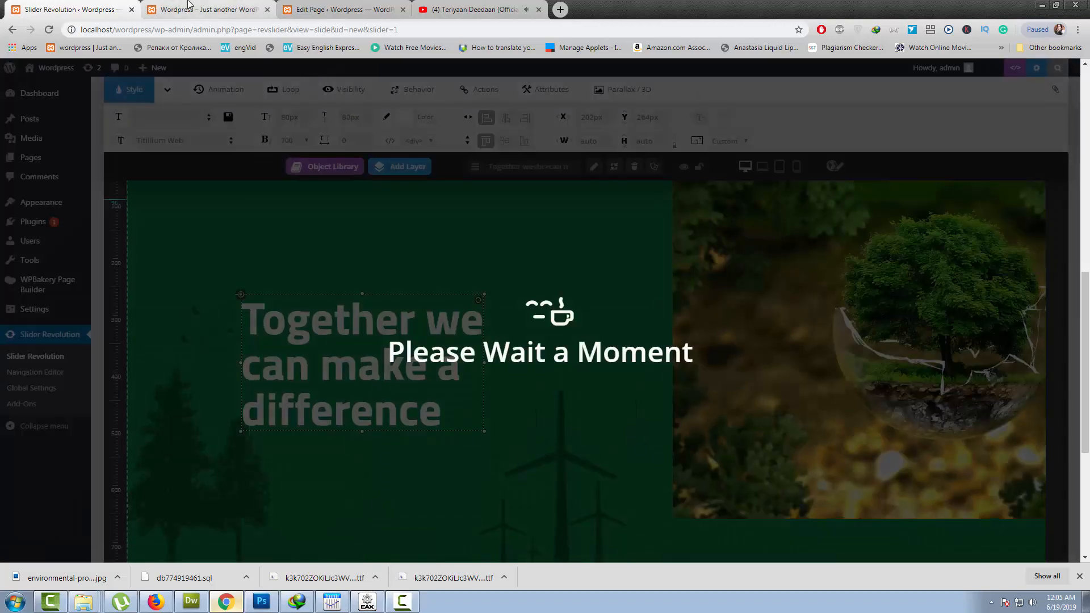
# Reload the front page and examine the slider with its headline at 80% browser zoom.
pyautogui.click(204, 10)
pyautogui.rightClick(406, 138)
pyautogui.click(442, 173)
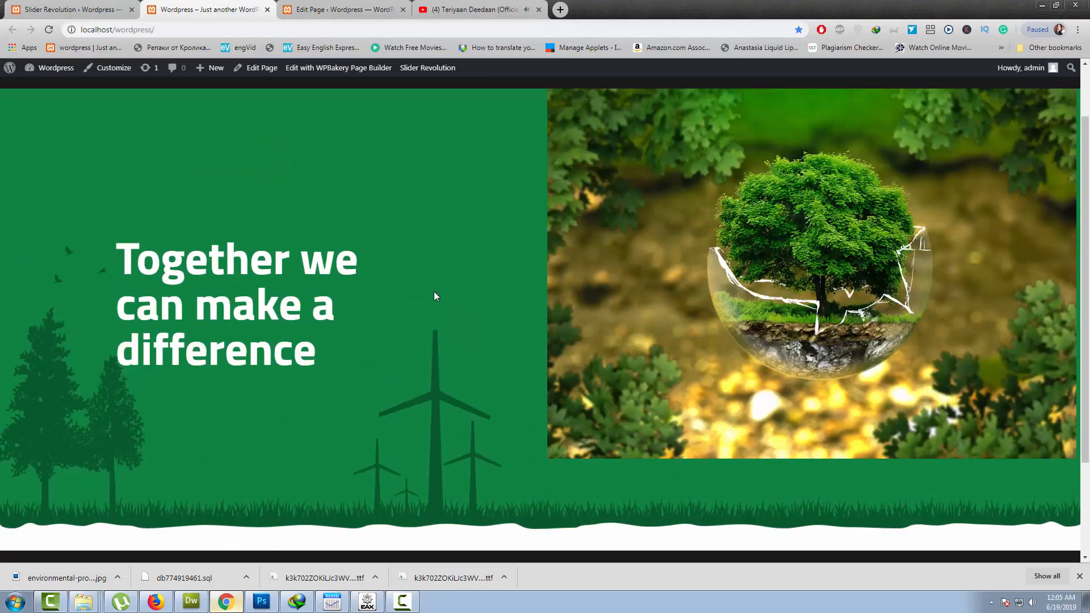
pyautogui.hotkey('ctrl', '-')
pyautogui.hotkey('ctrl', '-')
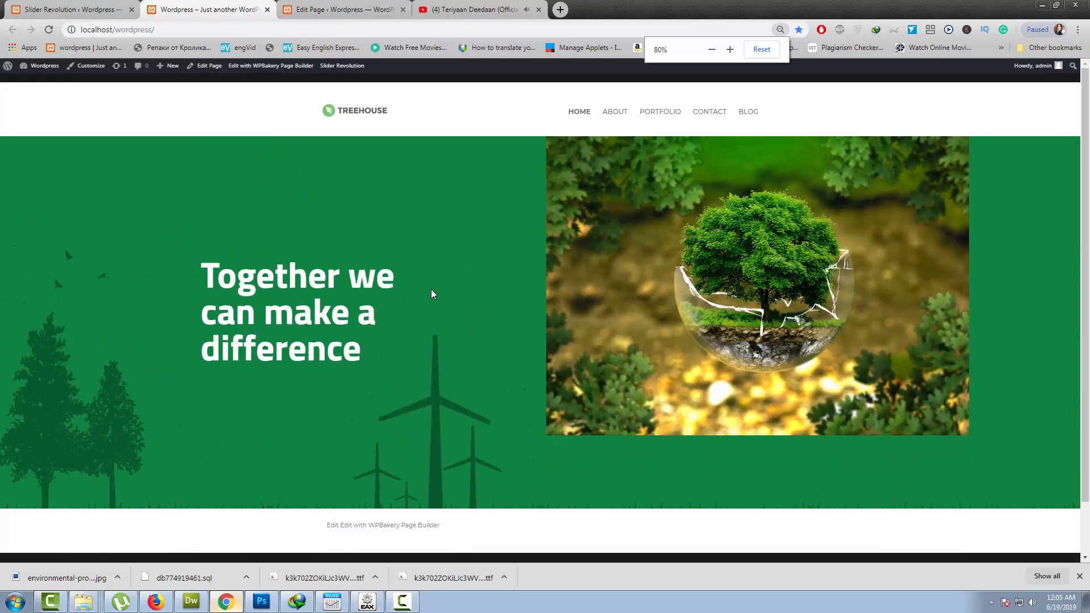
# Switch to Photoshop, isolate the banner's leaf icon layer by hiding all other layers, and inspect it at 300%.
pyautogui.click(261, 601)
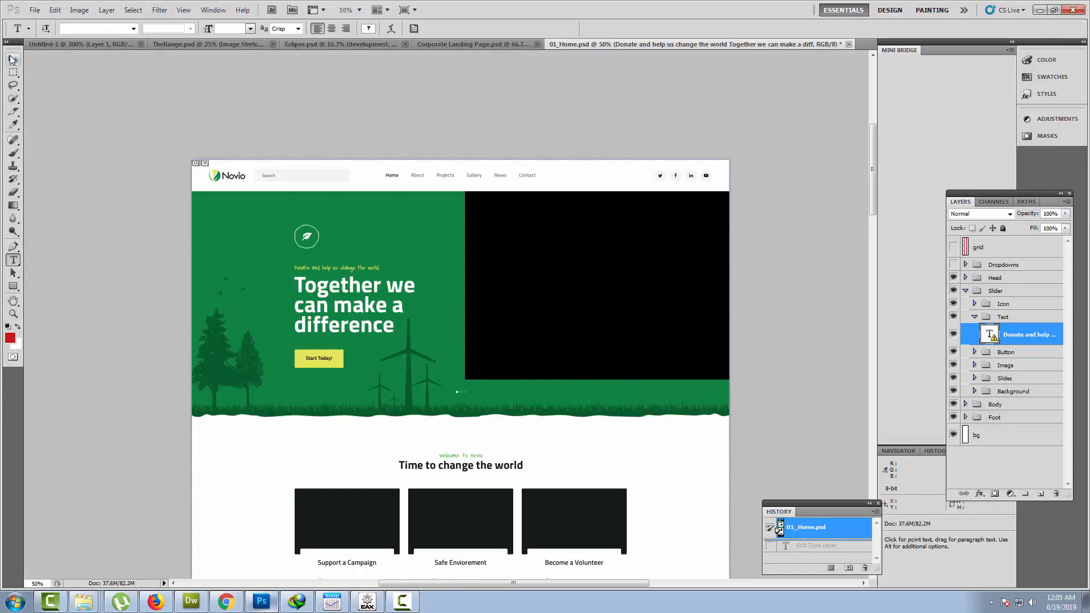
pyautogui.click(13, 59)
pyautogui.click(311, 234)
pyautogui.rightClick(958, 317)
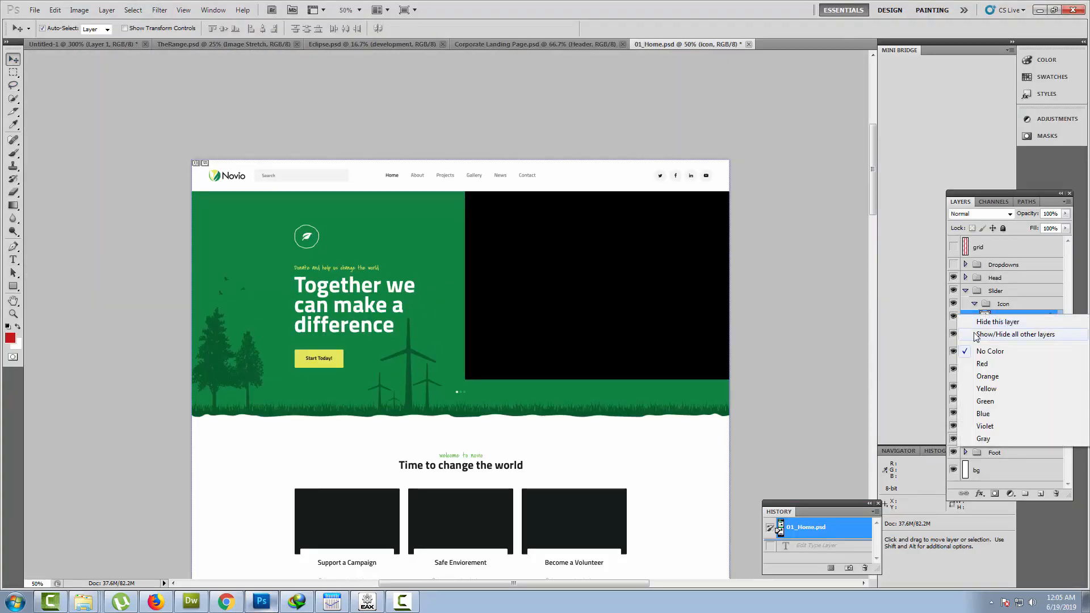
pyautogui.click(997, 334)
pyautogui.hotkey('ctrl', '+')
pyautogui.hotkey('ctrl', '+')
pyautogui.moveTo(330, 240); pyautogui.dragTo(489, 397)
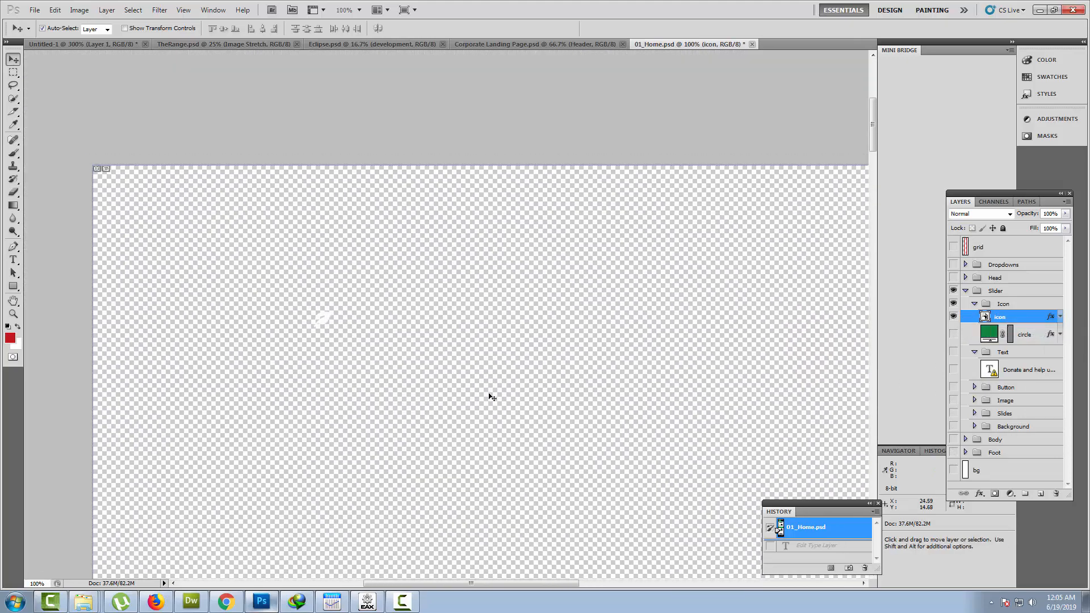
pyautogui.hotkey('ctrl', '+')
pyautogui.hotkey('ctrl', '+')
pyautogui.moveTo(291, 409); pyautogui.dragTo(507, 413)
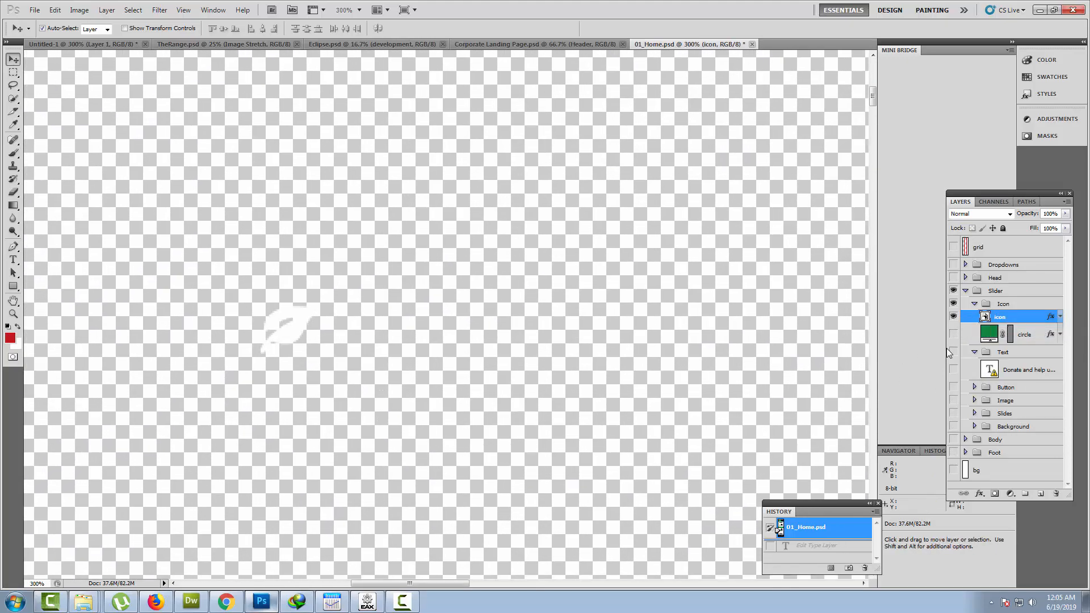
# Show all the hidden layers again and restore 01_Home.psd to its opened state through the history.
pyautogui.rightClick(955, 317)
pyautogui.click(996, 334)
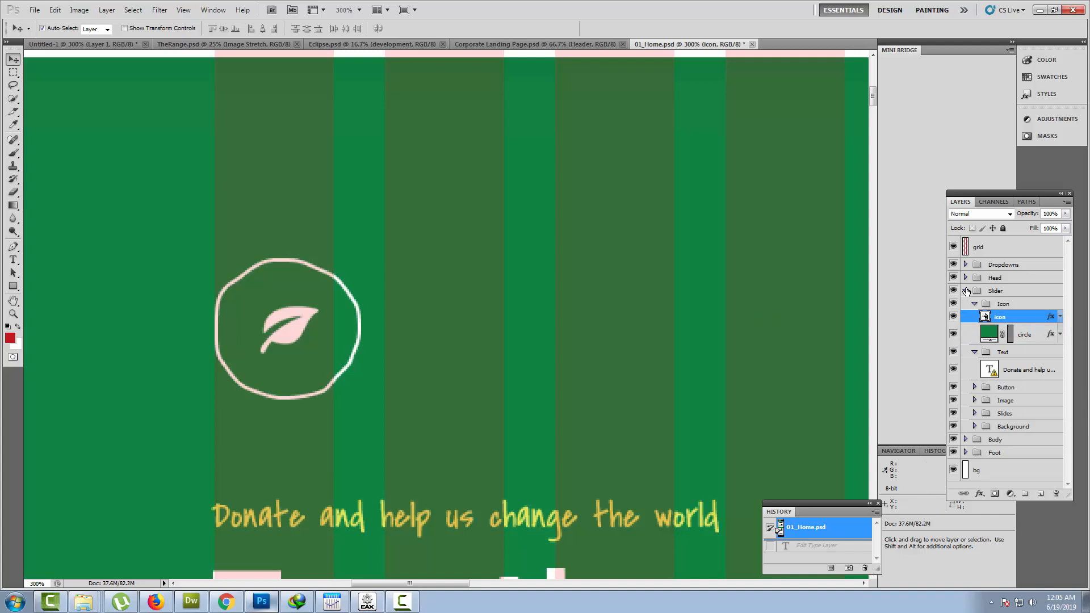
pyautogui.click(792, 534)
# Draw a slice about 112 by 97 px around the banner's circled leaf icon.
pyautogui.click(13, 111)
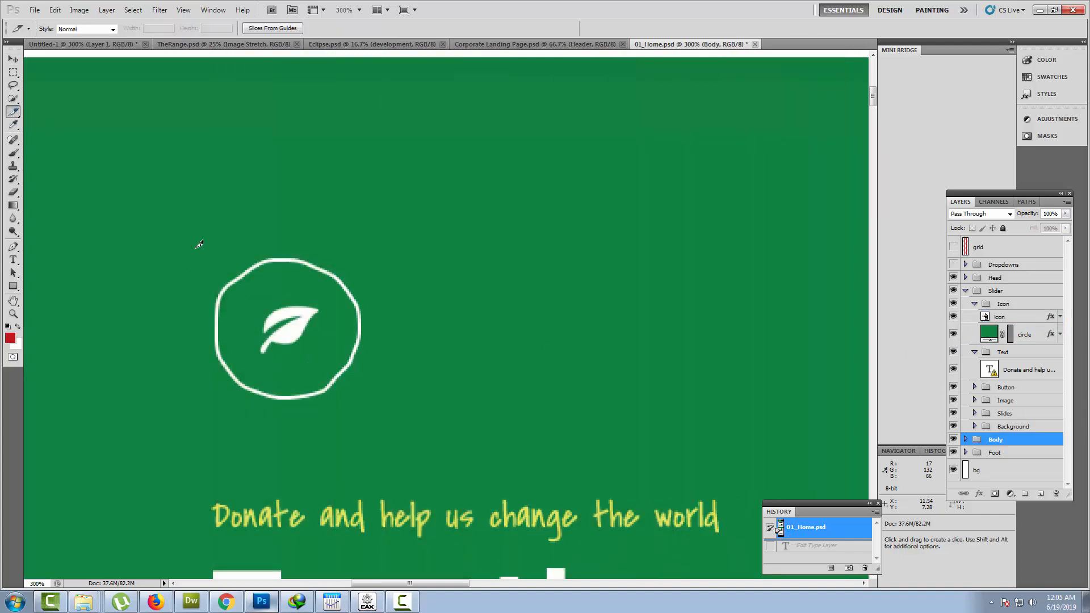
pyautogui.moveTo(376, 403); pyautogui.dragTo(386, 389)
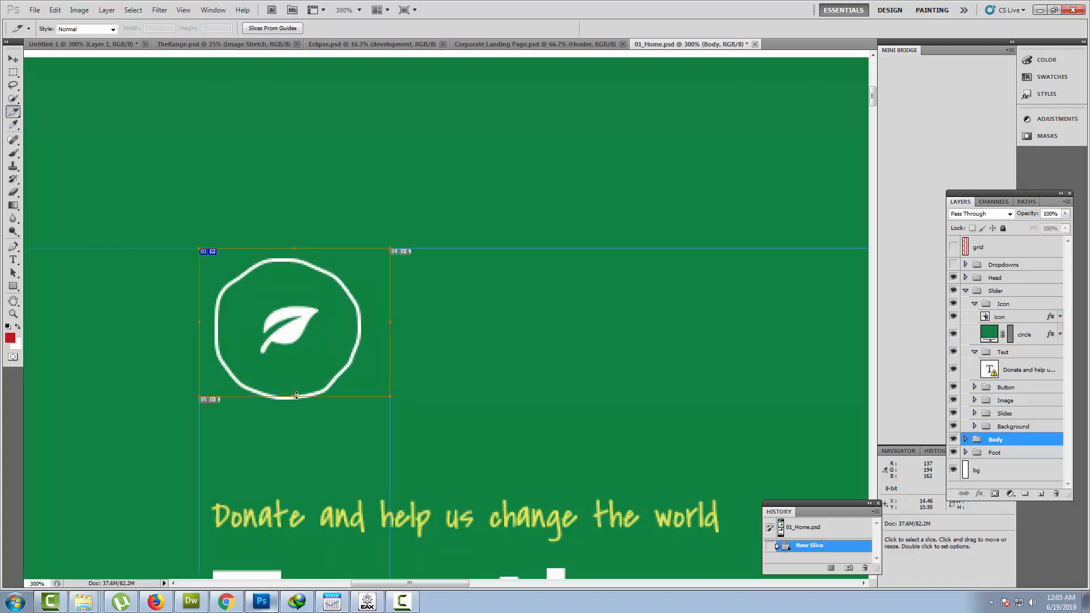
pyautogui.moveTo(294, 411); pyautogui.dragTo(294, 413)
# Name the leaf icon's slice "leaf-icon" in its slice options.
pyautogui.doubleClick(314, 318)
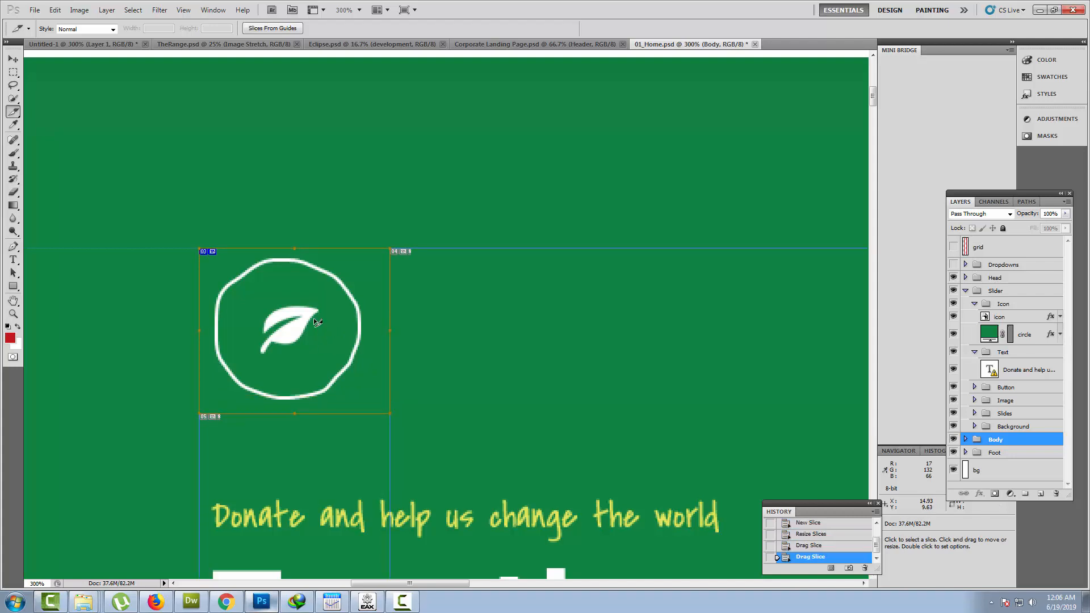
pyautogui.moveTo(541, 172); pyautogui.dragTo(375, 182)
pyautogui.write('lea')
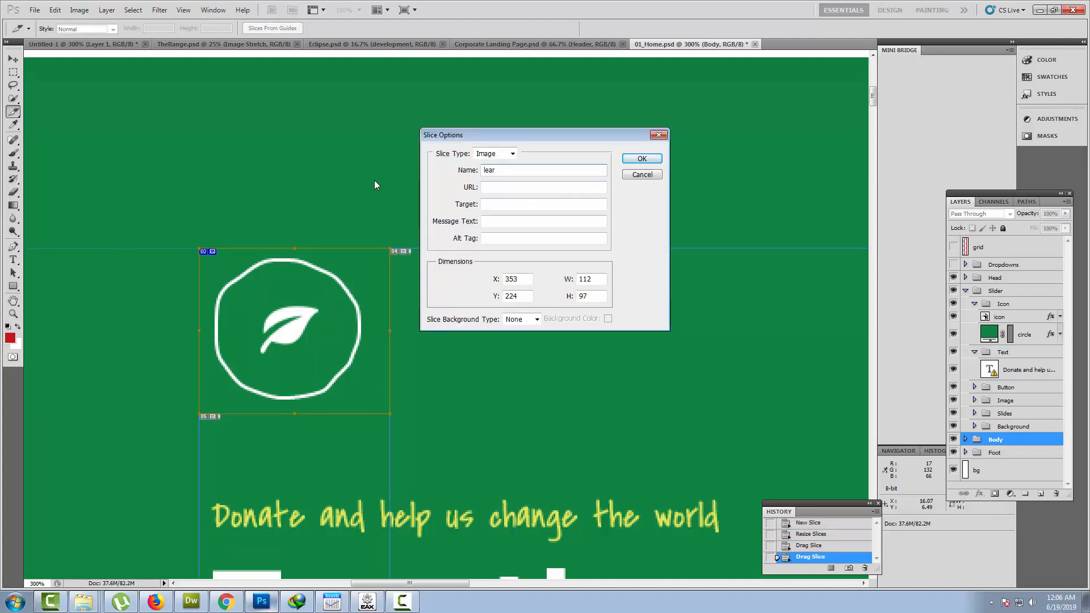
pyautogui.write('f-icon')
pyautogui.press('Return')
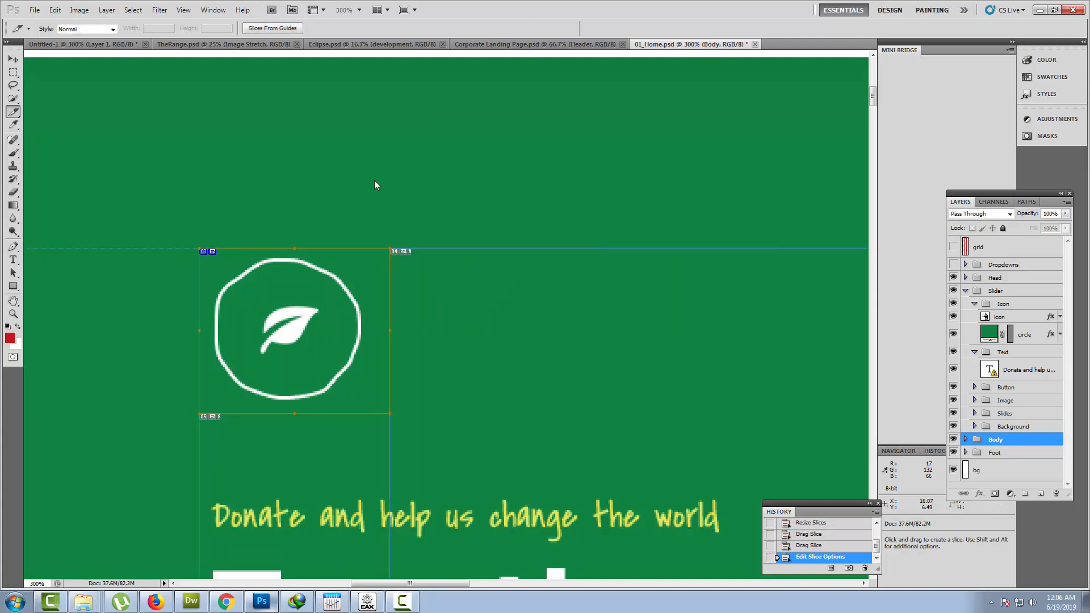
# Export the leaf icon slice with Save for Web & Devices as a PNG-24 with transparency.
pyautogui.click(35, 9)
pyautogui.click(74, 202)
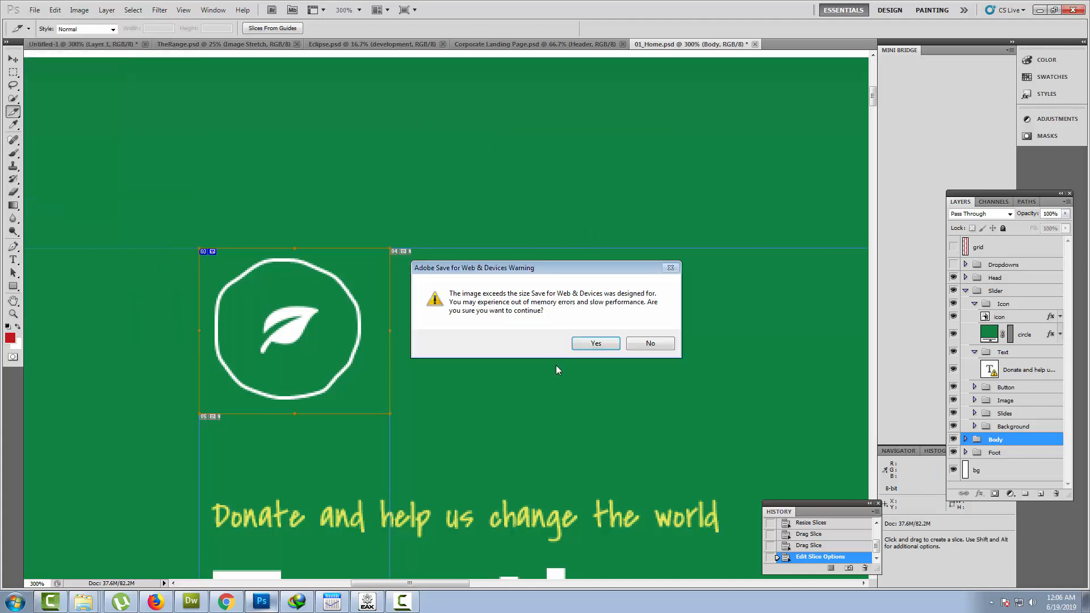
pyautogui.click(603, 344)
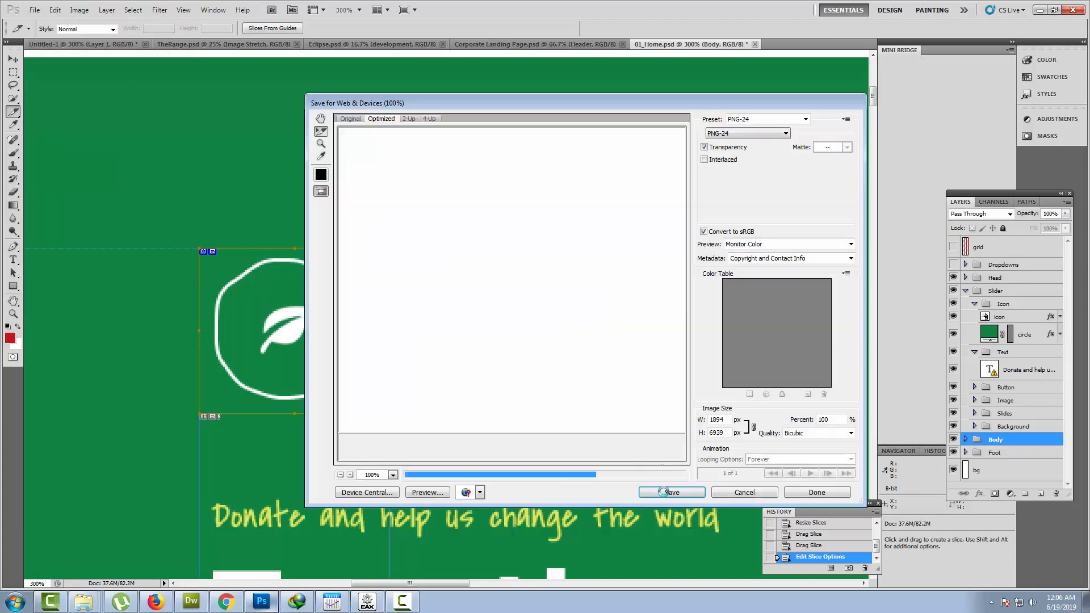
pyautogui.click(670, 492)
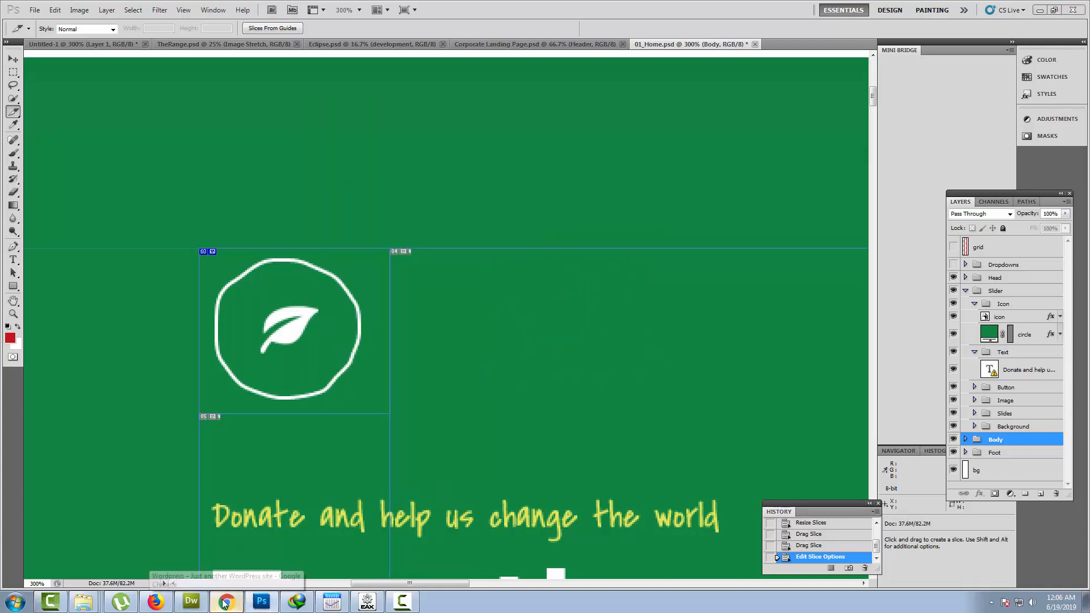
# Switch to Slider Revolution in Chrome, add the exported leaf icon as an image layer, and place it above the headline, aligned with the headline's start.
pyautogui.click(226, 602)
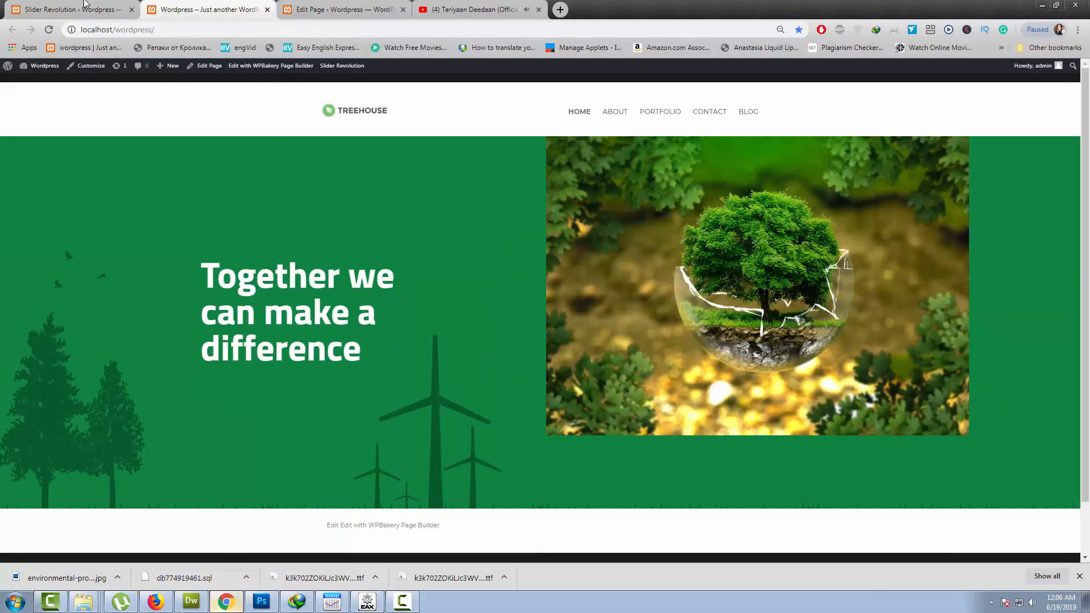
pyautogui.click(84, 3)
pyautogui.moveTo(427, 146)
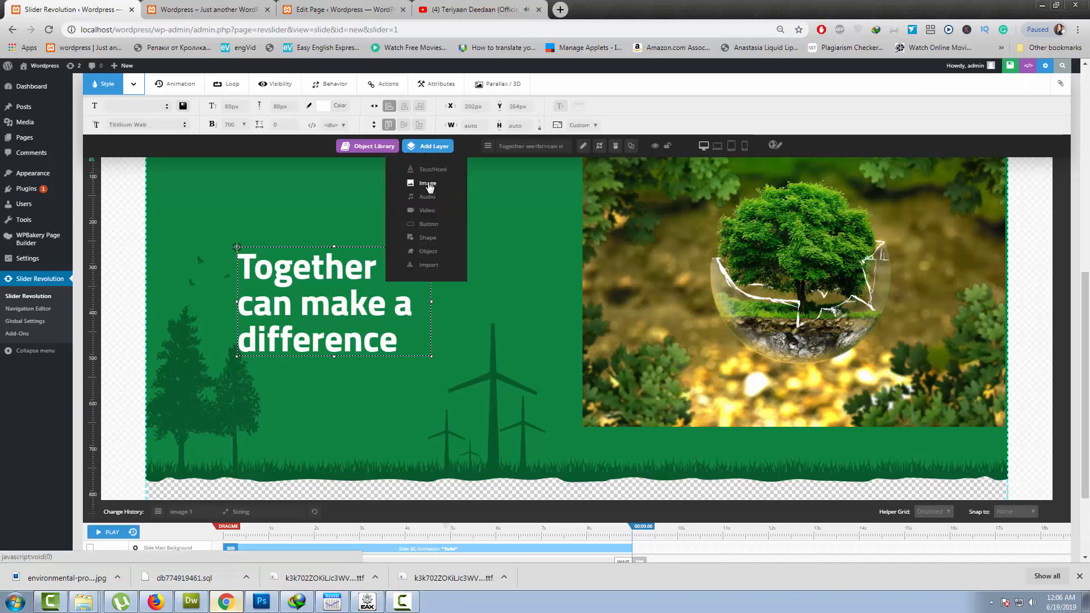
pyautogui.click(428, 183)
pyautogui.click(36, 100)
pyautogui.click(545, 281)
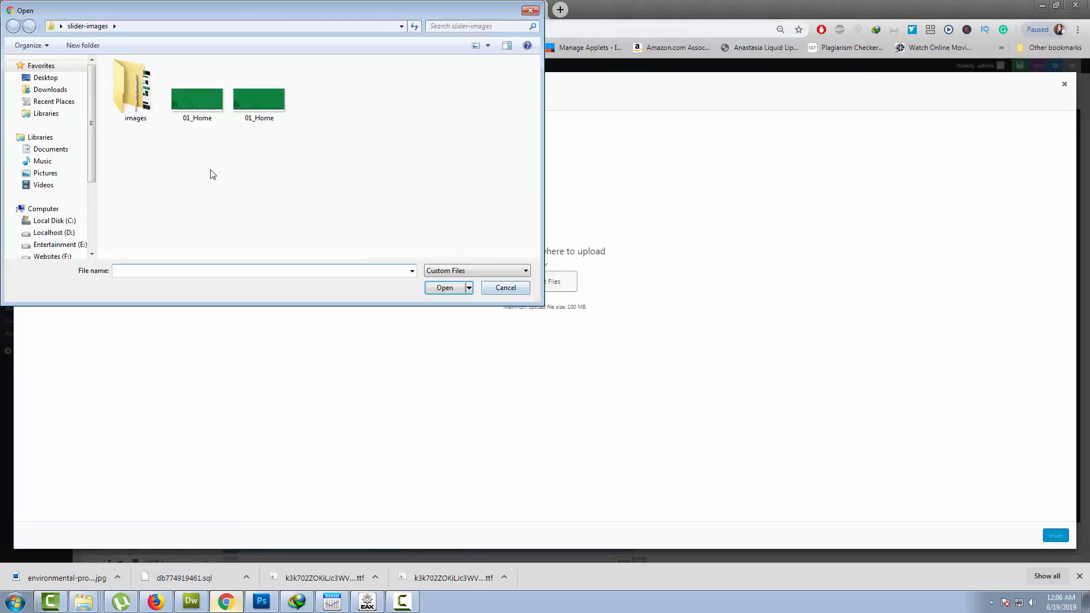
pyautogui.doubleClick(136, 108)
pyautogui.click(382, 93)
pyautogui.click(445, 288)
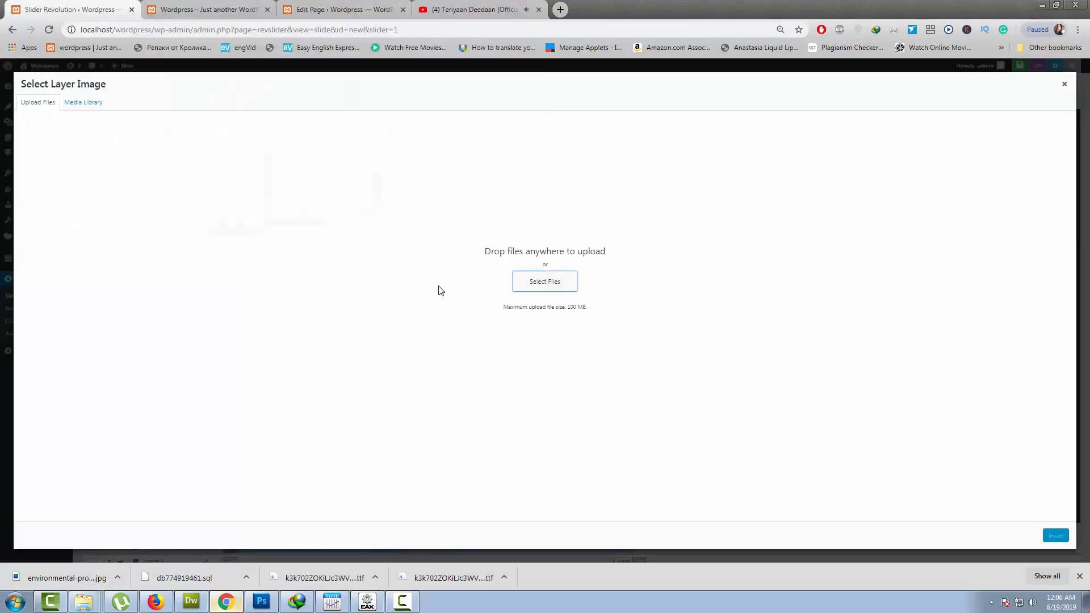
pyautogui.click(1054, 536)
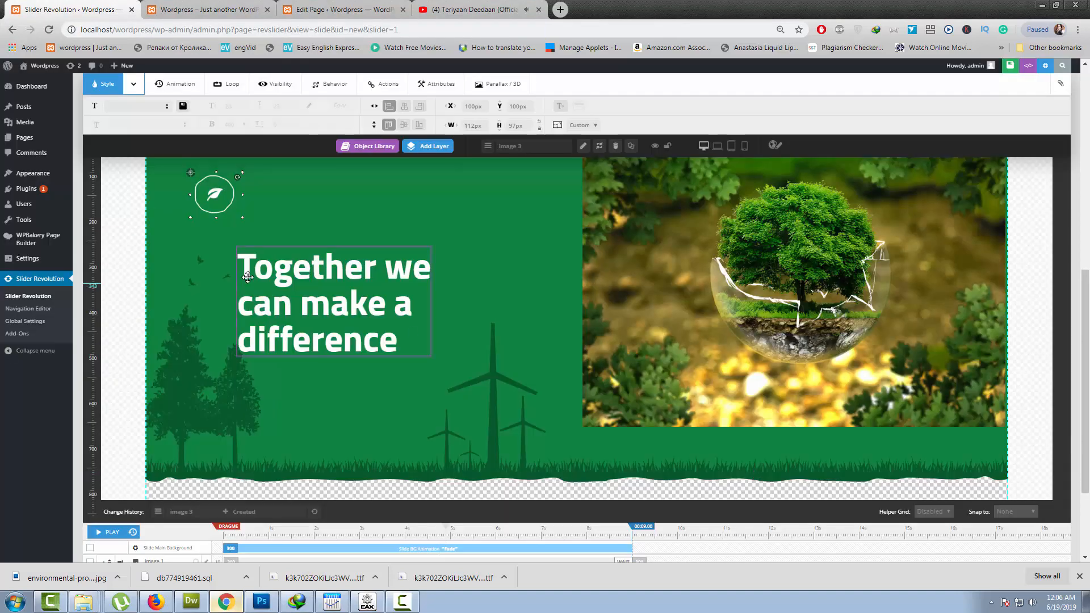
pyautogui.moveTo(233, 205); pyautogui.dragTo(279, 212)
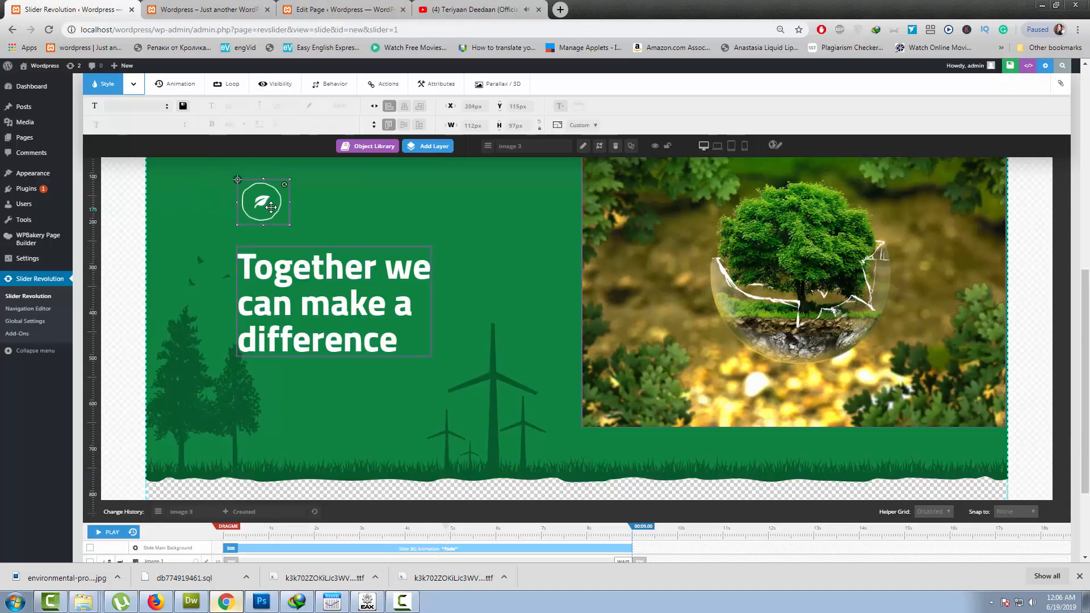
# Switch to Photoshop and copy the tagline text "Donate and help us change the world" from the banner, accepting the font substitution.
pyautogui.click(273, 609)
pyautogui.scroll(-5, 362, 386)
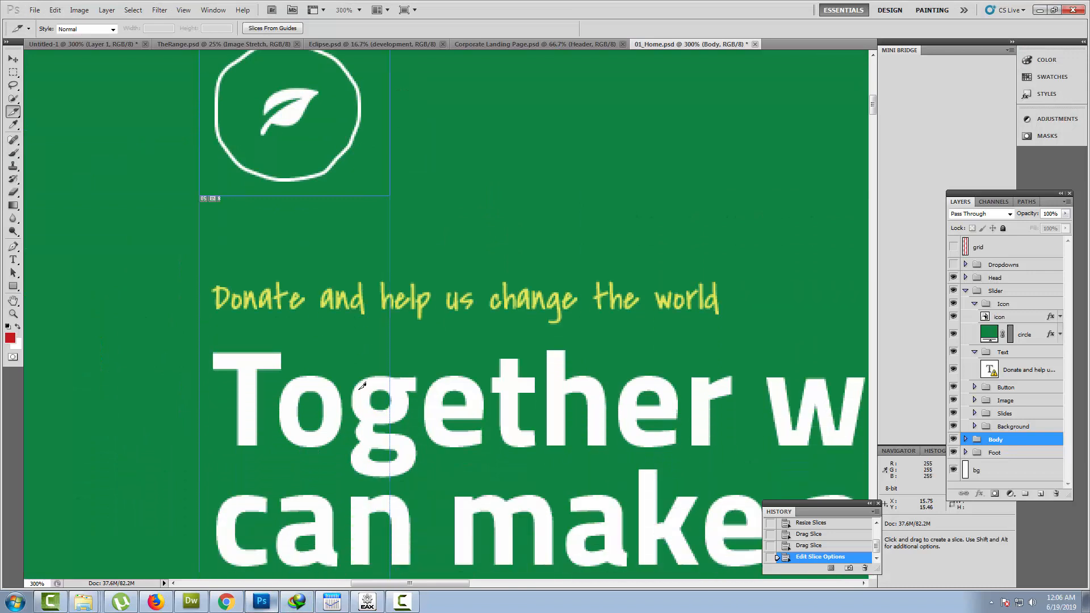
pyautogui.click(17, 262)
pyautogui.moveTo(216, 301); pyautogui.dragTo(764, 284)
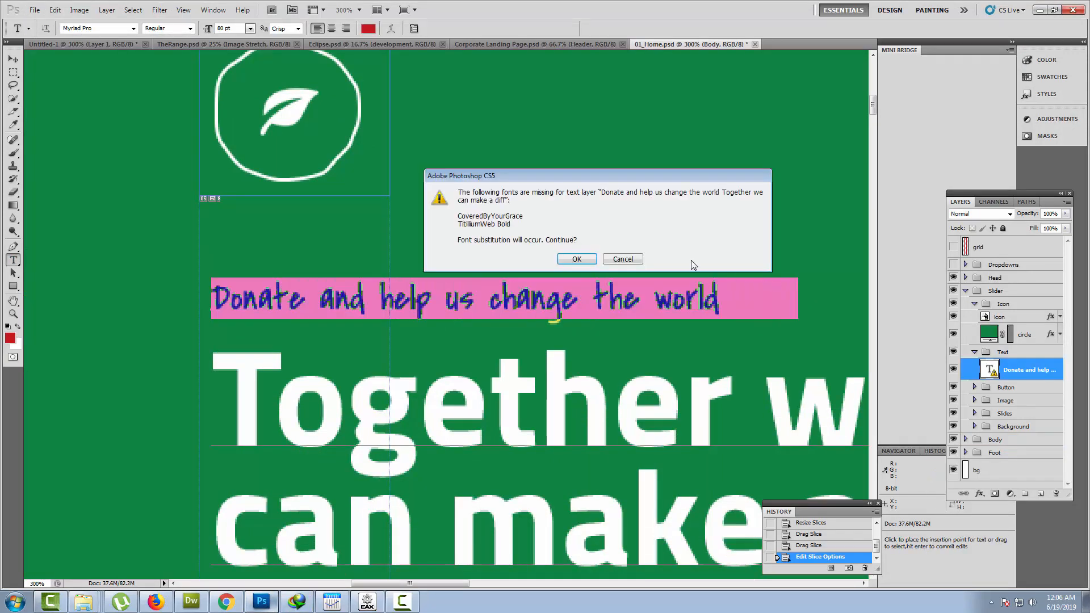
pyautogui.click(572, 260)
pyautogui.tripleClick(571, 296)
pyautogui.hotkey('ctrl', 'c')
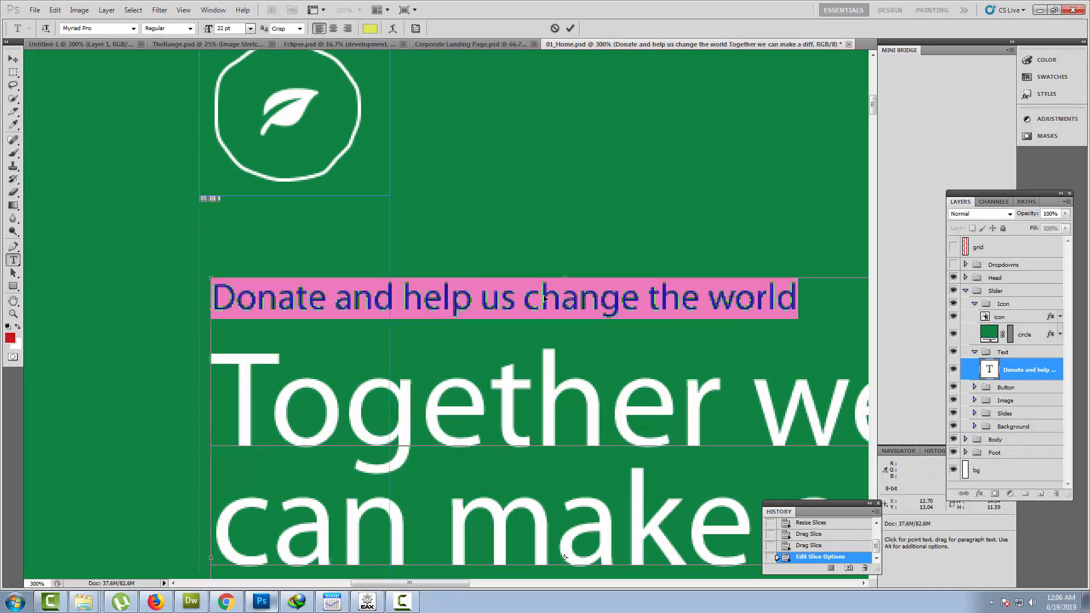
# Back in Slider Revolution, add a text layer between the leaf icon and the headline at about X 199, Y 252 px, moving the headline down slightly.
pyautogui.click(227, 603)
pyautogui.moveTo(443, 148)
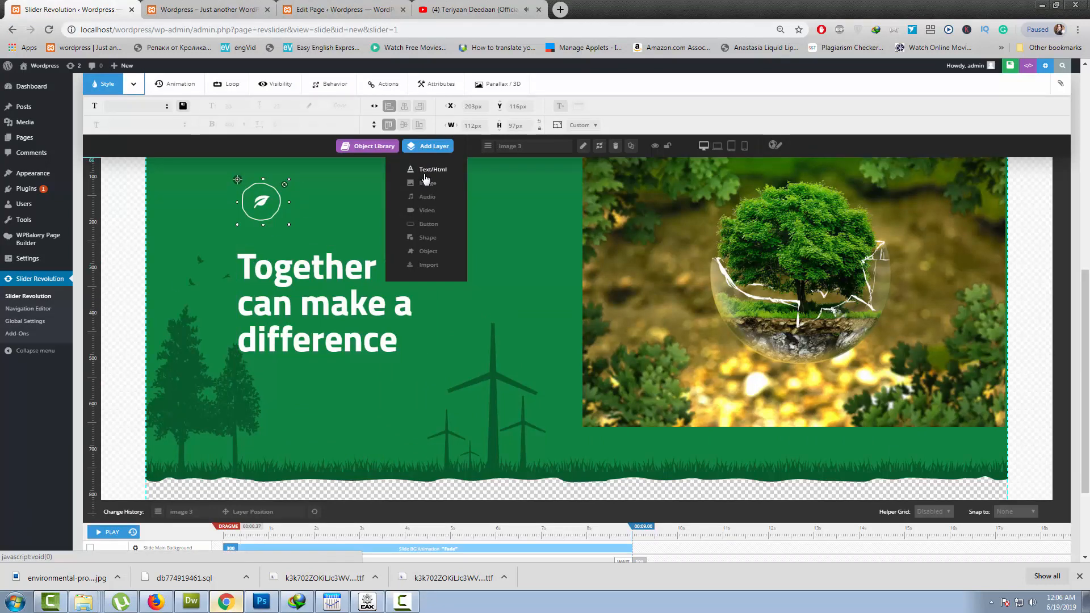
pyautogui.click(432, 170)
pyautogui.click(231, 200)
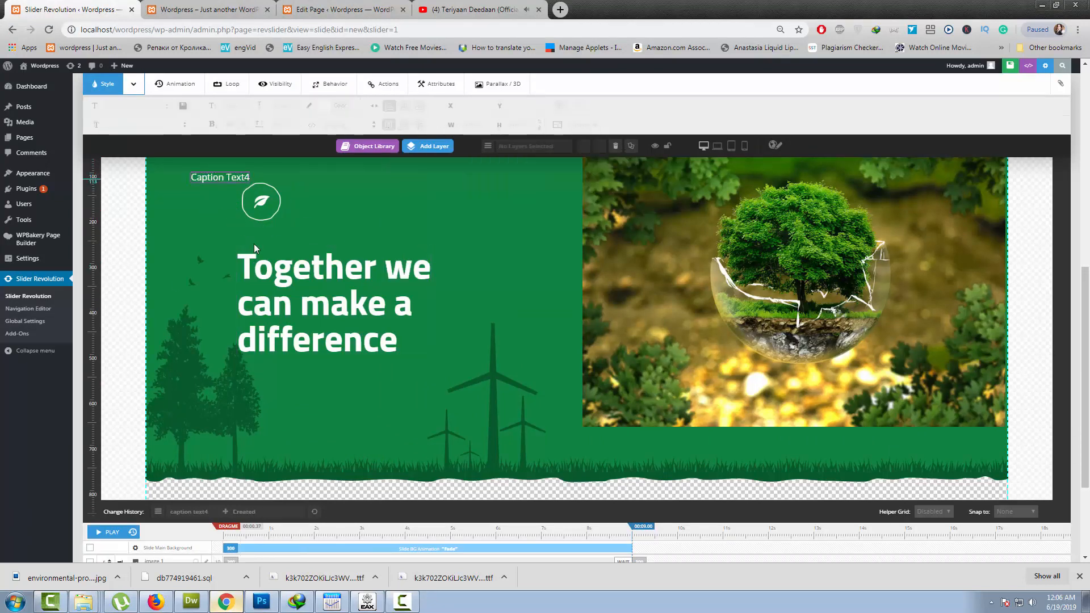
pyautogui.moveTo(221, 179); pyautogui.dragTo(270, 282)
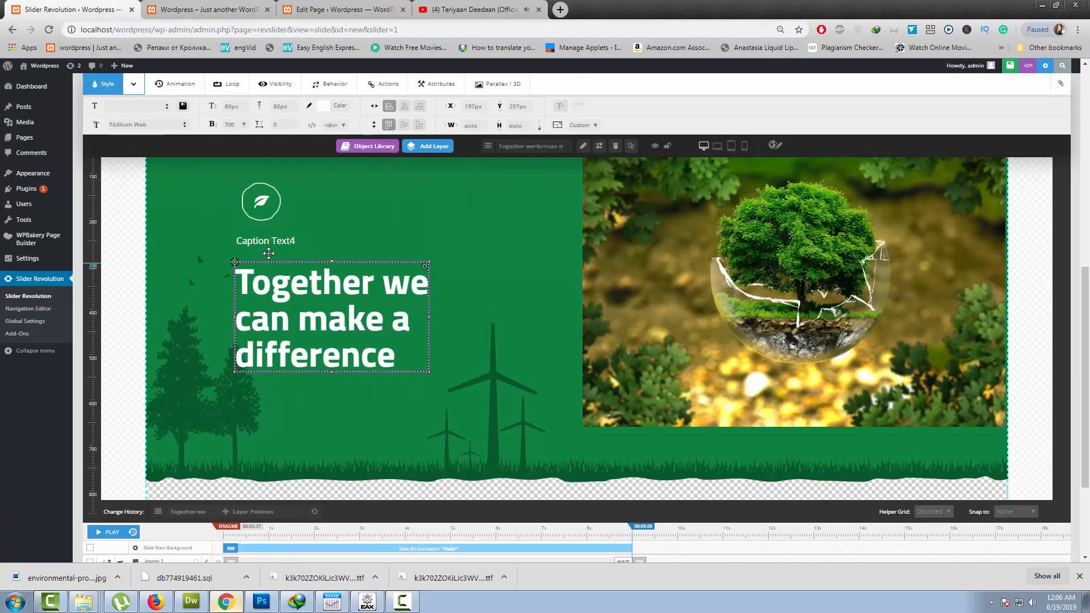
pyautogui.moveTo(273, 241); pyautogui.dragTo(273, 246)
# Replace the new text layer's content with the copied "Donate and help us change the world".
pyautogui.doubleClick(273, 246)
pyautogui.hotkey('ctrl', 'a')
pyautogui.hotkey('ctrl', 'v')
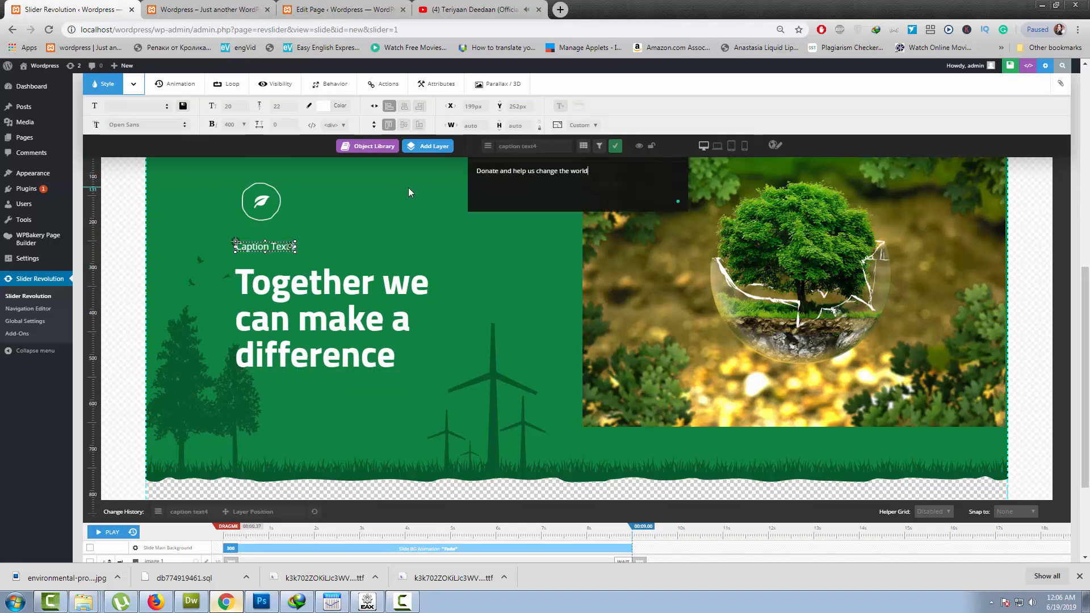
pyautogui.click(454, 278)
# Check the tagline's size in the Photoshop design, set the slide tagline's font size to 22 px, and adjust the headline's position below it.
pyautogui.click(262, 602)
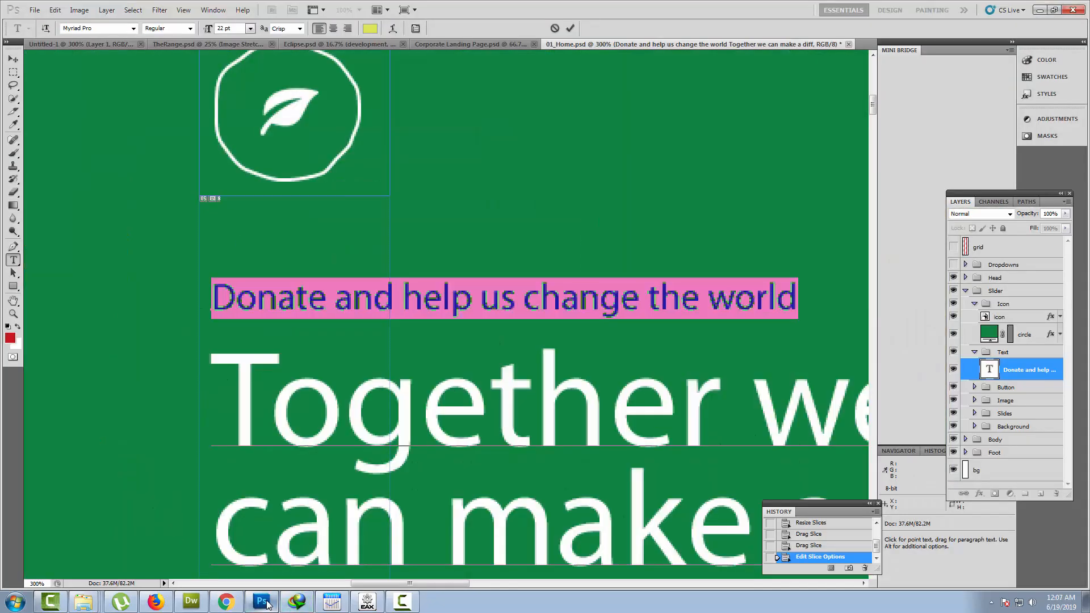
pyautogui.click(264, 603)
pyautogui.scroll(2, 343, 298)
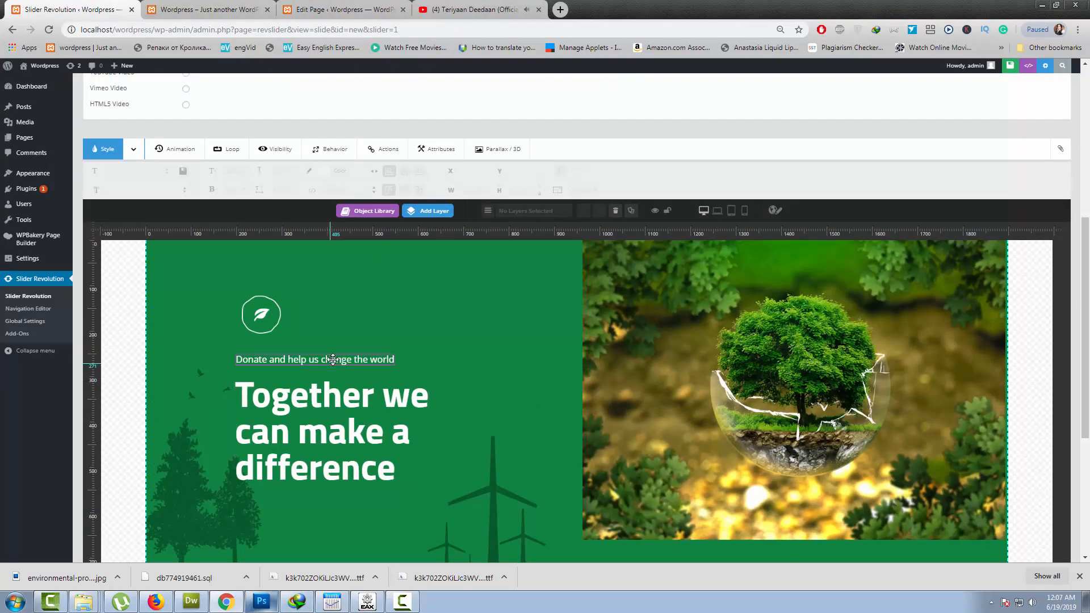
pyautogui.click(333, 358)
pyautogui.click(280, 171)
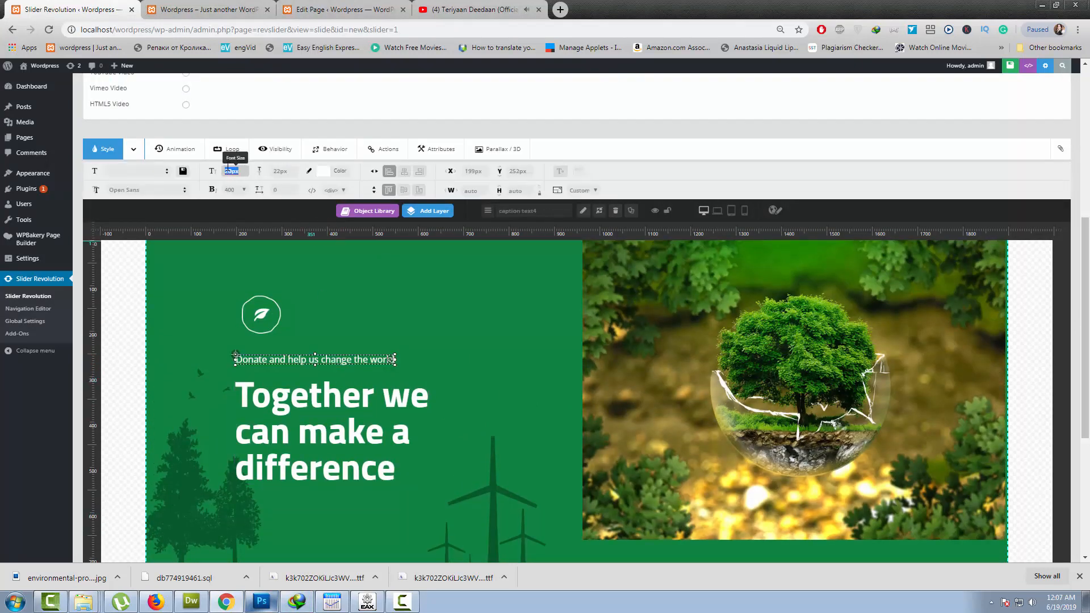
pyautogui.click(261, 602)
pyautogui.hotkey('alt', 'Tab')
pyautogui.click(342, 404)
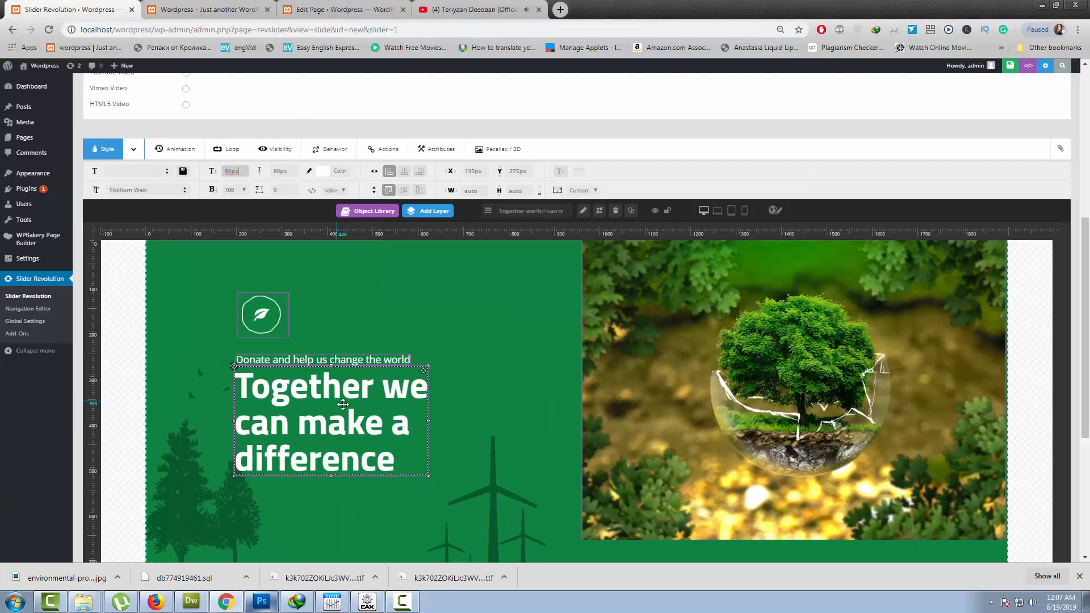
# In Photoshop, revert the text layer's font substitution through the history and look up the tagline's original font name, declining another substitution.
pyautogui.click(259, 603)
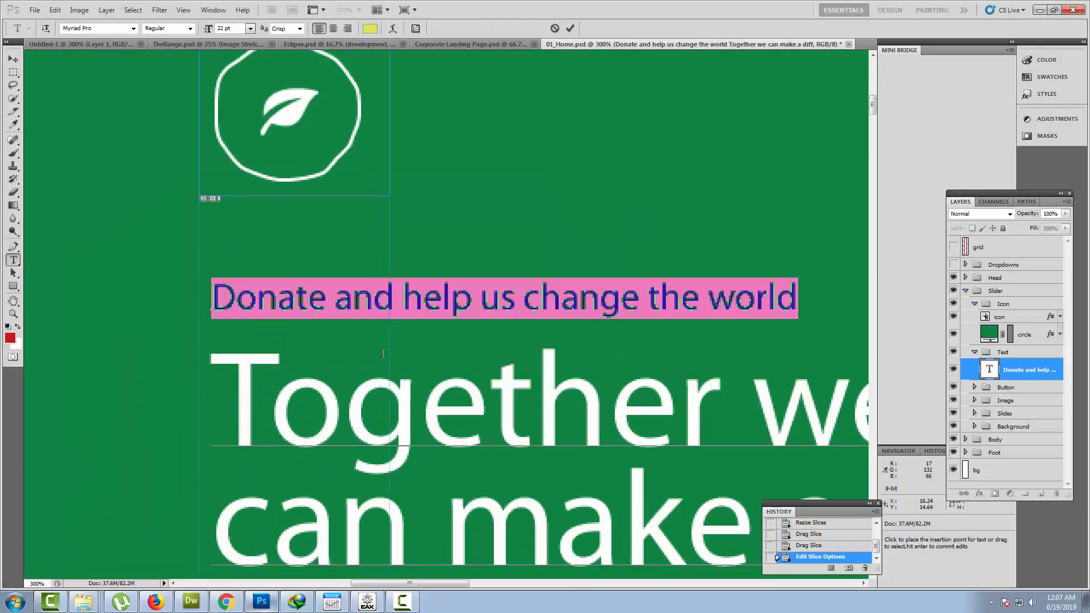
pyautogui.moveTo(877, 546); pyautogui.dragTo(876, 528)
pyautogui.click(841, 530)
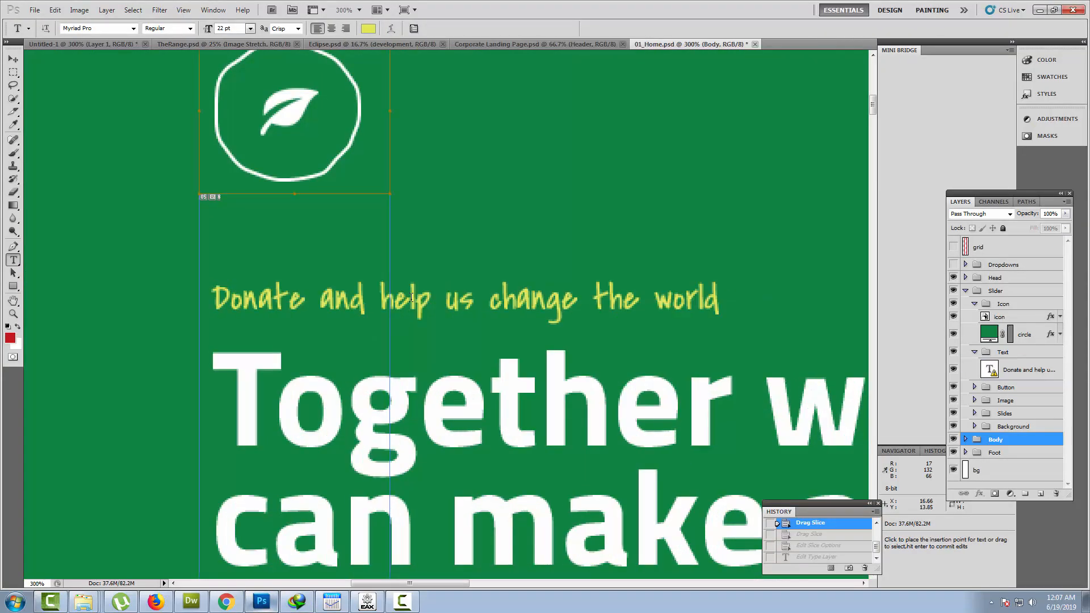
pyautogui.doubleClick(470, 299)
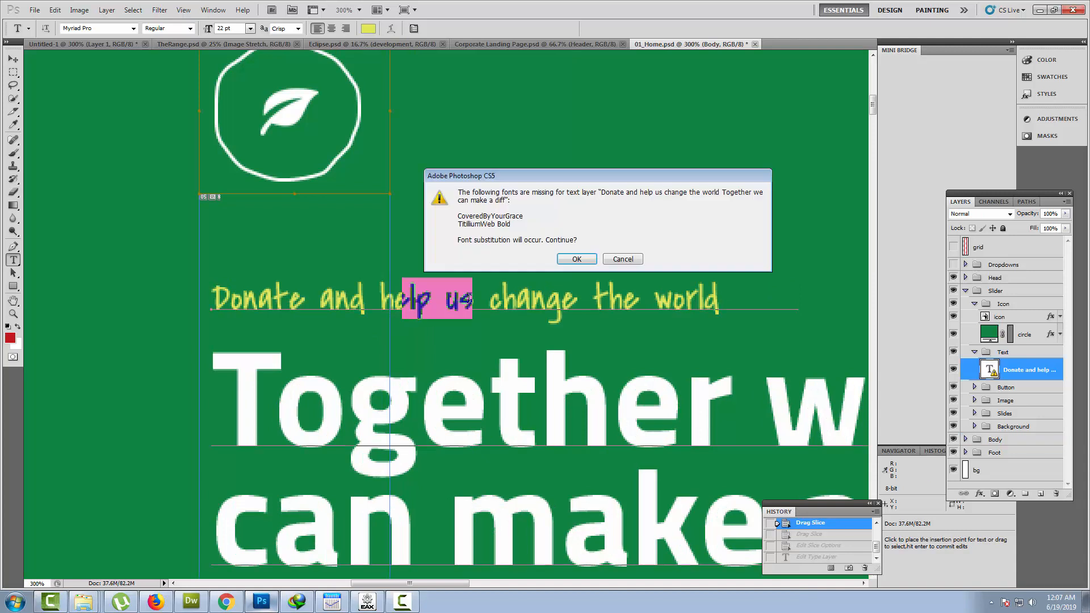
pyautogui.click(623, 259)
# Return to Slider Revolution and set the tagline layer's font family to Covered By Your Grace.
pyautogui.hotkey('alt', 'Tab')
pyautogui.click(319, 358)
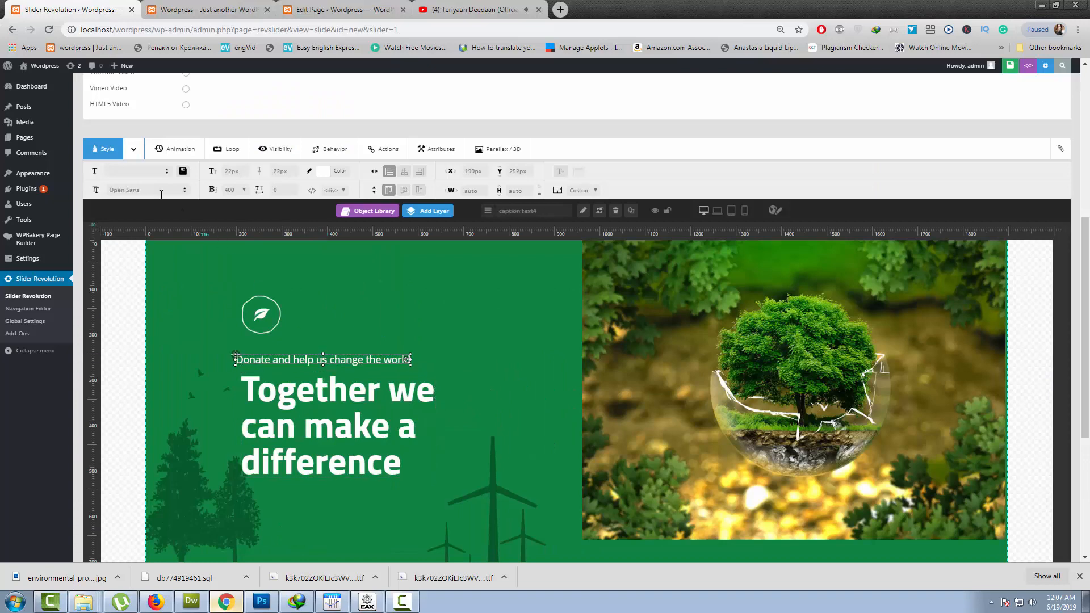
pyautogui.click(154, 190)
pyautogui.write('civerd')
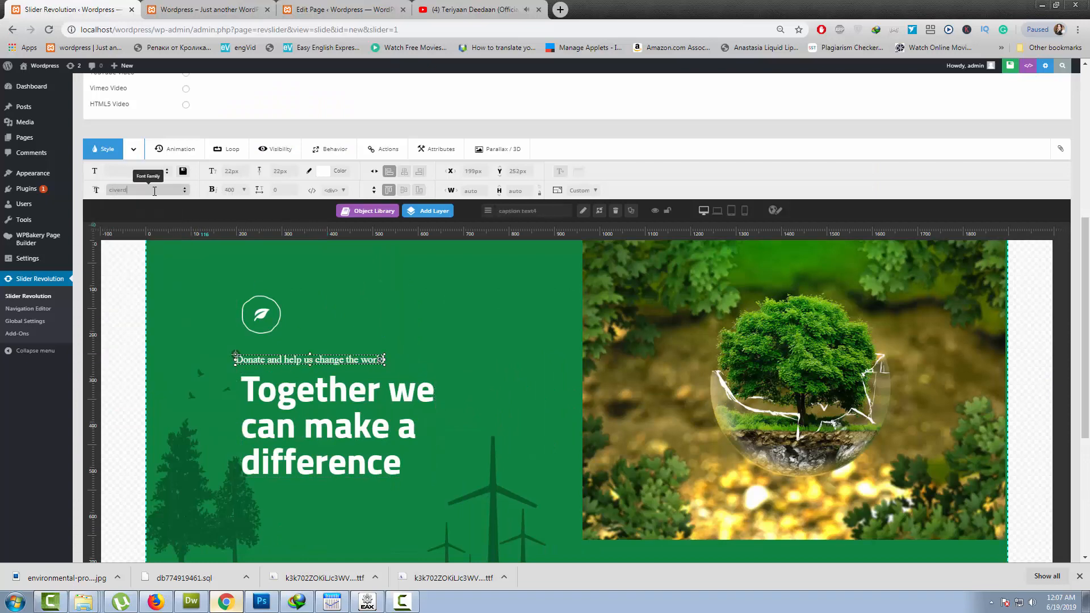
pyautogui.press('BackSpace')
pyautogui.press('BackSpace')
pyautogui.write('over')
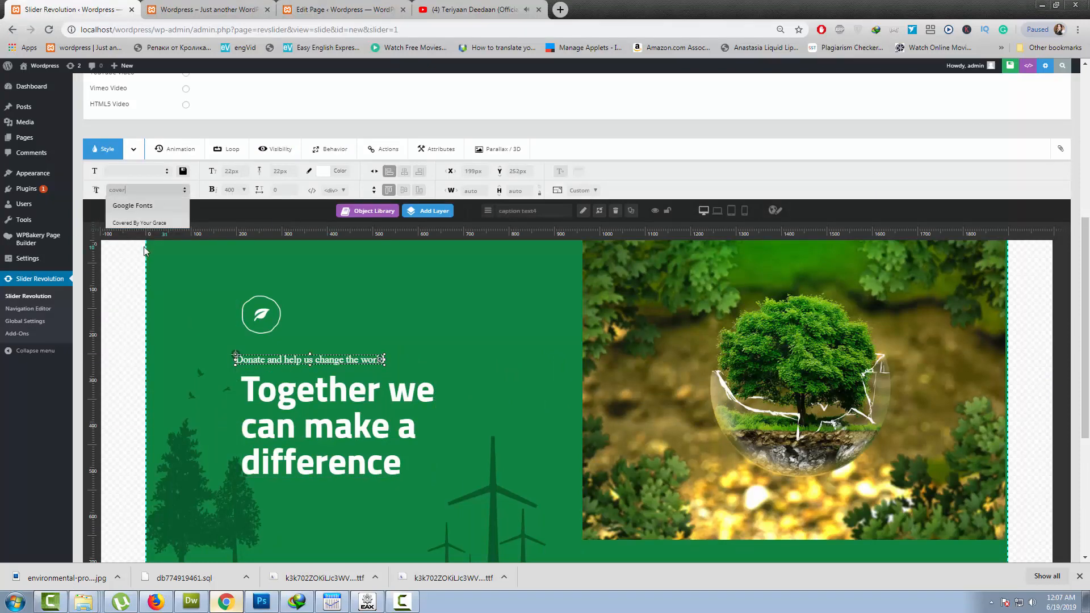
pyautogui.click(151, 224)
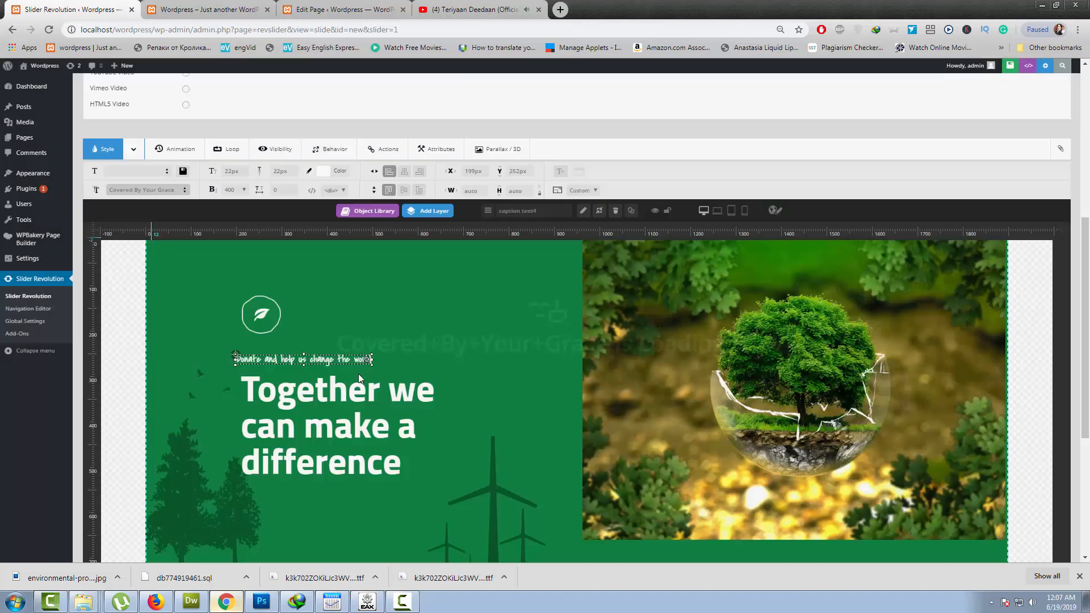
# Set the tagline's font size and line height to 23 px and move it to about X 210, Y 254 px.
pyautogui.doubleClick(238, 172)
pyautogui.write('23p')
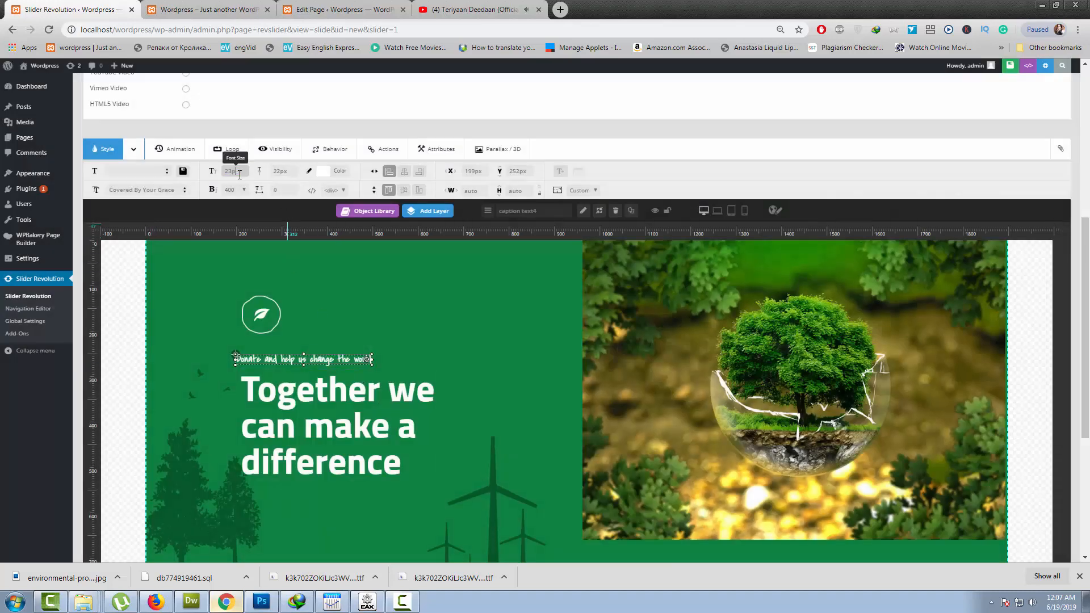
pyautogui.write('x')
pyautogui.moveTo(330, 362); pyautogui.dragTo(334, 363)
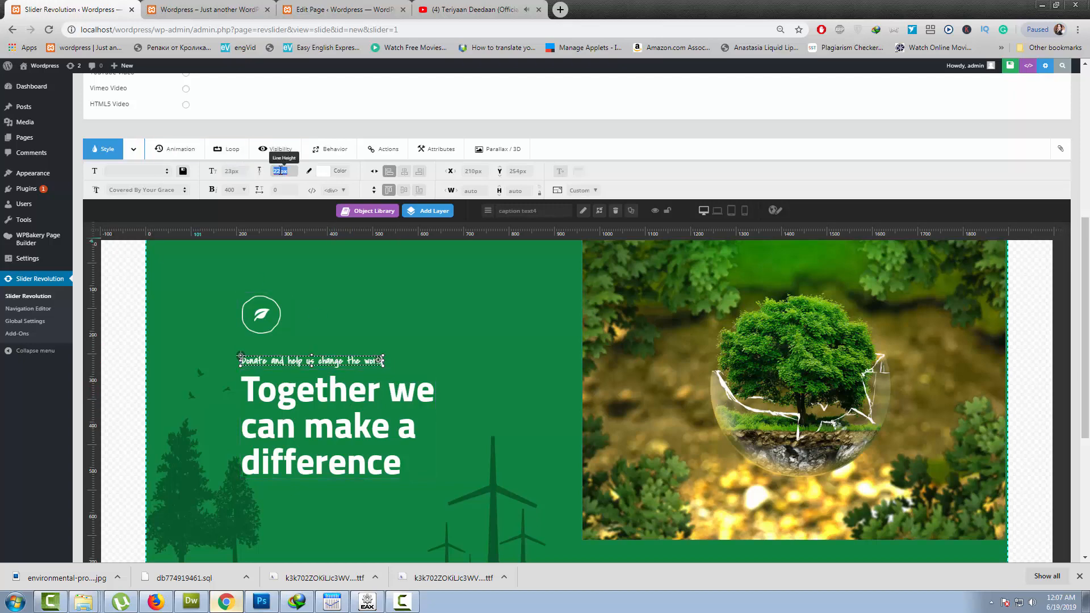
pyautogui.click(383, 316)
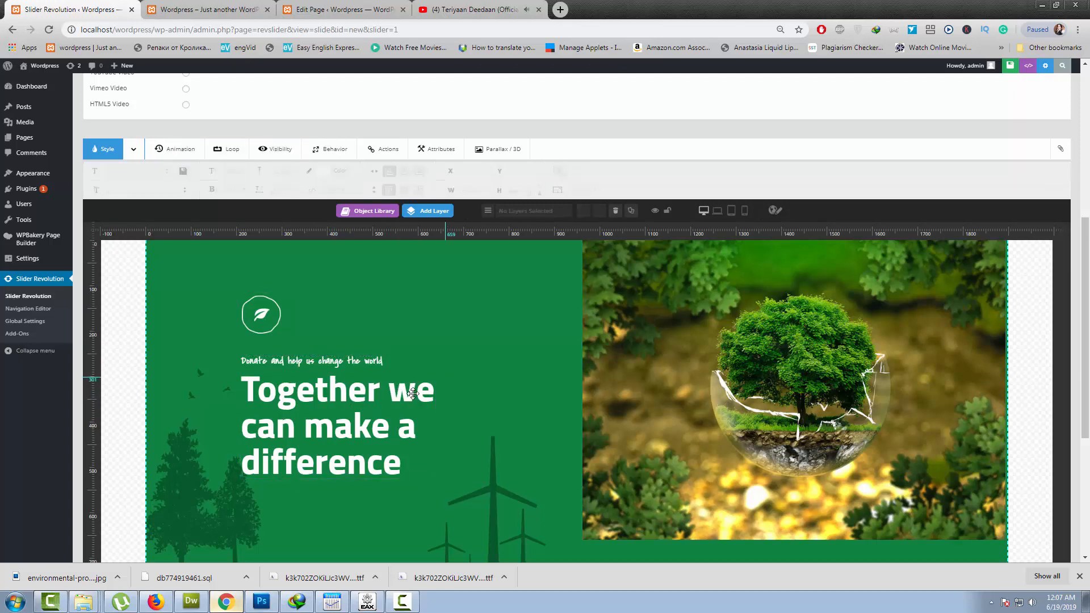
# Switch to Photoshop and get the tagline's text colour code from the colour picker.
pyautogui.hotkey('alt', 'Tab')
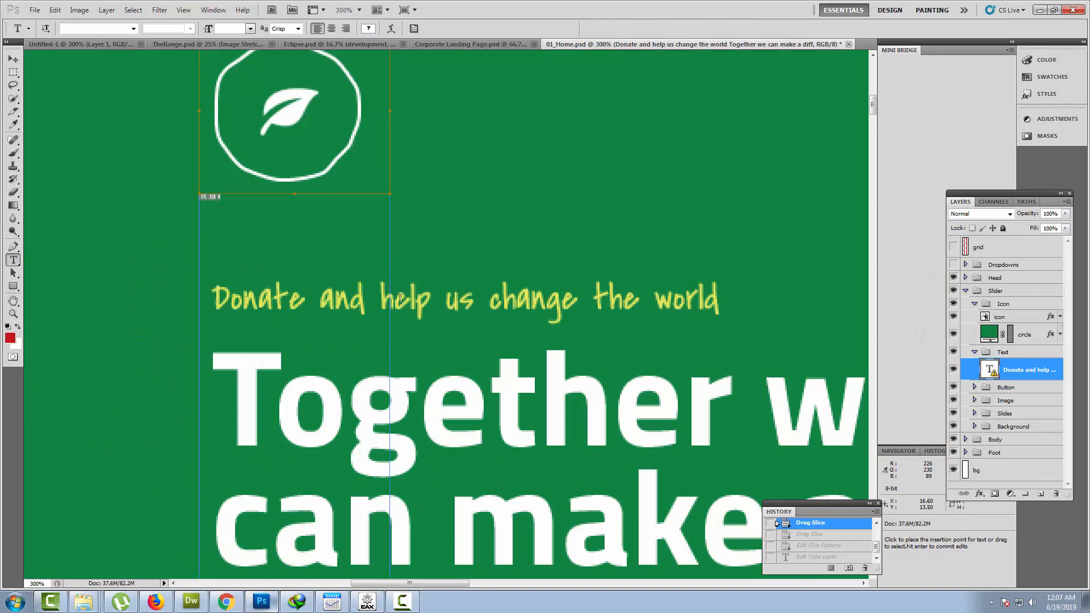
pyautogui.moveTo(400, 299); pyautogui.dragTo(413, 300)
pyautogui.click(581, 258)
pyautogui.click(370, 29)
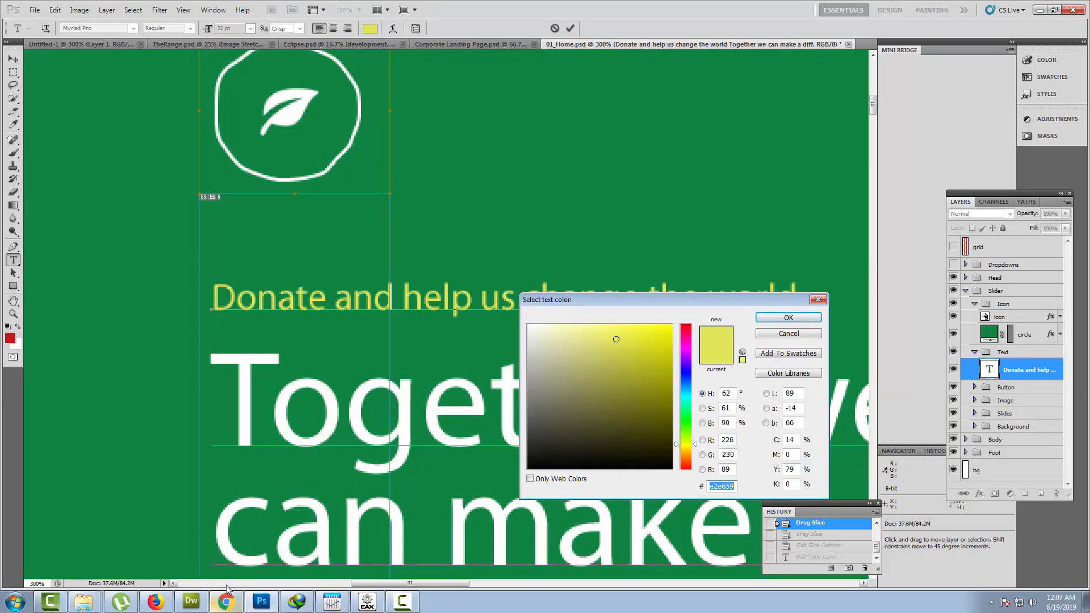
# Back in Slider Revolution, set the tagline layer's text colour to #e2e659.
pyautogui.hotkey('alt', 'Tab')
pyautogui.click(331, 364)
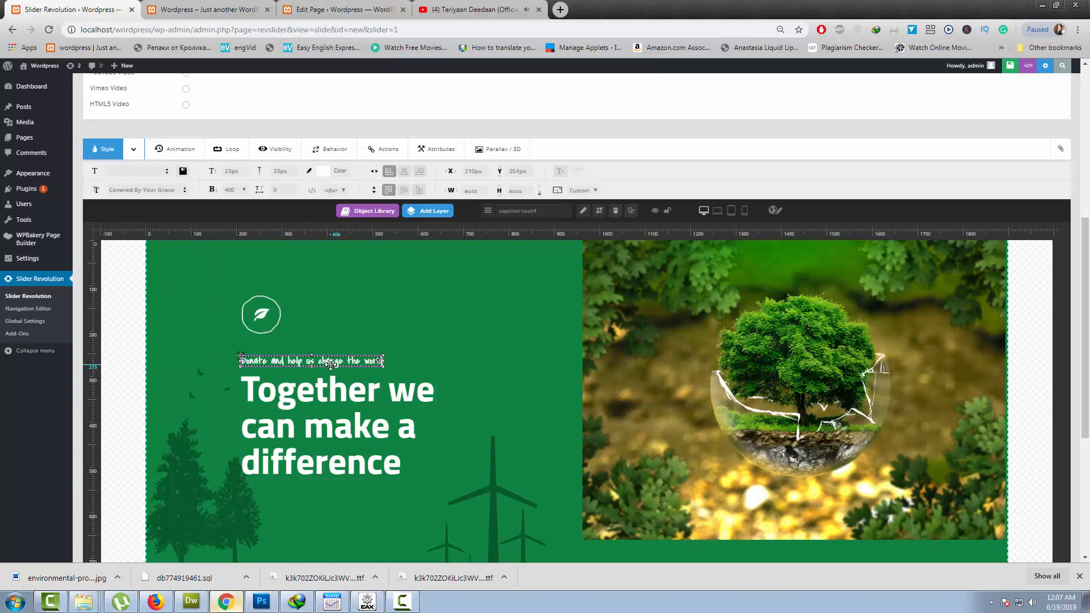
pyautogui.click(328, 171)
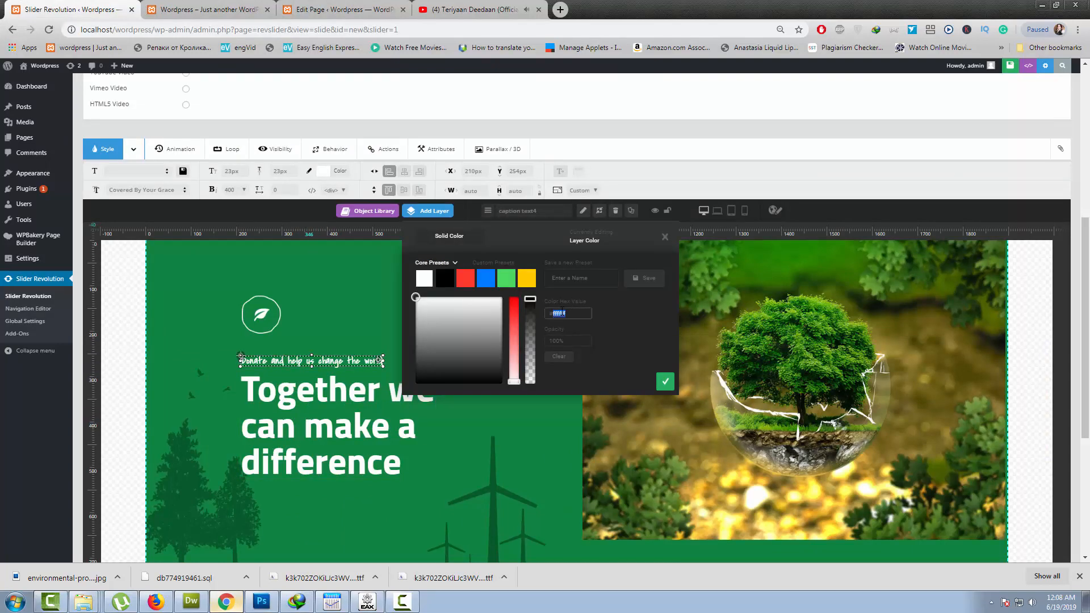
pyautogui.click(660, 383)
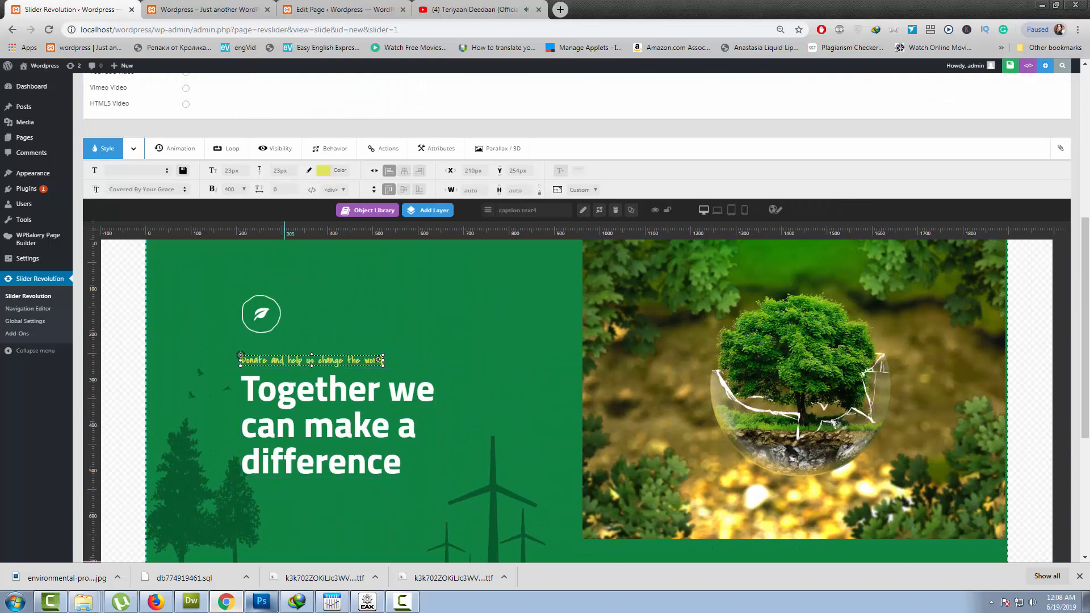
# Switch to Photoshop, leave the tagline's colour picker and text edit, and inspect the Start Today! button label in the banner design.
pyautogui.click(267, 602)
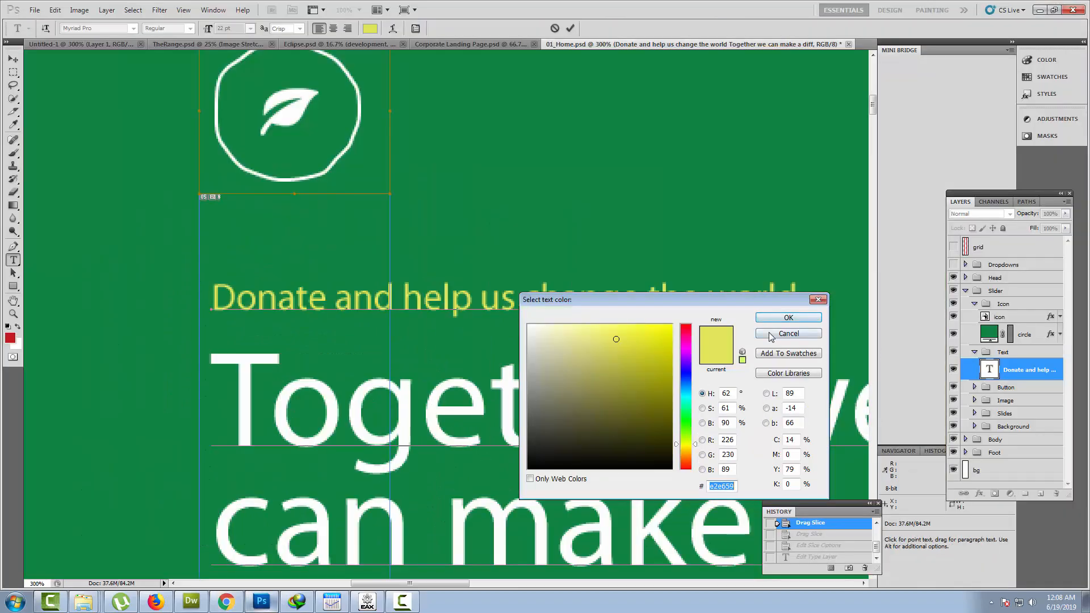
pyautogui.click(771, 335)
pyautogui.scroll(-10, 768, 334)
pyautogui.scroll(2, 768, 334)
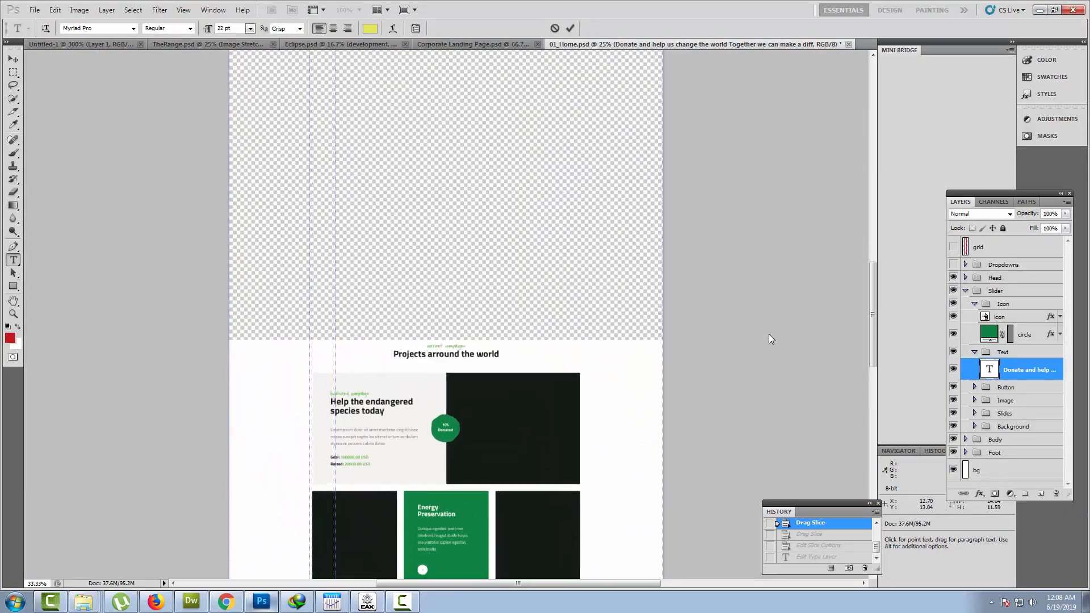
pyautogui.scroll(2, 769, 334)
pyautogui.scroll(-1, 352, 236)
pyautogui.moveTo(873, 311); pyautogui.dragTo(877, 156)
pyautogui.hotkey('ctrl', '+')
pyautogui.hotkey('ctrl', '+')
pyautogui.hotkey('ctrl', '+')
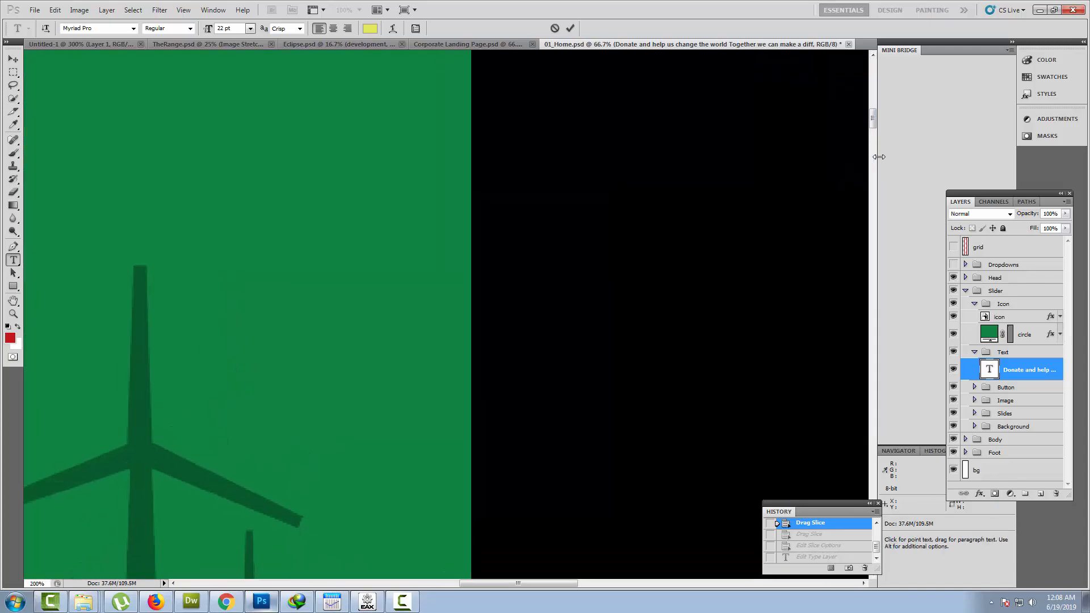
pyautogui.hotkey('ctrl', '-')
pyautogui.hotkey('ctrl', '-')
pyautogui.hotkey('ctrl', '-')
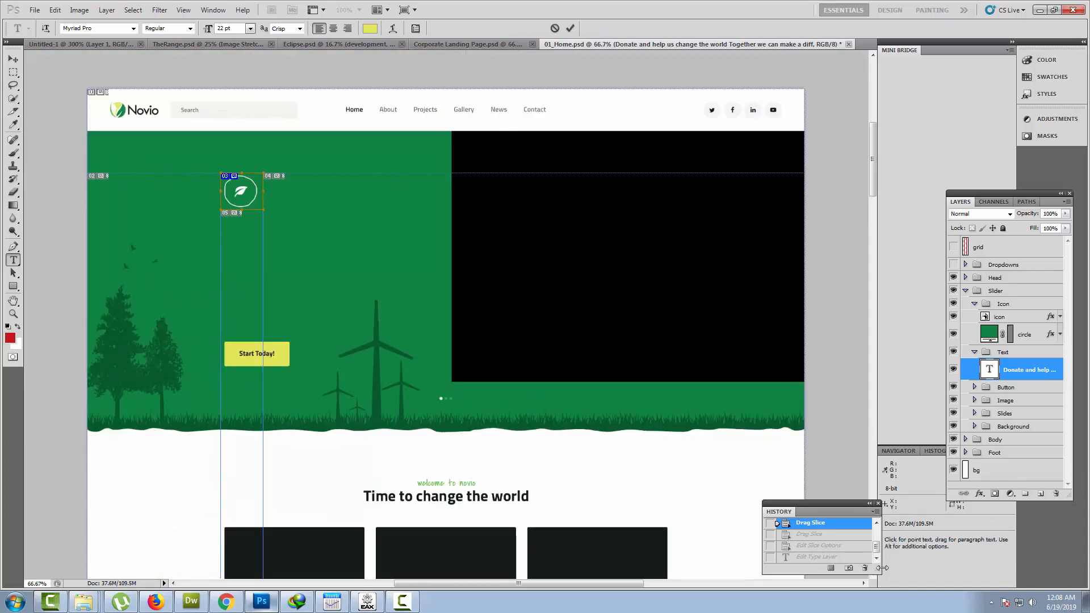
pyautogui.moveTo(876, 549); pyautogui.dragTo(875, 532)
pyautogui.click(842, 531)
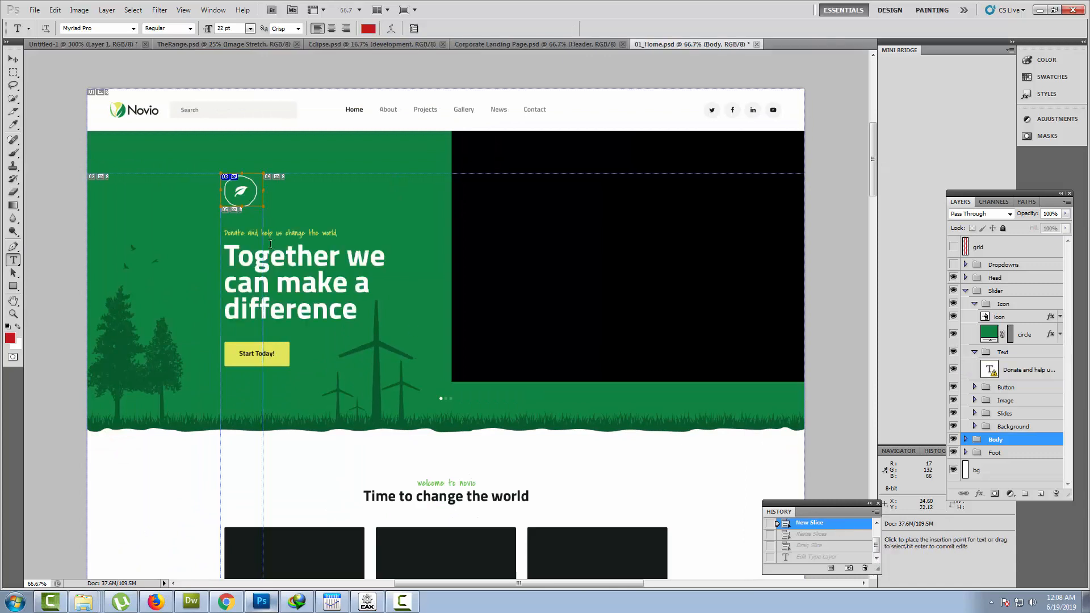
pyautogui.click(241, 358)
pyautogui.press('Return')
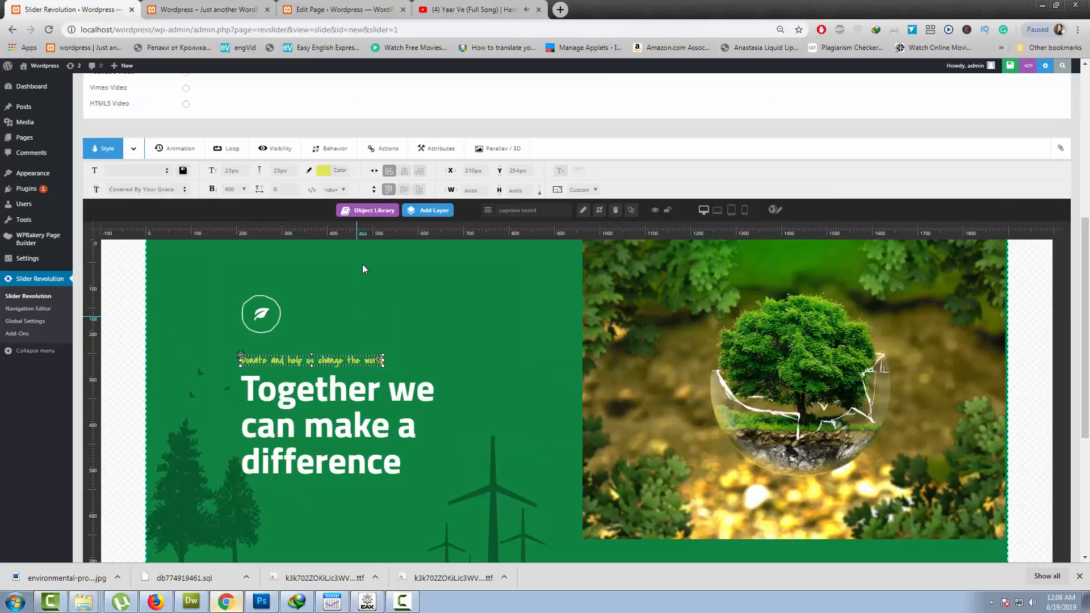
# Return to Slider Revolution and add a button layer using the large dark button style in the second row.
pyautogui.moveTo(430, 211)
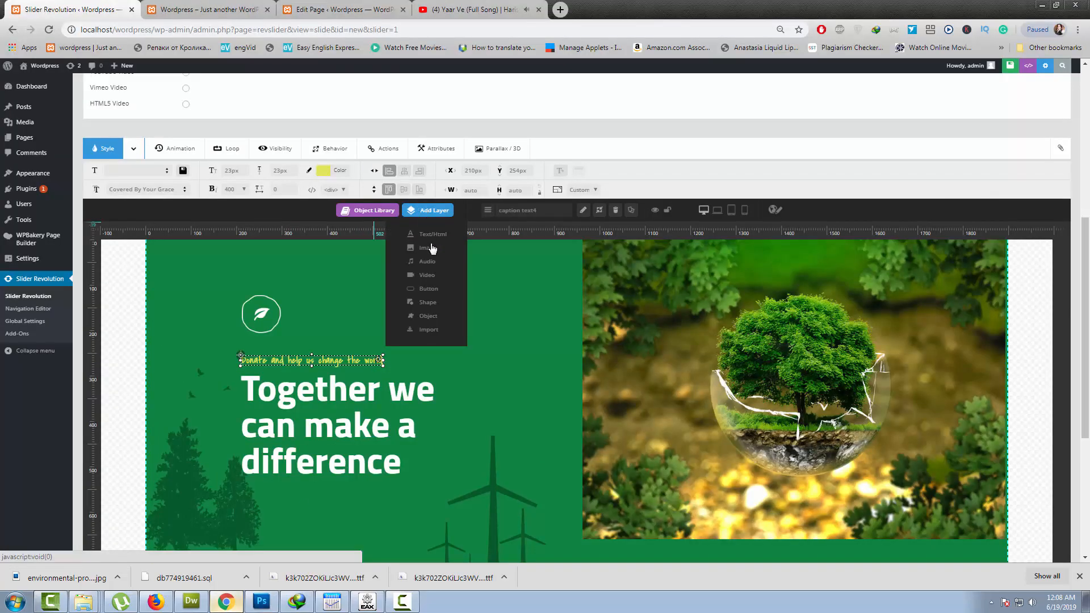
pyautogui.click(433, 289)
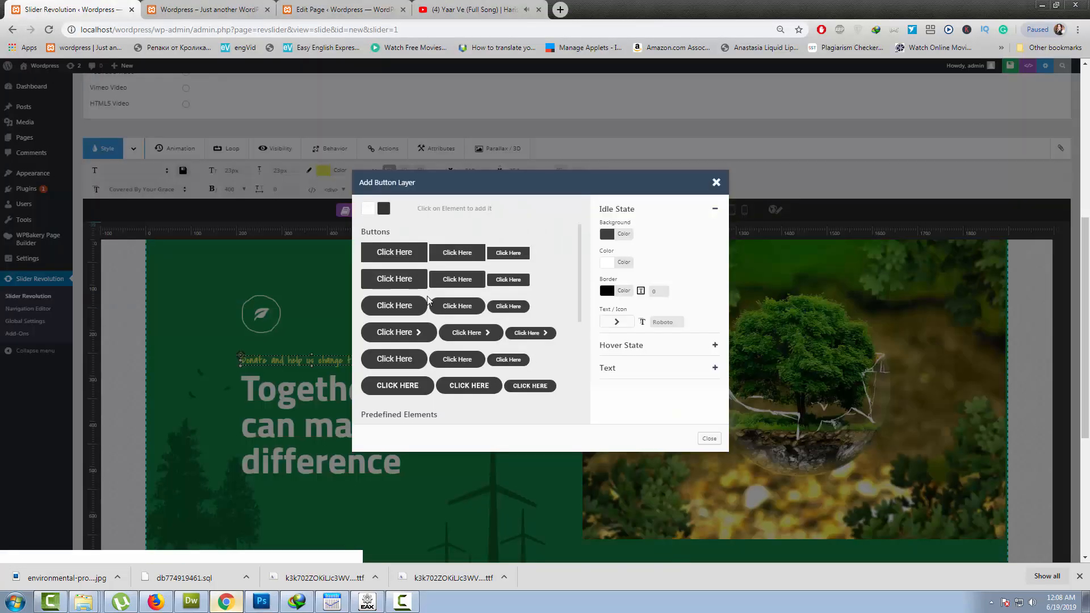
pyautogui.click(261, 601)
pyautogui.click(262, 603)
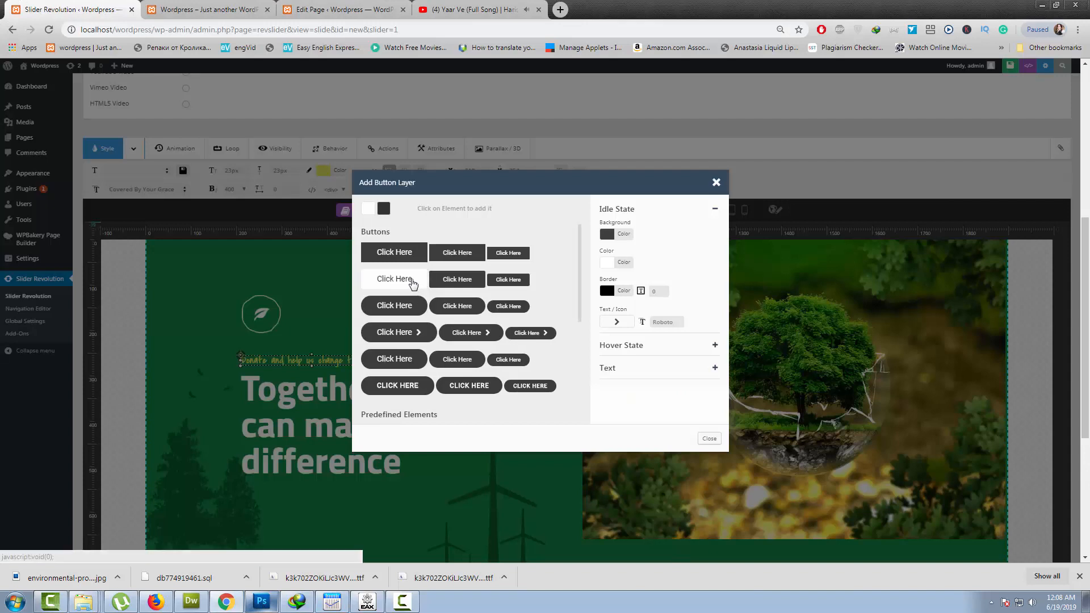
pyautogui.click(405, 284)
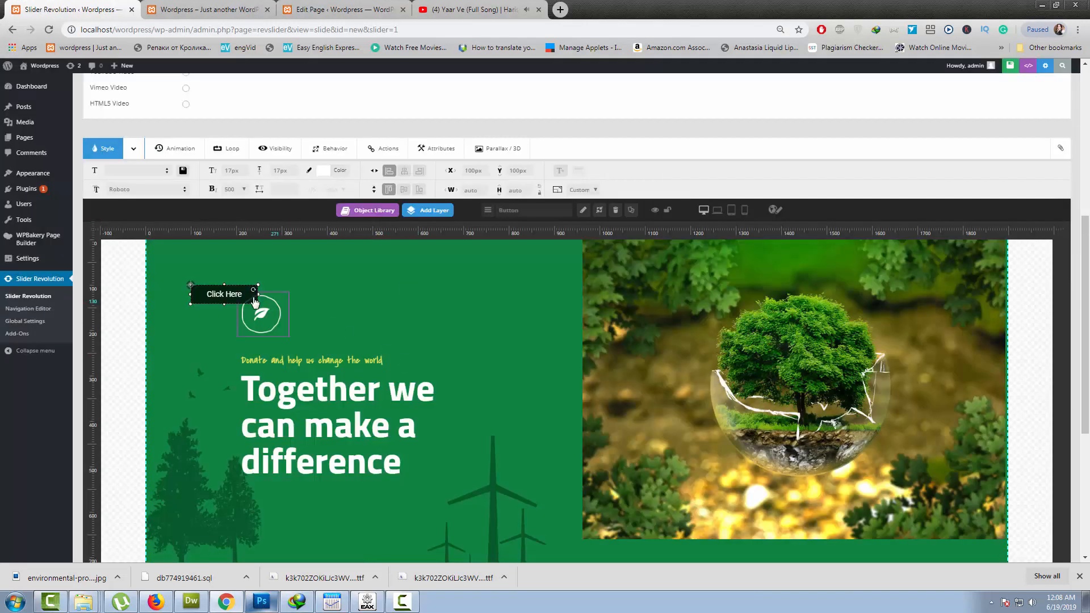
# Move the button below the headline to about X 210, Y 573 px and change its label to "Start Today!".
pyautogui.moveTo(253, 302); pyautogui.dragTo(278, 509)
pyautogui.doubleClick(278, 511)
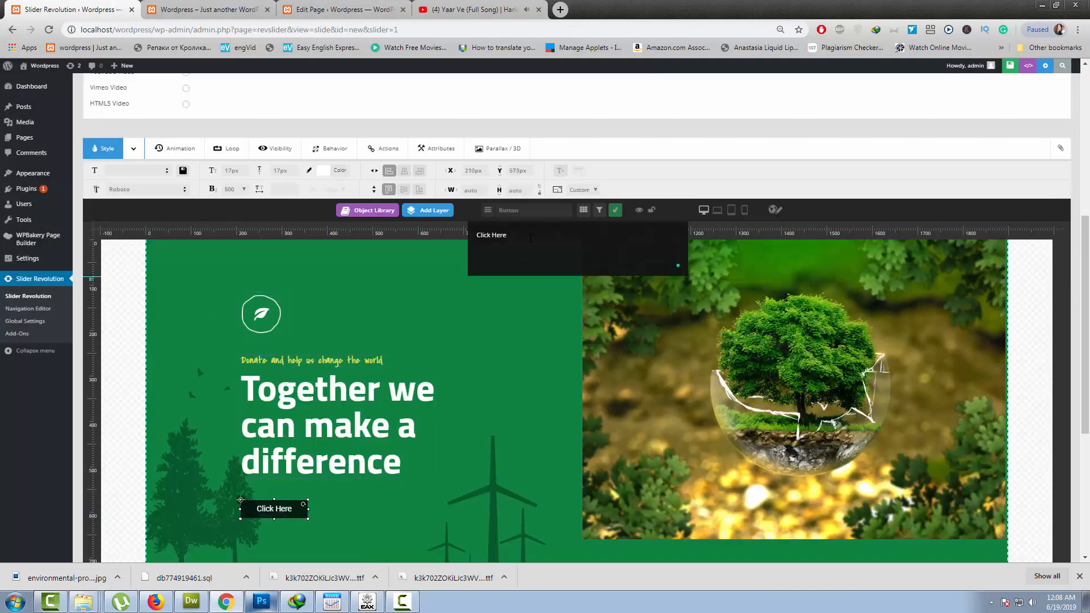
pyautogui.moveTo(508, 235); pyautogui.dragTo(444, 239)
pyautogui.write('Start Today!')
pyautogui.click(465, 475)
pyautogui.click(281, 511)
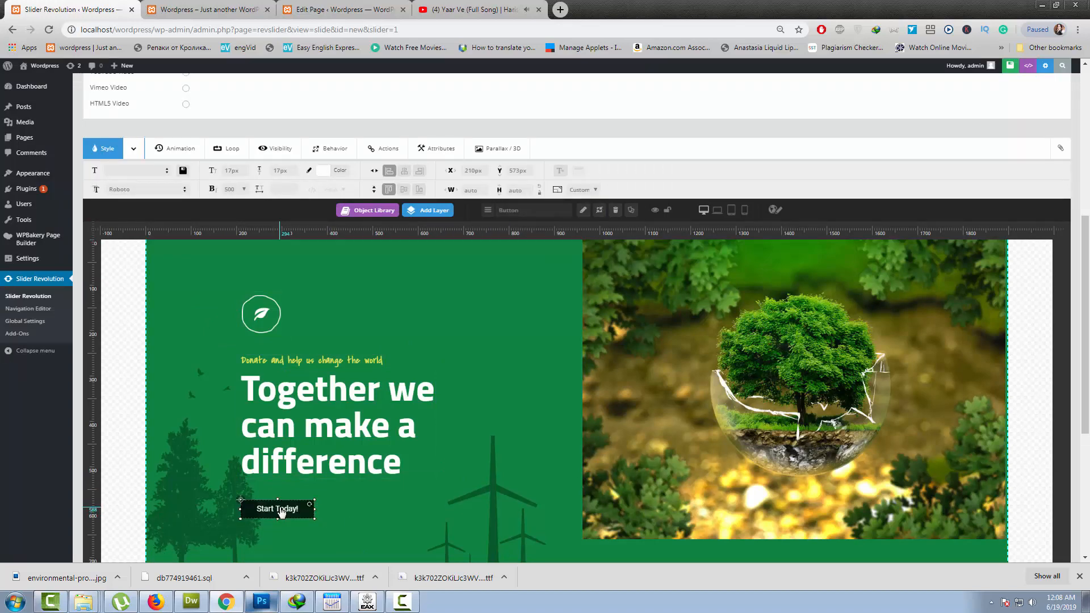
# Reopen the Start Today! button's text, then delete the button layer from the slide.
pyautogui.scroll(-2, 391, 468)
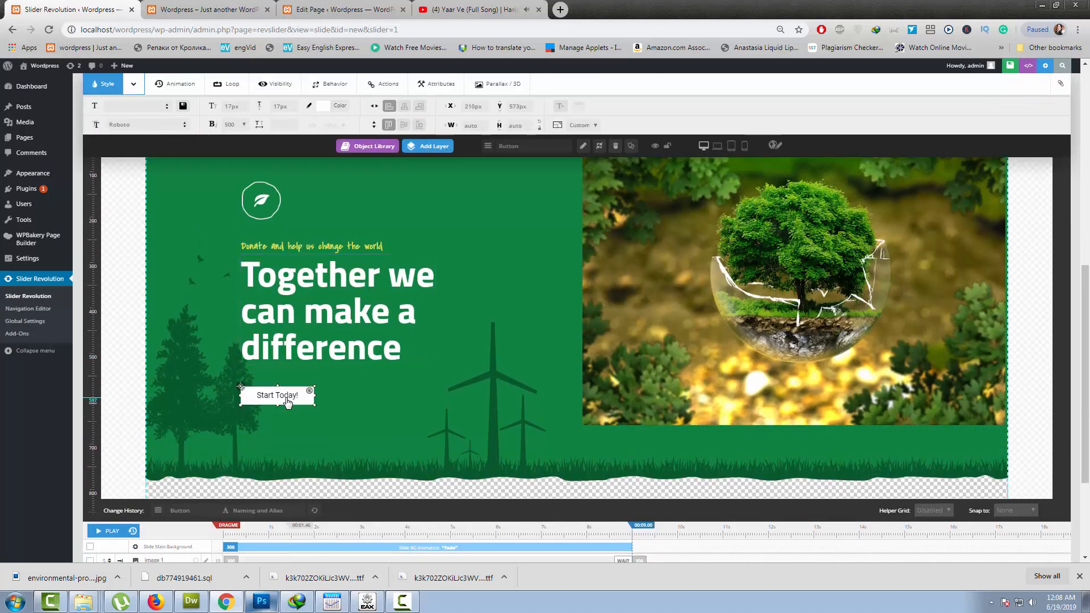
pyautogui.doubleClick(287, 400)
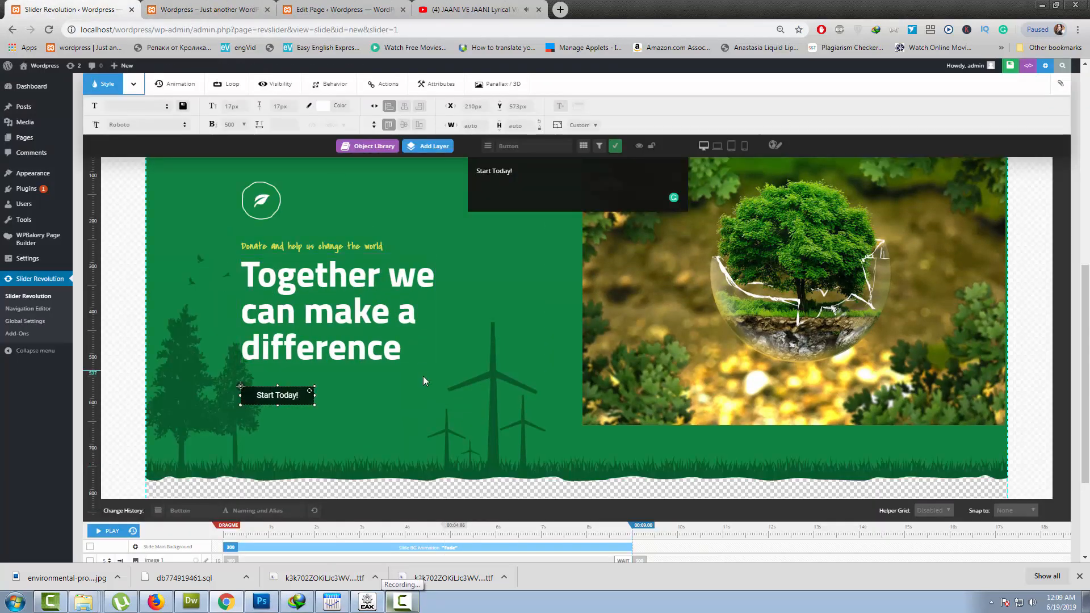
pyautogui.click(287, 399)
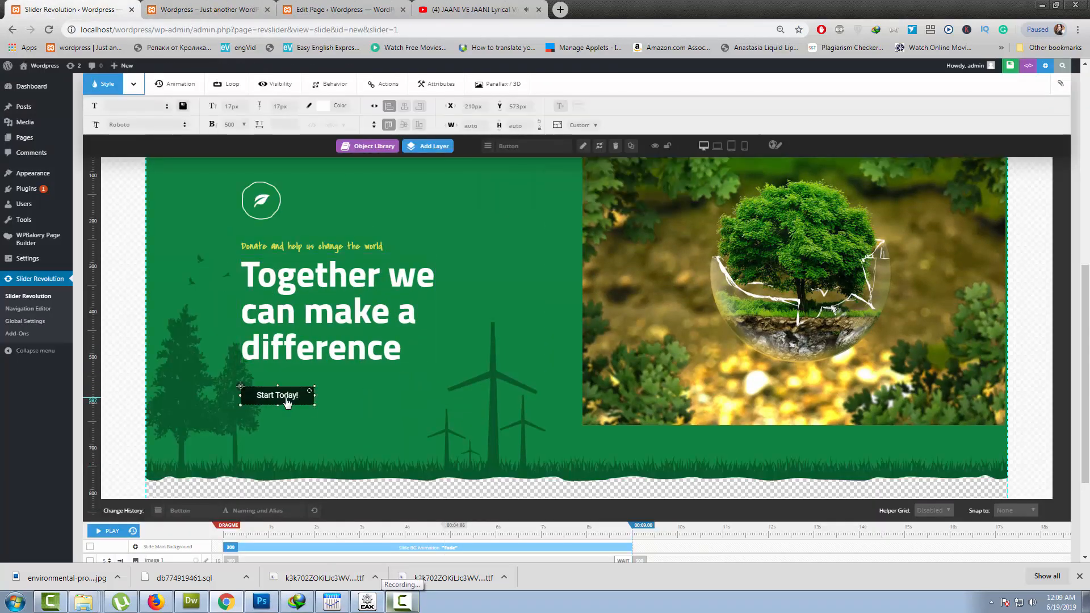
pyautogui.press('Delete')
pyautogui.click(600, 91)
# Switch to Photoshop, sample the banner button's yellow fill with the Eyedropper, view its colour code and return to Slider Revolution.
pyautogui.hotkey('alt', 'Tab')
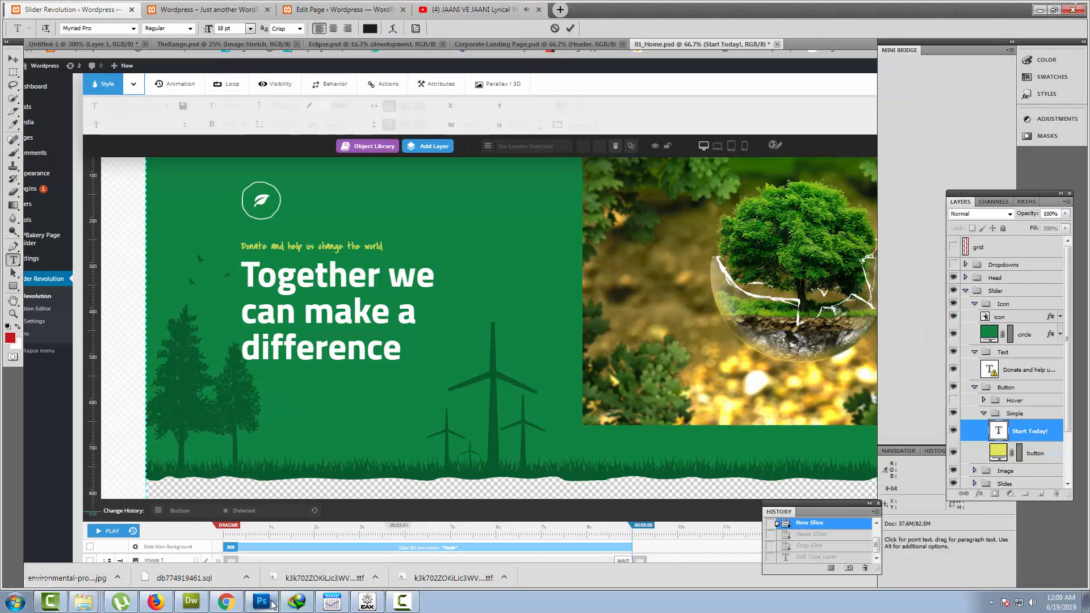
pyautogui.click(13, 125)
pyautogui.click(278, 352)
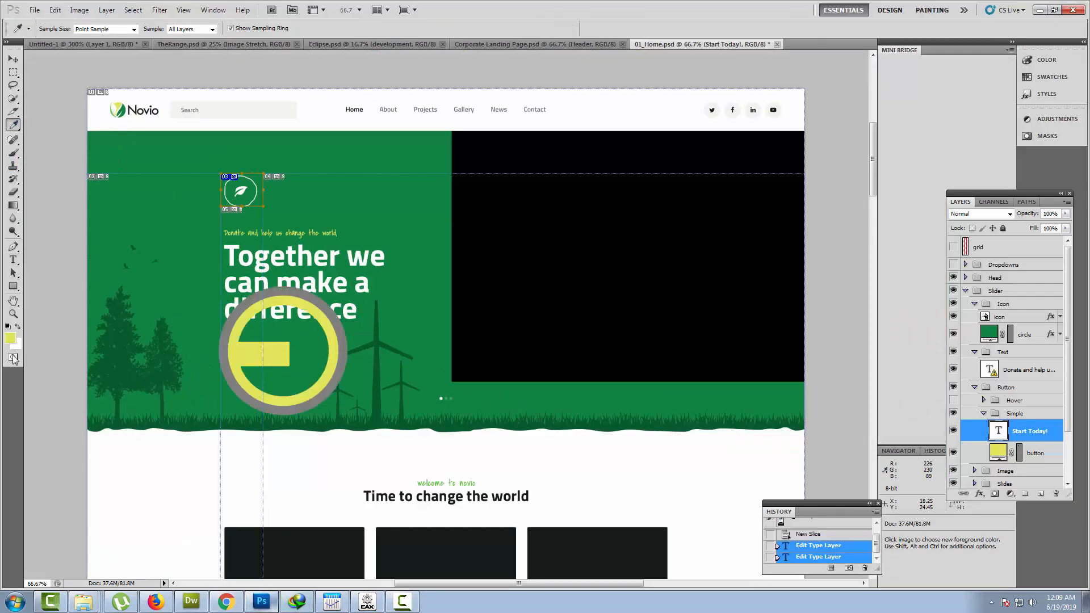
pyautogui.click(10, 338)
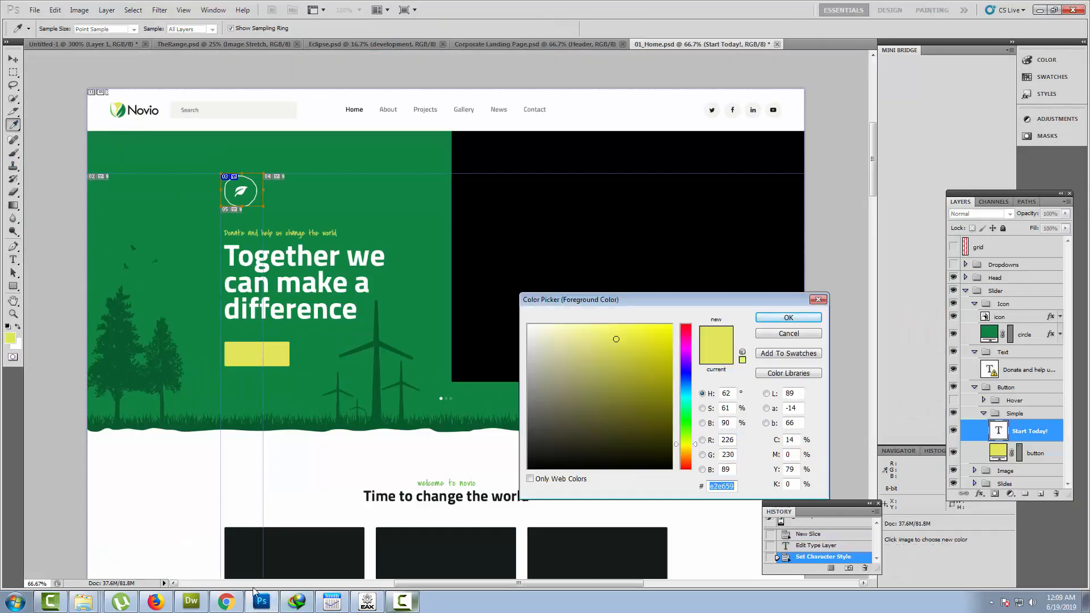
pyautogui.click(229, 605)
pyautogui.click(407, 149)
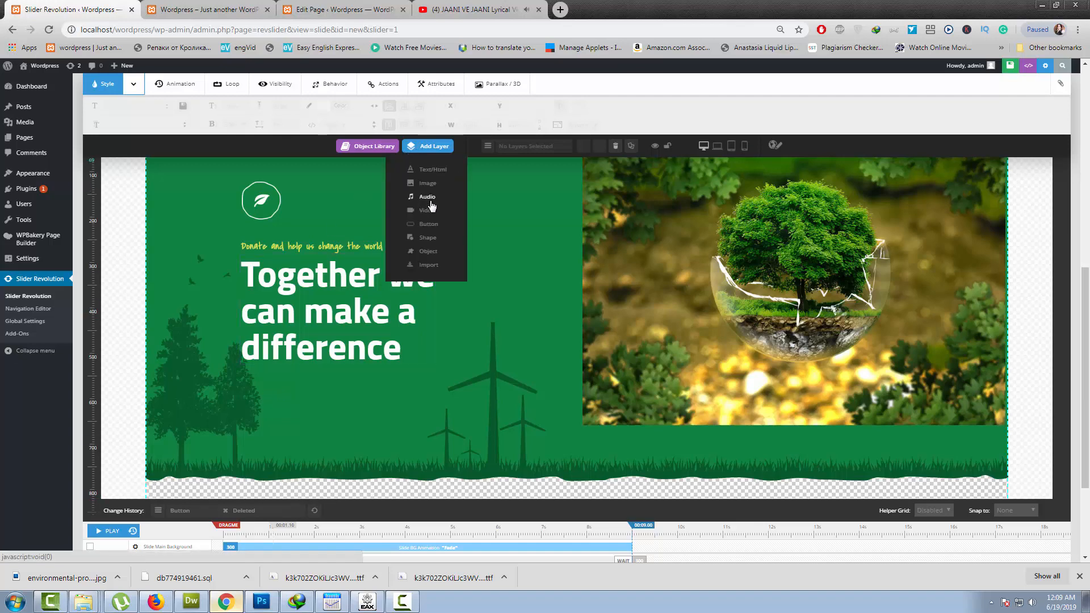
# Go back to Photoshop, select the yellow button shape and get its colour code from the foreground colour picker.
pyautogui.click(261, 601)
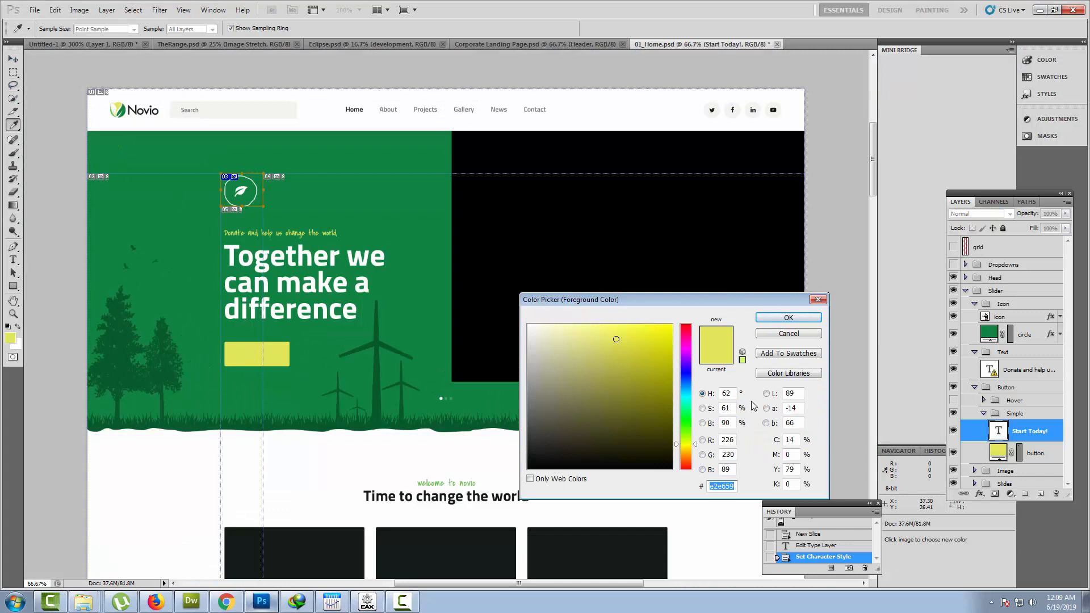
pyautogui.click(788, 334)
pyautogui.click(13, 59)
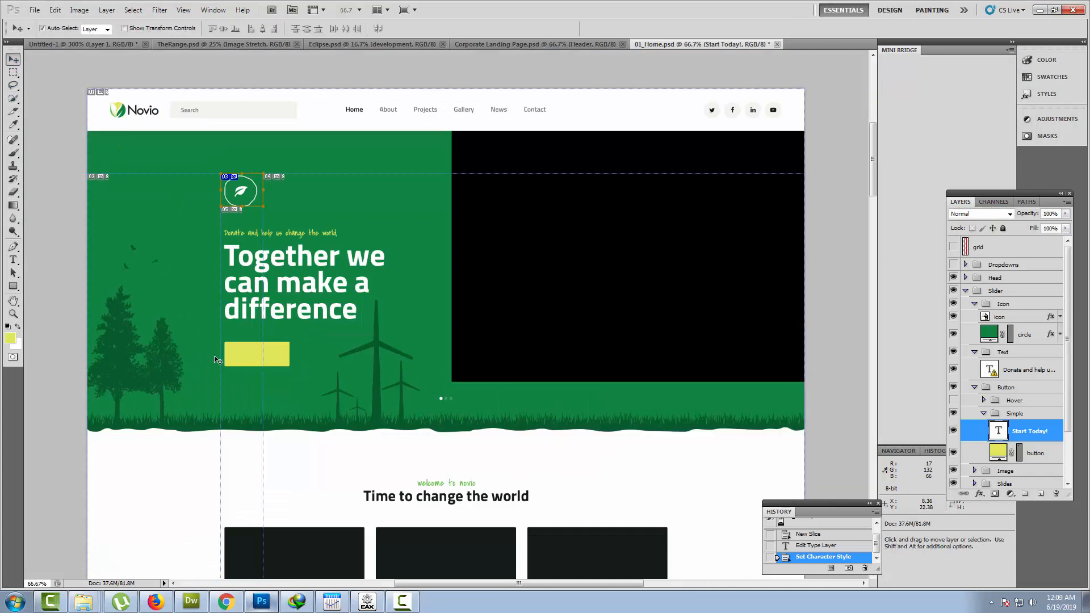
pyautogui.click(258, 362)
pyautogui.click(10, 338)
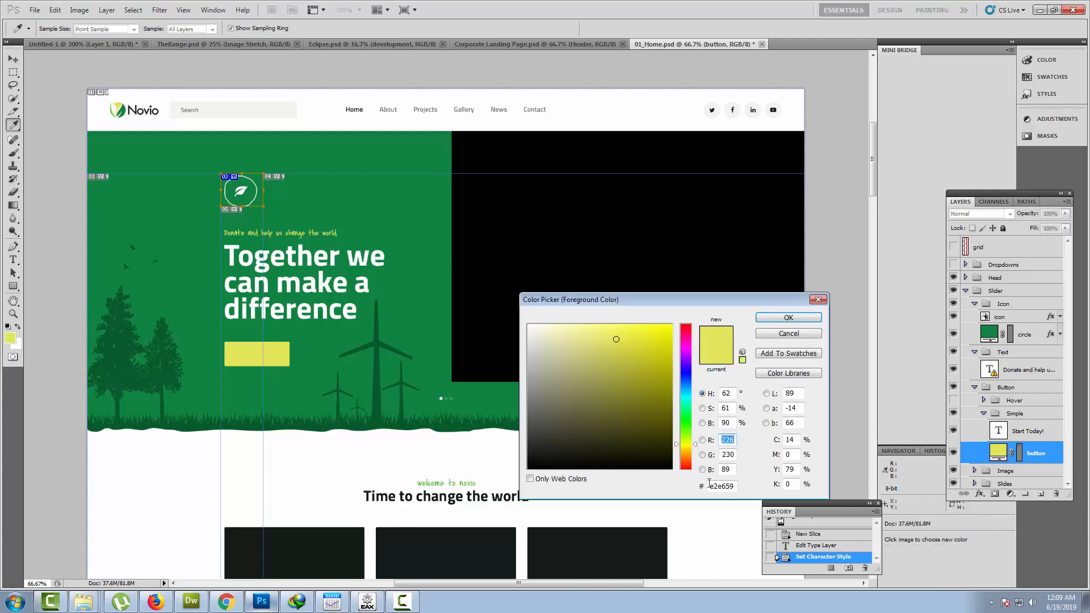
# Back in Slider Revolution, start a new button layer and set its idle background colour to #e2e659.
pyautogui.click(227, 604)
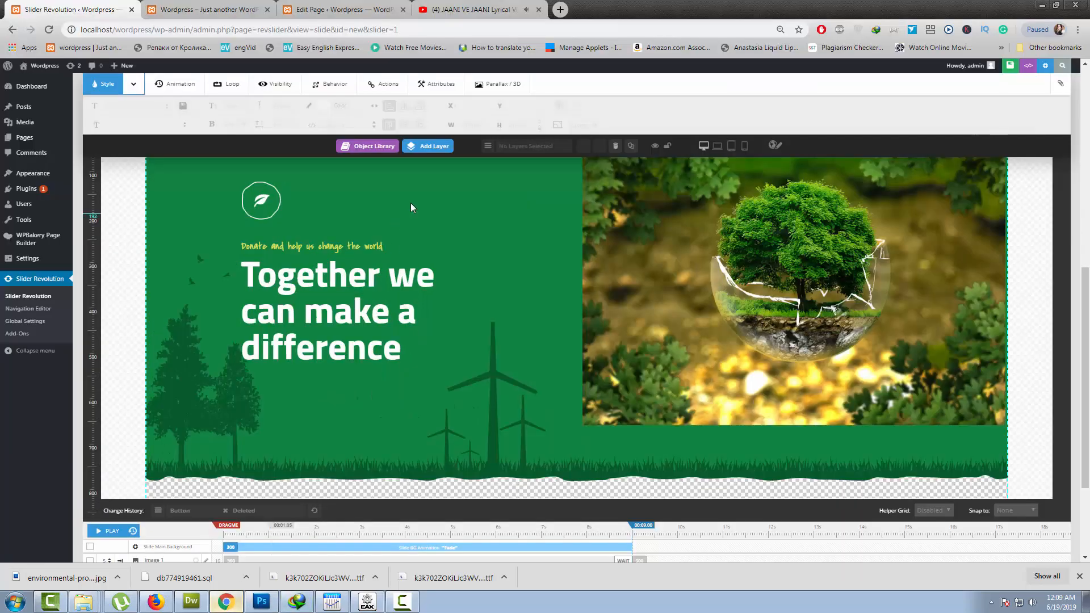
pyautogui.moveTo(430, 152)
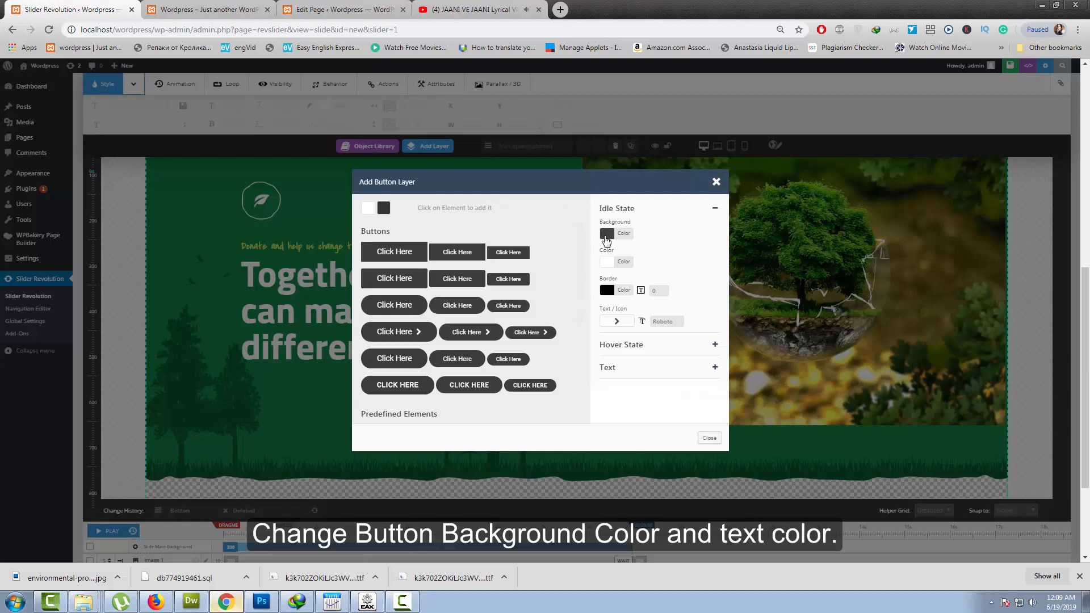
pyautogui.click(607, 235)
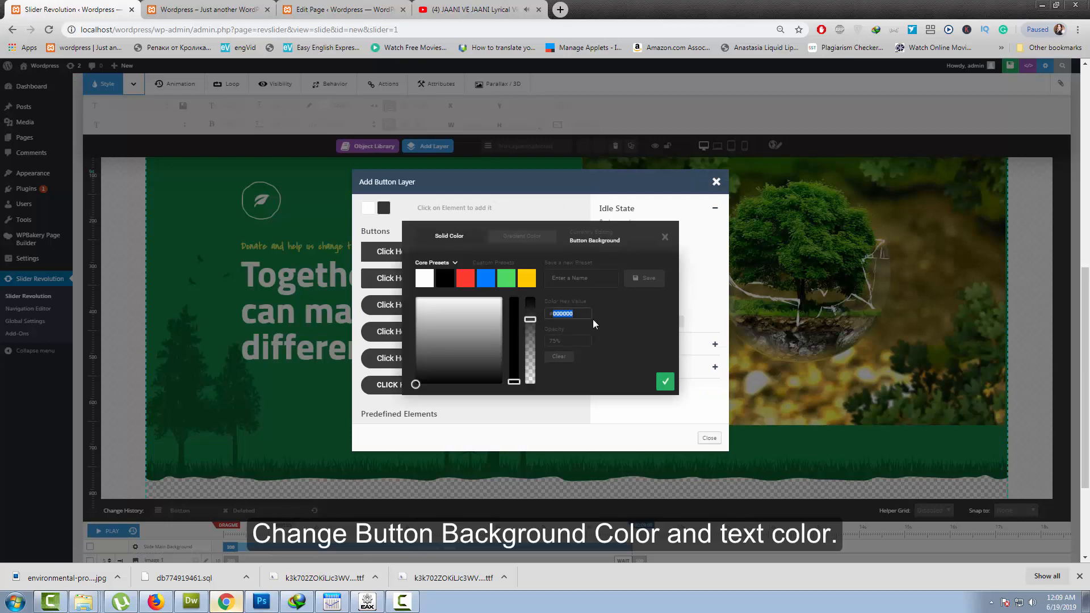
pyautogui.click(659, 386)
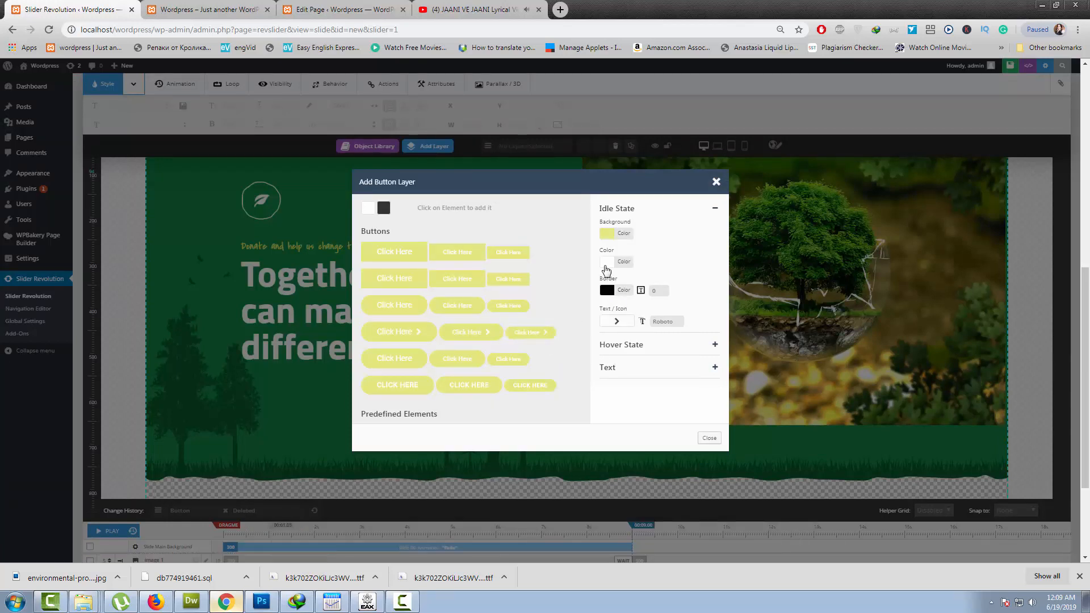
# Close the colour picker in Photoshop, then set the new button's idle text colour to black #000000 in Slider Revolution.
pyautogui.click(261, 602)
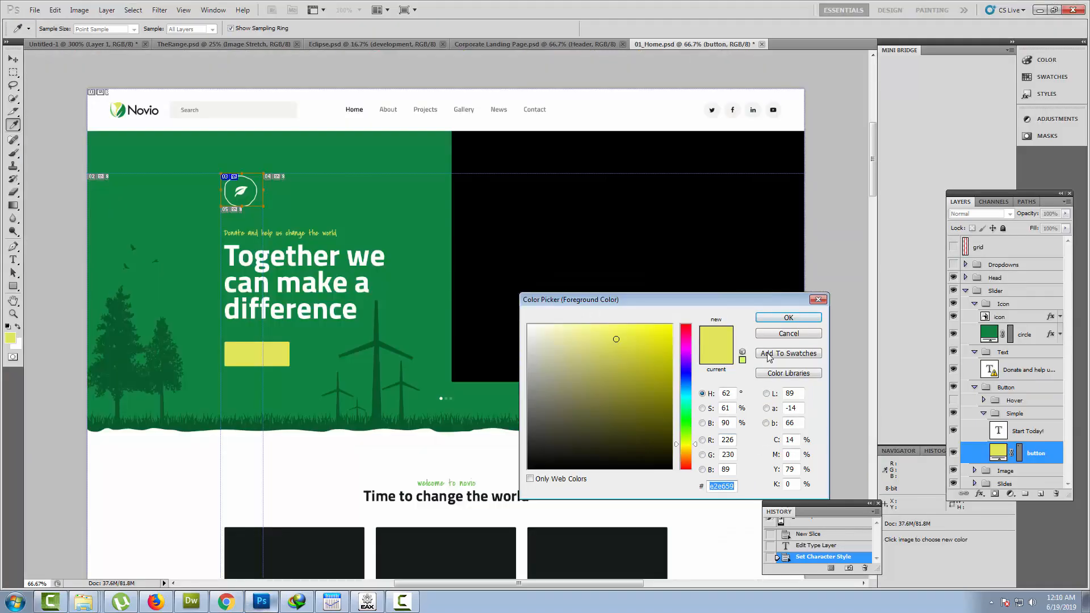
pyautogui.click(781, 334)
pyautogui.click(843, 524)
pyautogui.click(227, 603)
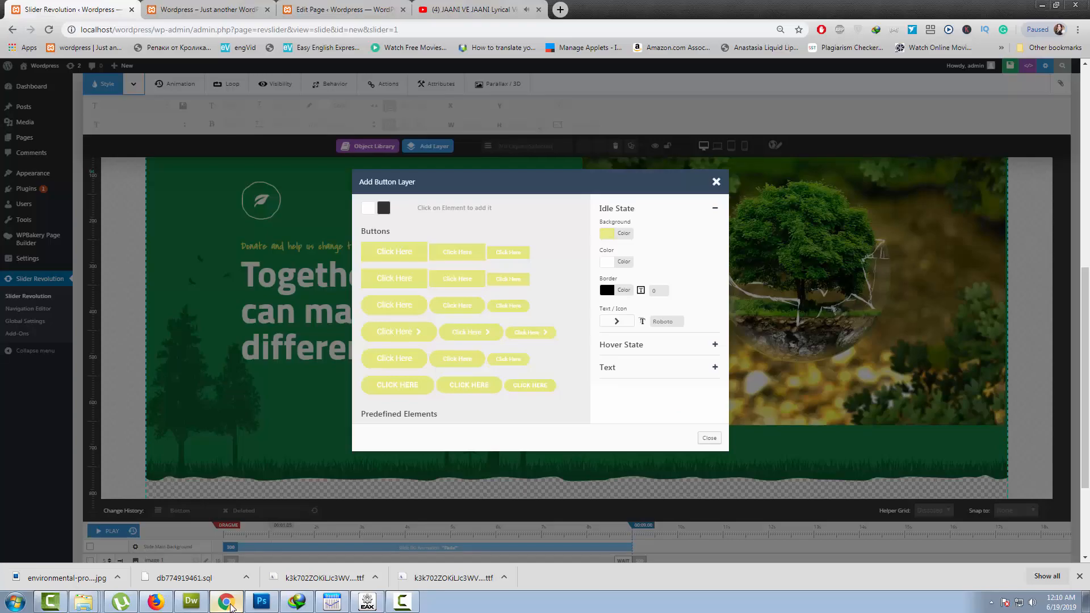
pyautogui.click(616, 234)
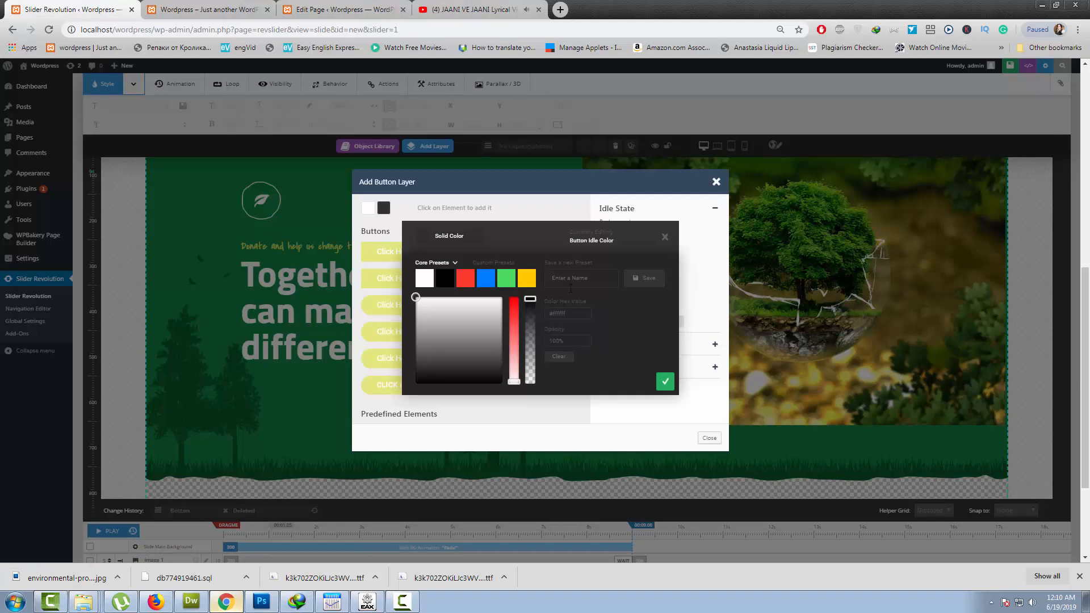
pyautogui.click(446, 286)
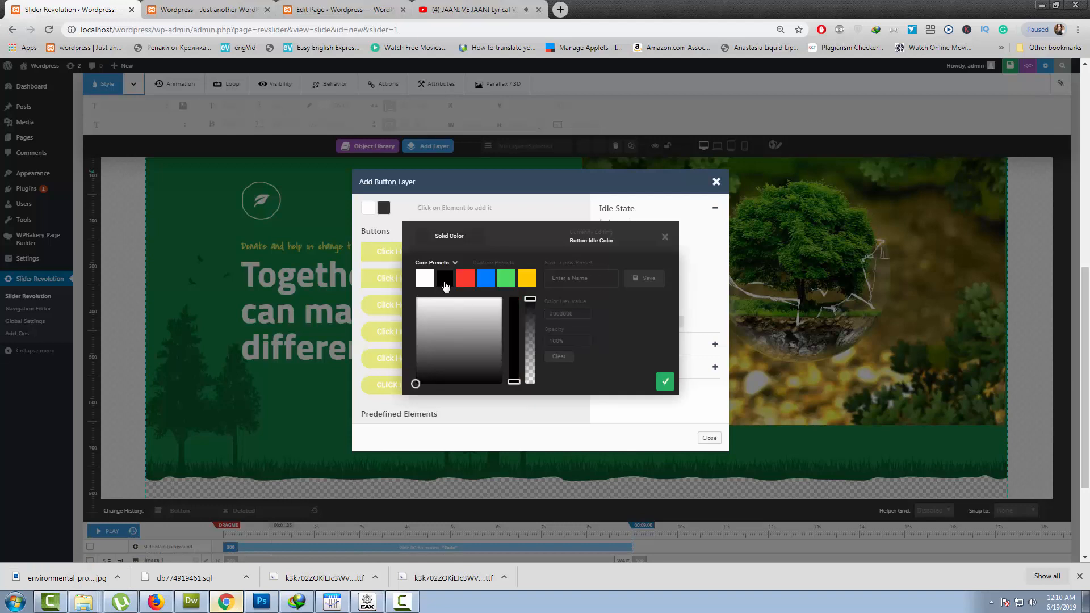
pyautogui.click(667, 384)
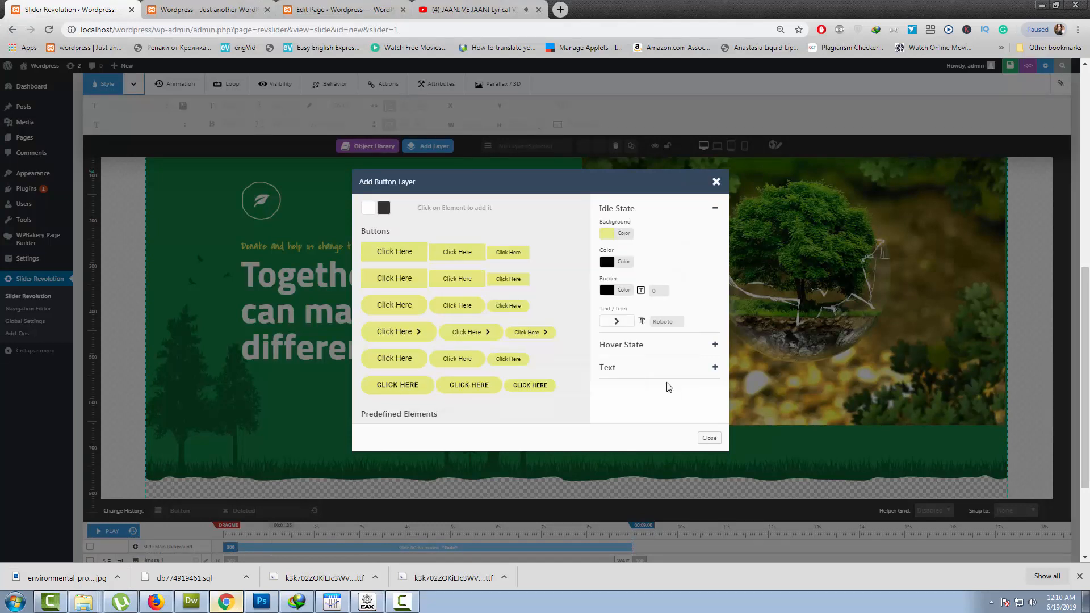
# Replace the new button's default label text with "Stay Today".
pyautogui.click(662, 372)
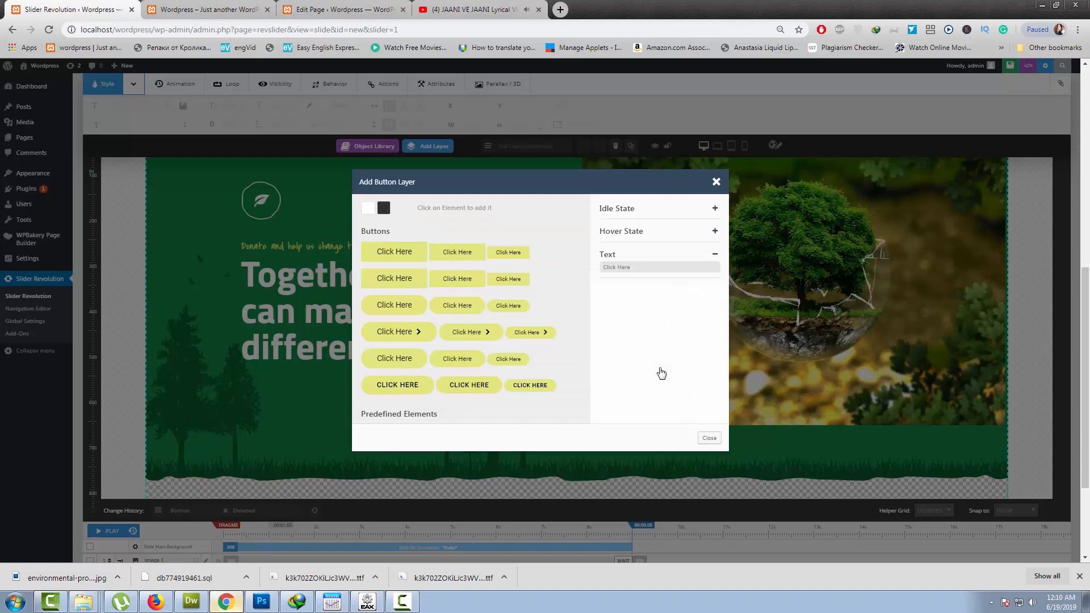
pyautogui.moveTo(638, 268); pyautogui.dragTo(598, 272)
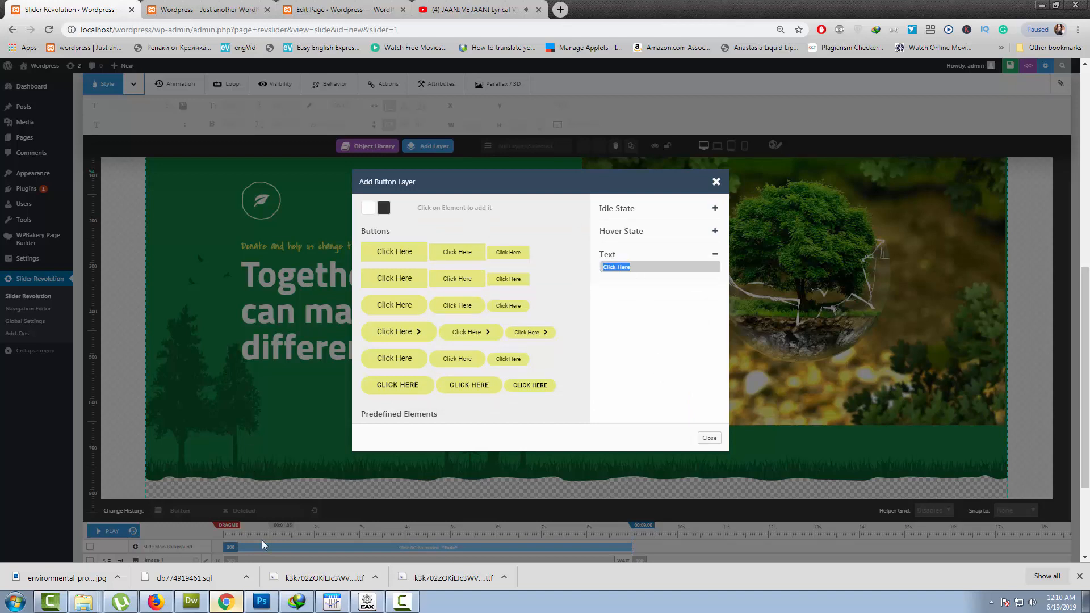
pyautogui.click(261, 596)
pyautogui.hotkey('alt', 'Tab')
pyautogui.write('S')
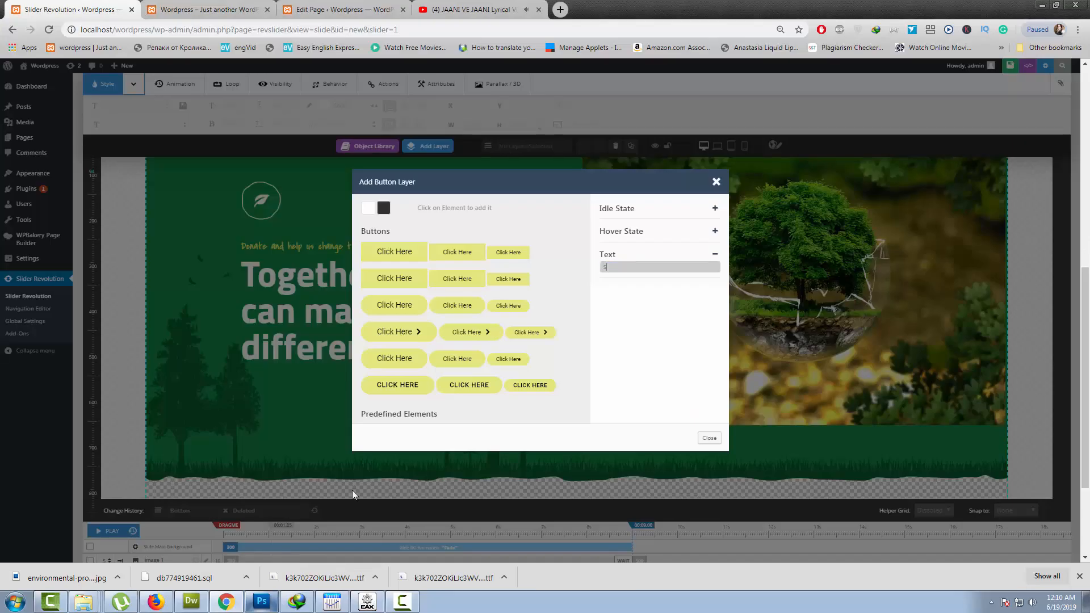
pyautogui.write('tay Today')
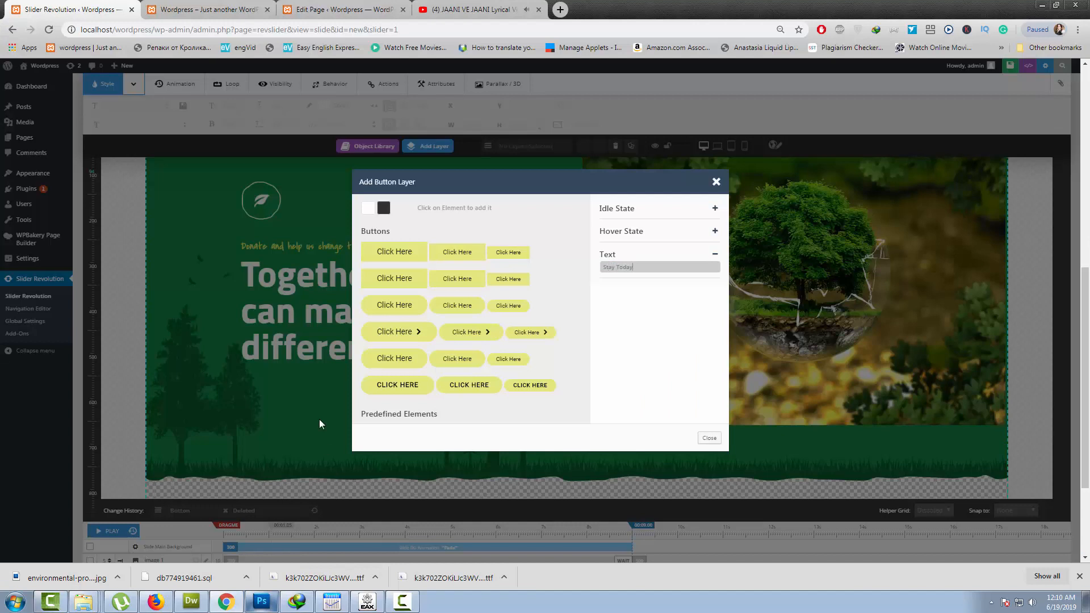
# Add the large rectangular Stay Today button from the second preset row and place it below the headline at about X 211 px, Y 568 px.
pyautogui.click(626, 284)
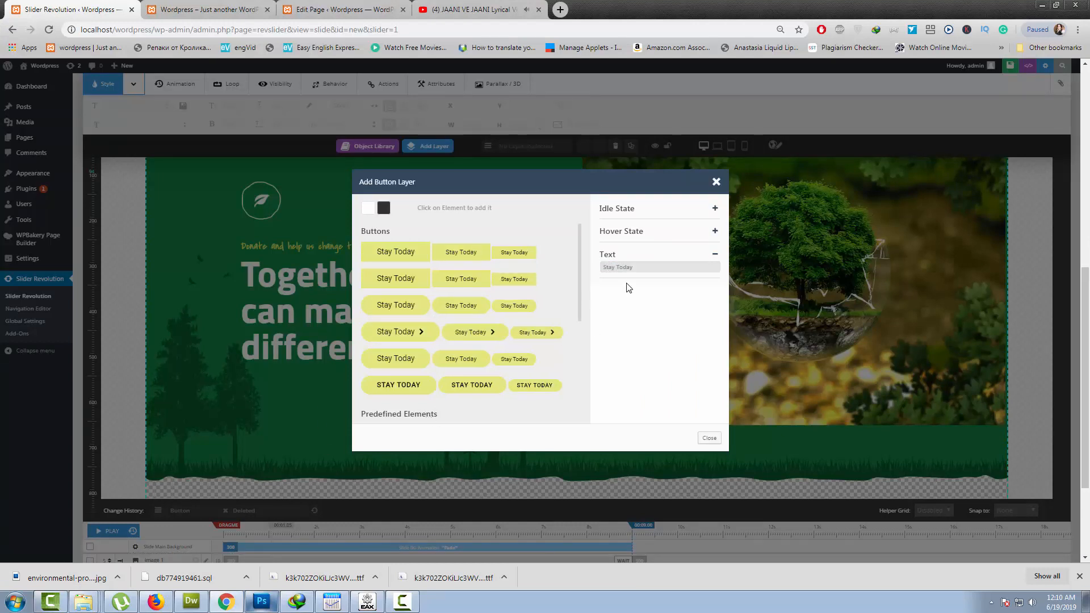
pyautogui.scroll(-2, 529, 333)
pyautogui.click(619, 208)
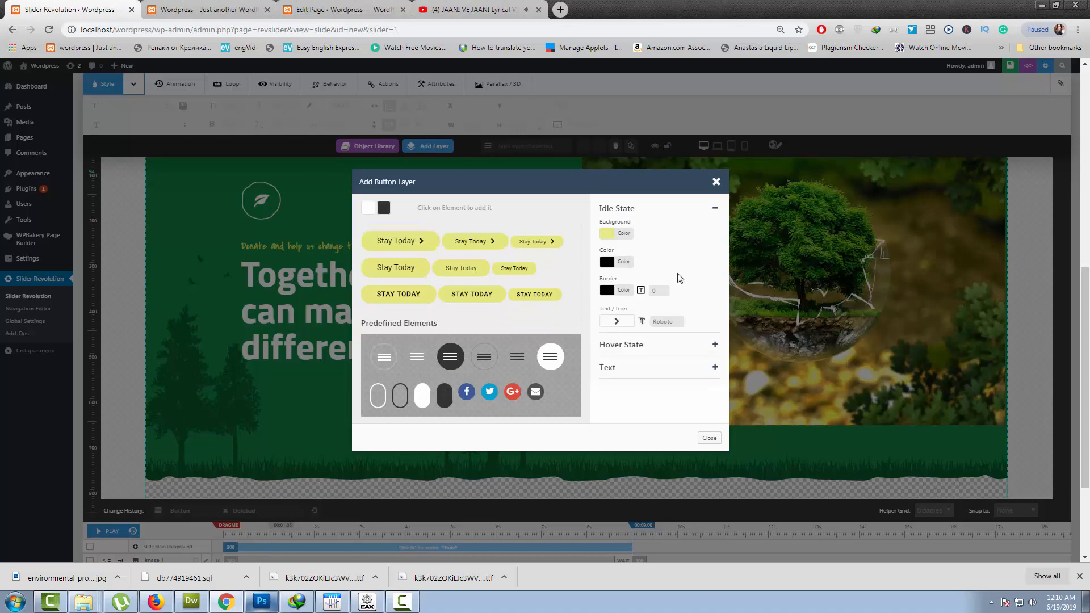
pyautogui.scroll(-2, 679, 278)
pyautogui.scroll(2, 658, 286)
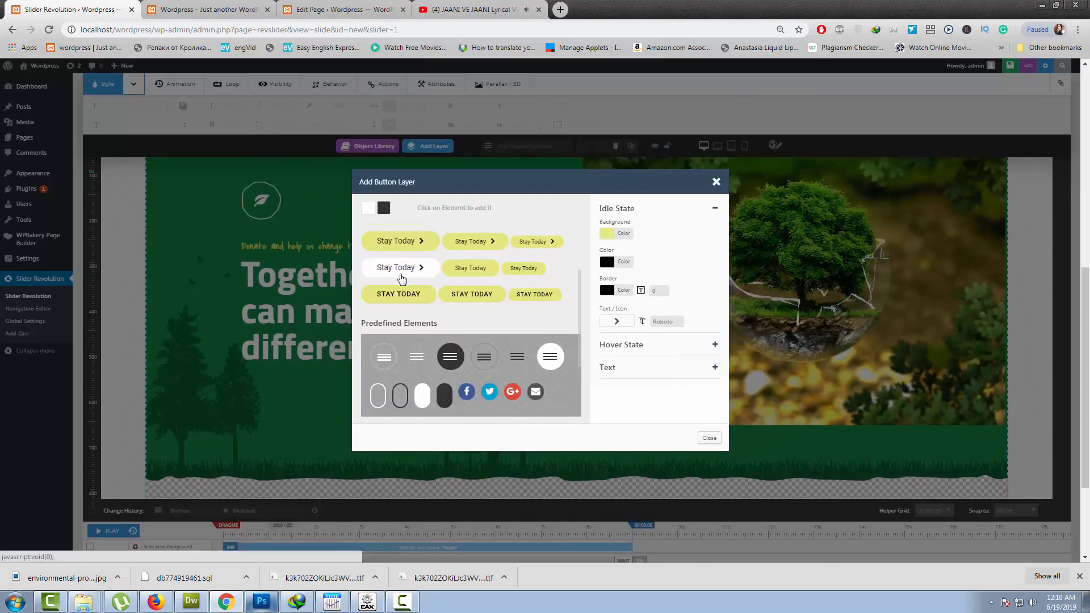
pyautogui.scroll(5, 462, 281)
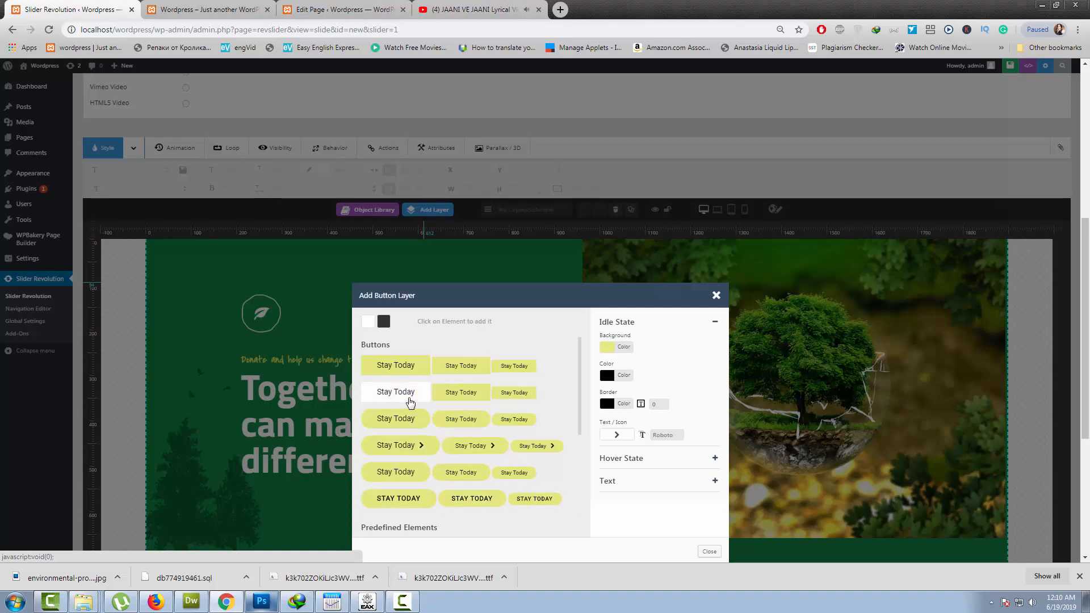
pyautogui.click(410, 402)
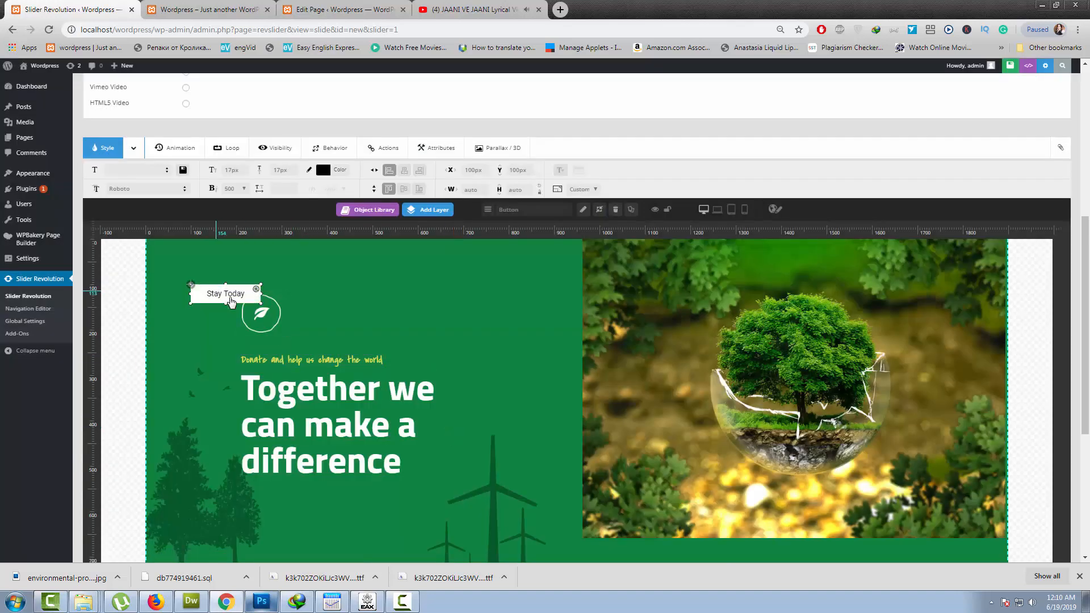
pyautogui.moveTo(220, 294); pyautogui.dragTo(268, 509)
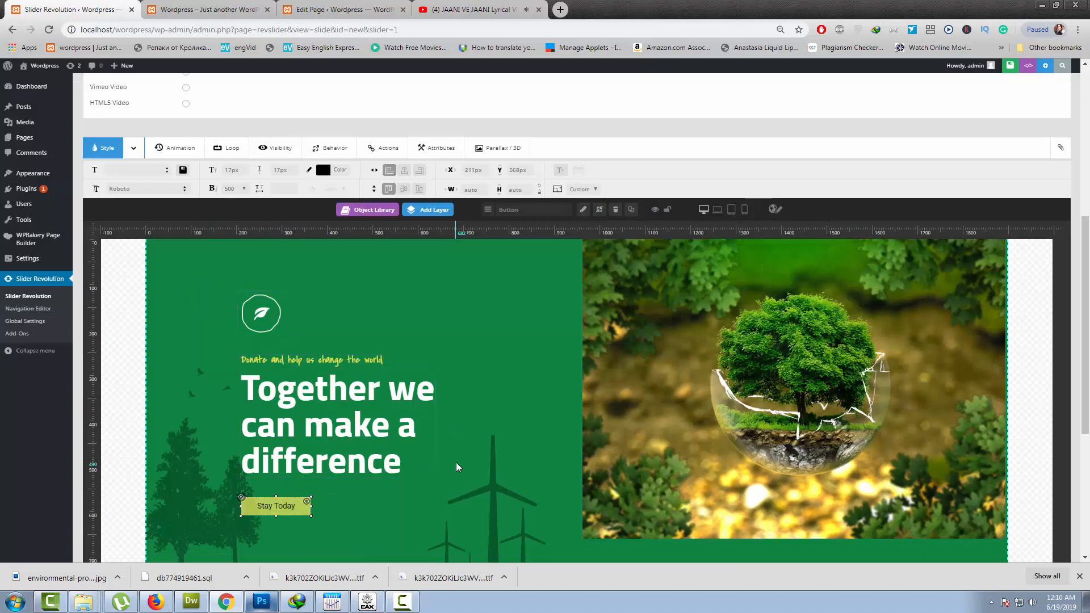
pyautogui.scroll(-2, 459, 466)
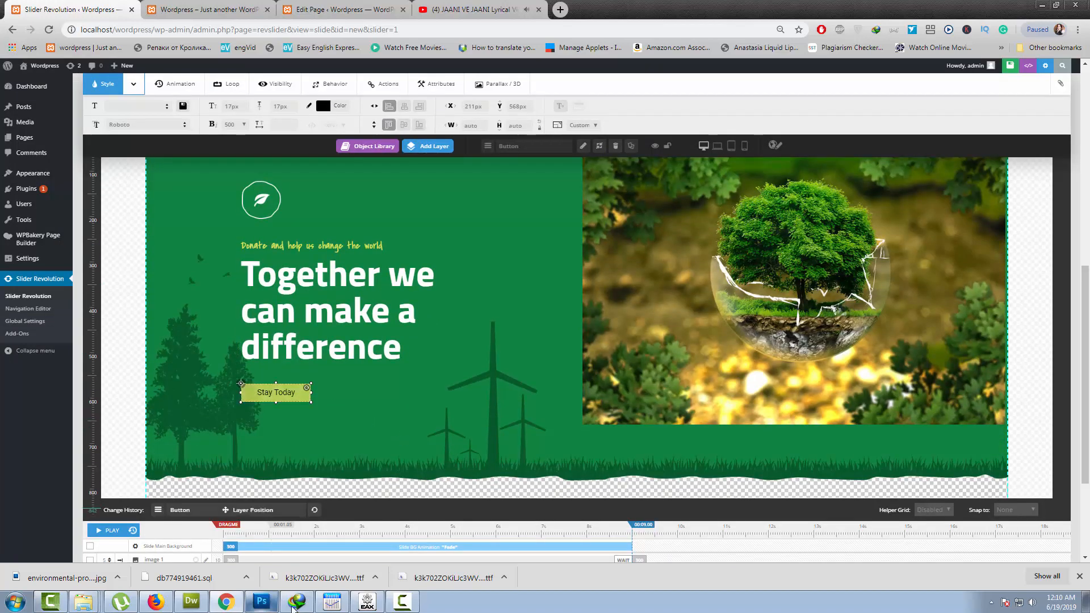
# Switch to Photoshop and copy the "Start Today!" label from the yellow button's text layer, accepting the font substitution.
pyautogui.click(261, 601)
pyautogui.click(12, 260)
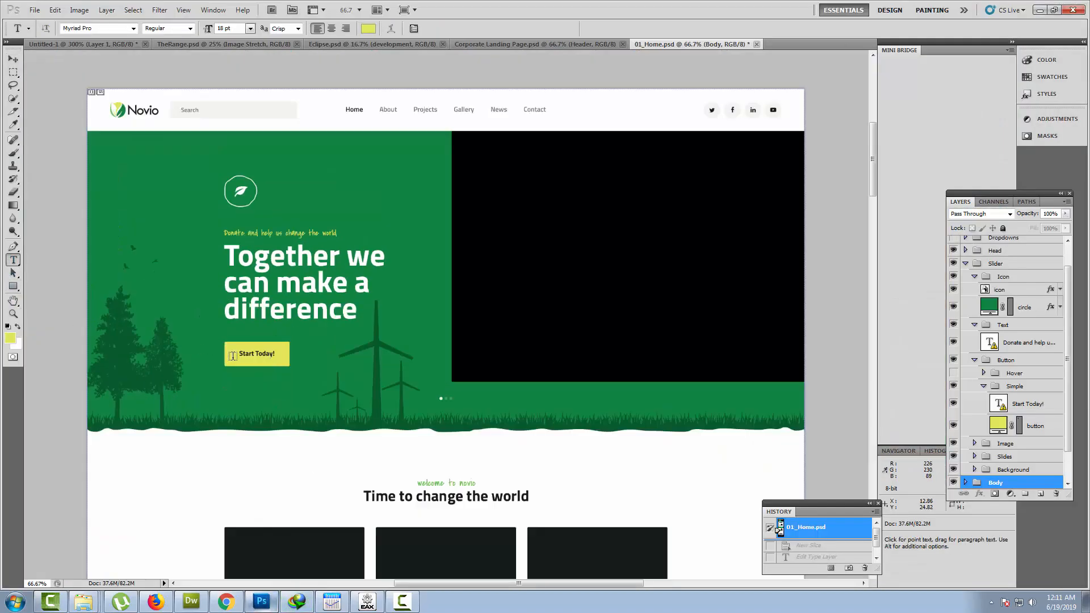
pyautogui.click(239, 354)
pyautogui.hotkey('ctrl', 'c')
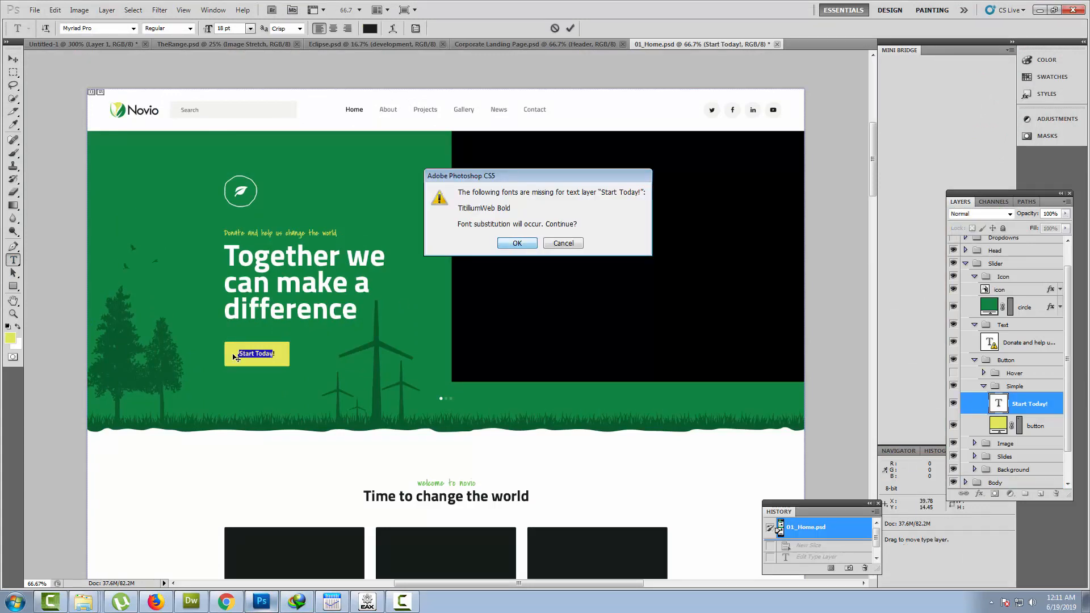
pyautogui.click(511, 245)
# Back in Slider Revolution, replace the button layer's text with the copied "Start Today!" label.
pyautogui.click(226, 601)
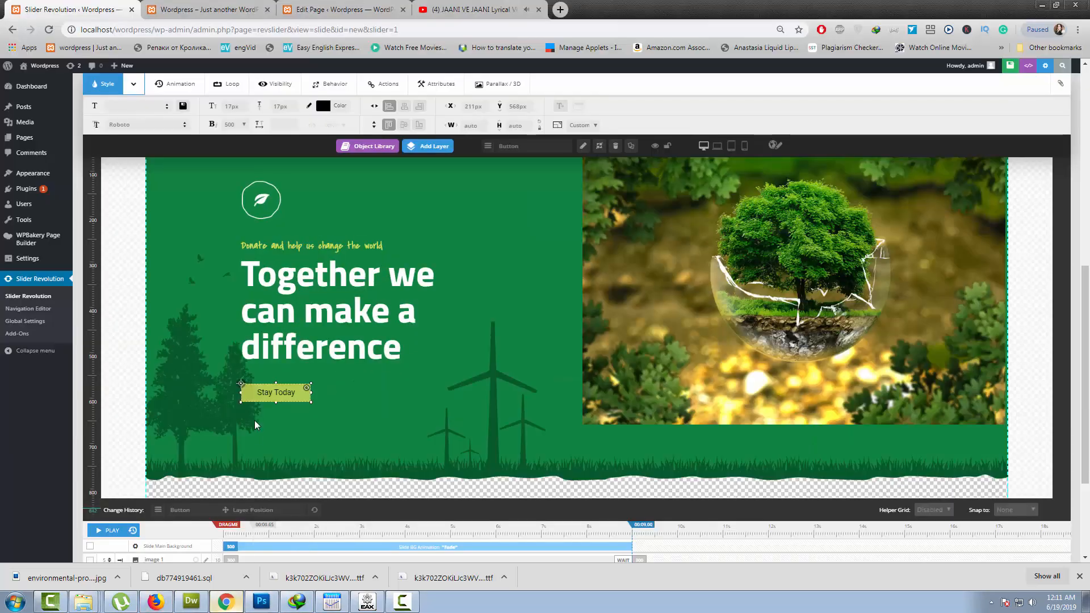
pyautogui.doubleClick(256, 395)
pyautogui.hotkey('ctrl', 'a')
pyautogui.hotkey('ctrl', 'v')
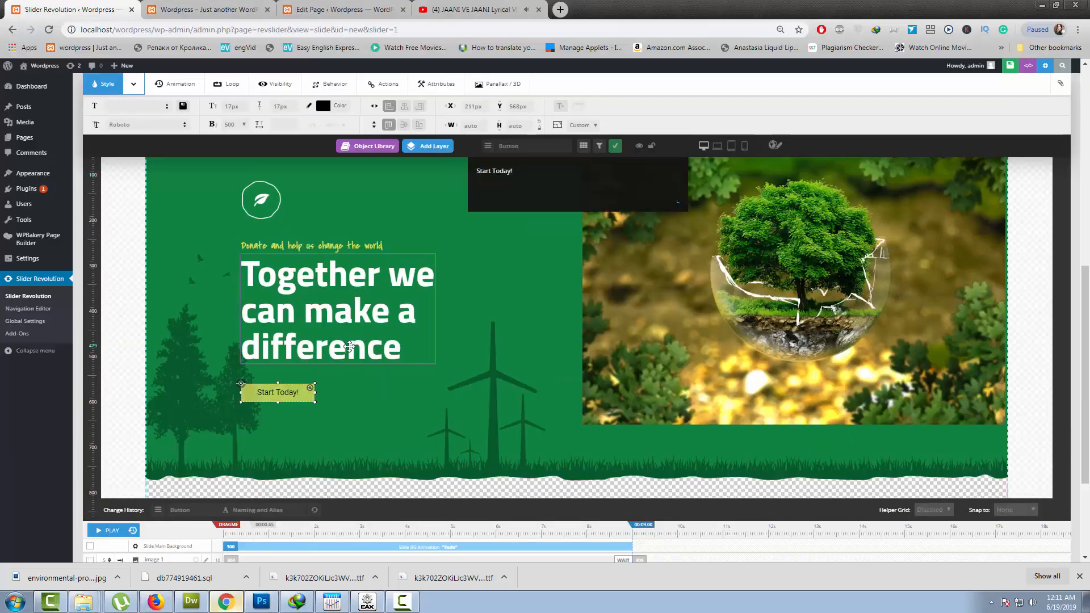
pyautogui.click(276, 397)
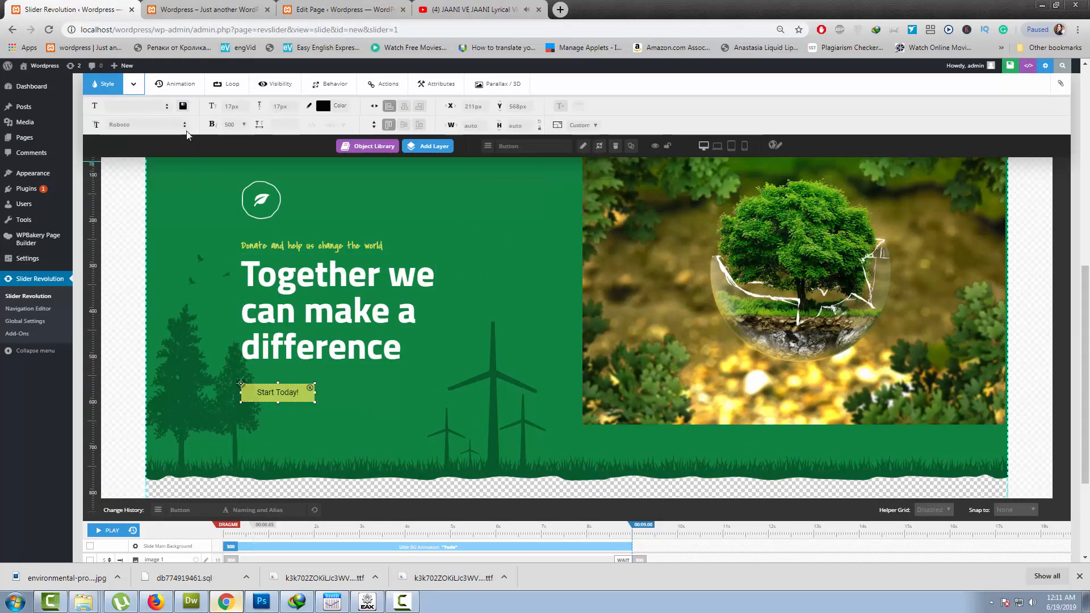